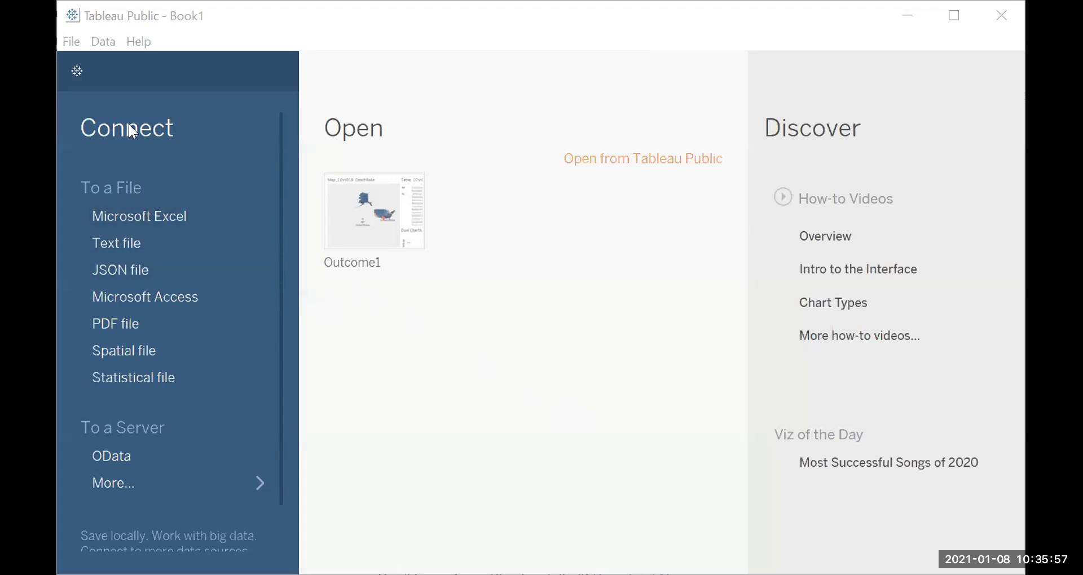
Connect to the Excel workbook of Provisional COVID-19 Death Counts by county from the Downloads folder
left_click(170, 212)
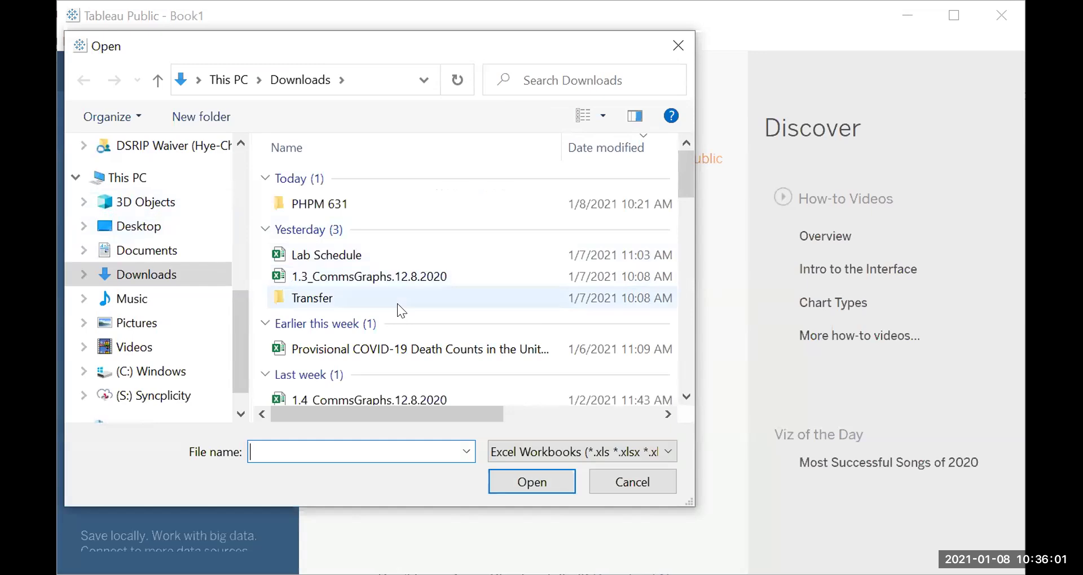
scroll(397, 303, "down", 1)
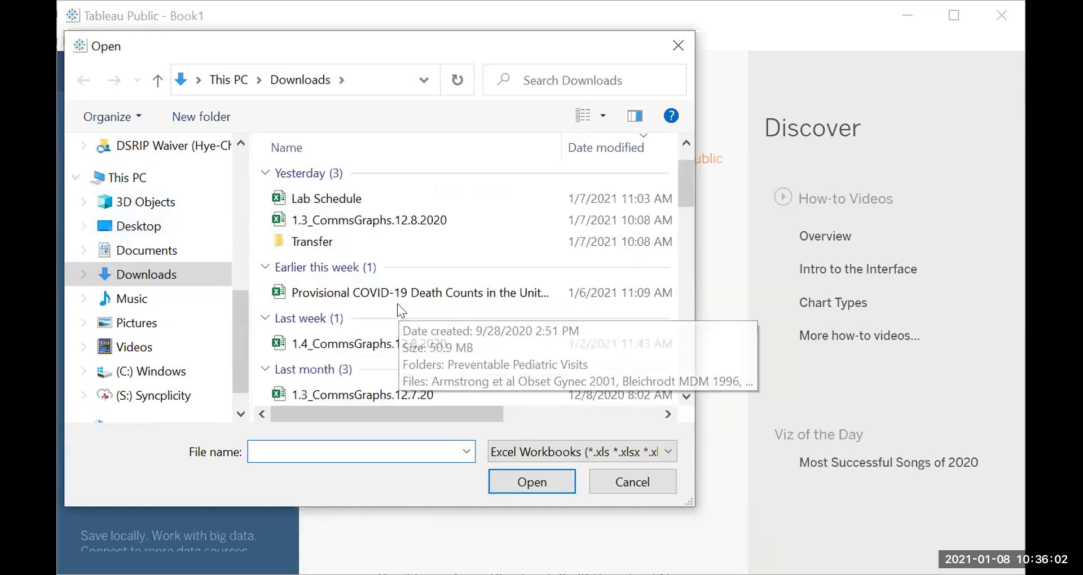
left_click(367, 297)
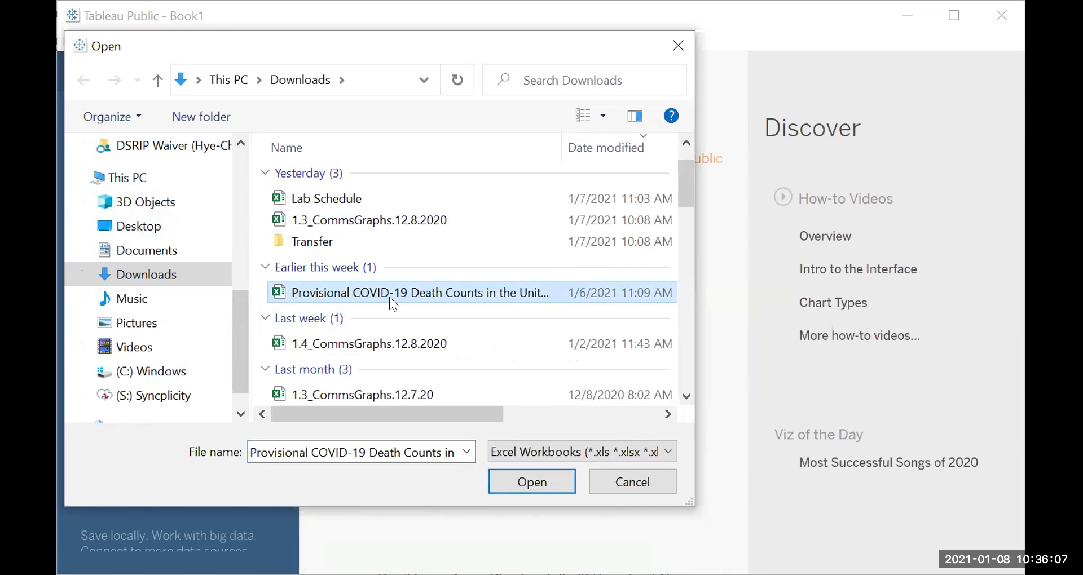
left_click(542, 481)
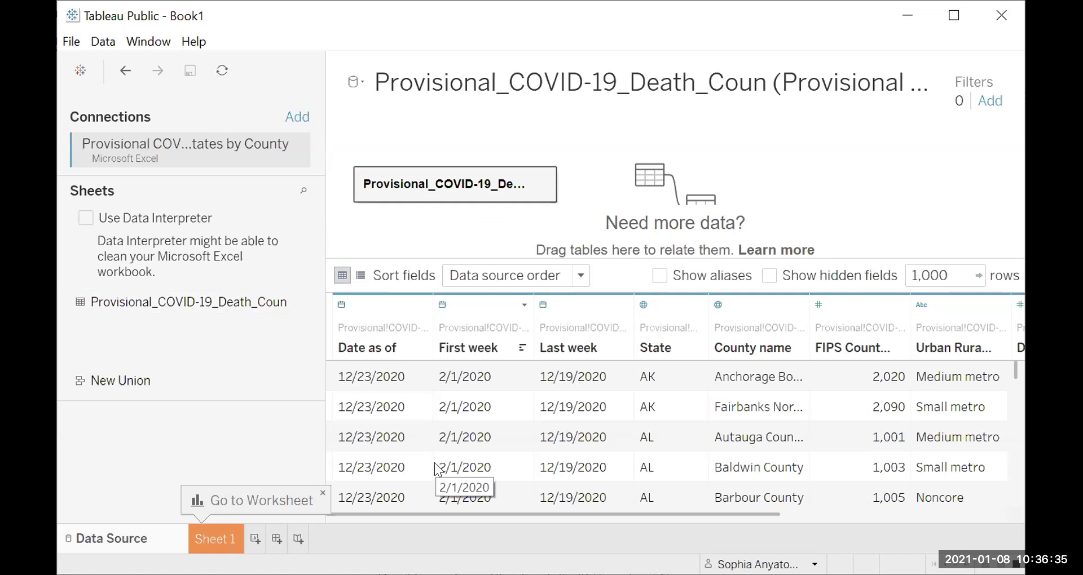
Open the first worksheet and rename it as Map_COVID19_Death
double_click(202, 538)
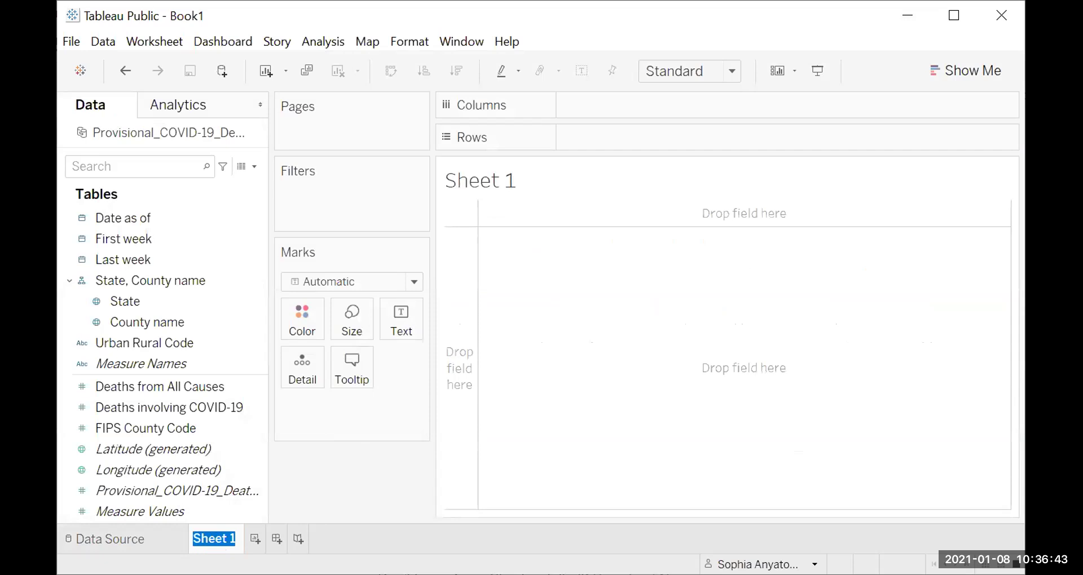
type("Map")
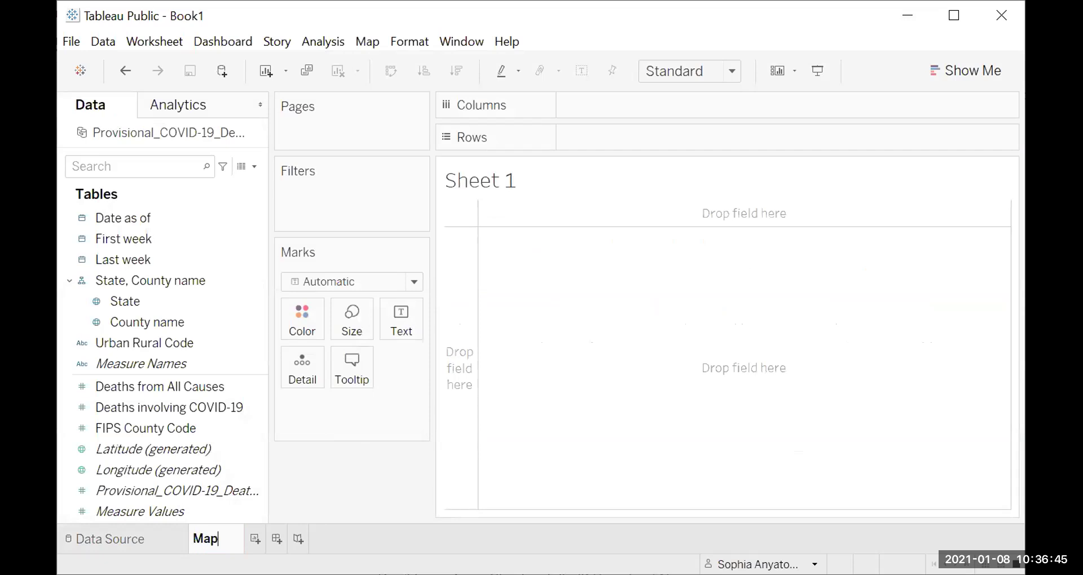
type("_")
type("COIVD")
key("BackSpace")
key("BackSpace")
key("BackSpace")
type("VID19")
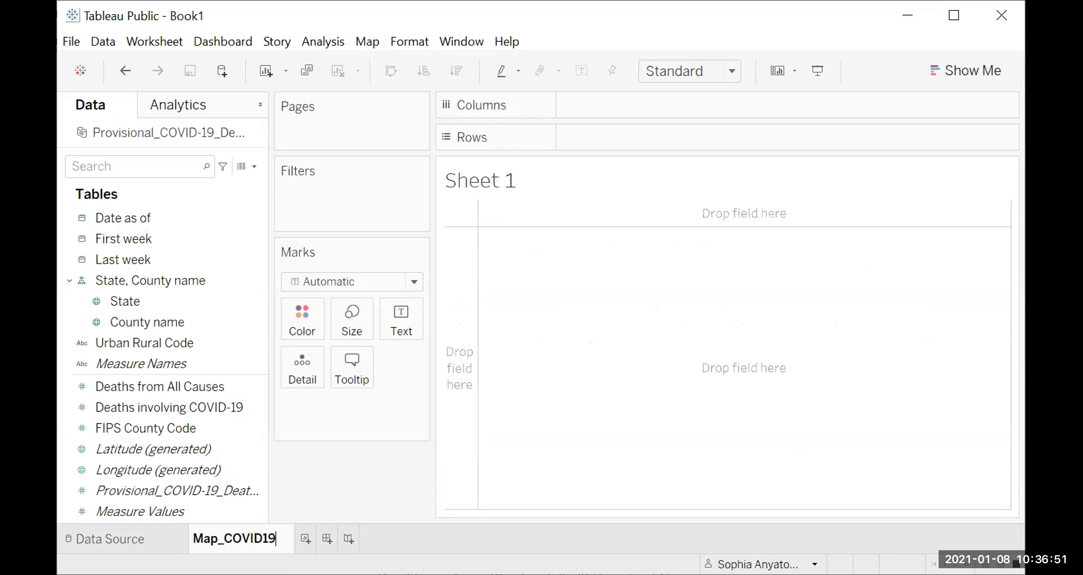
type("_De")
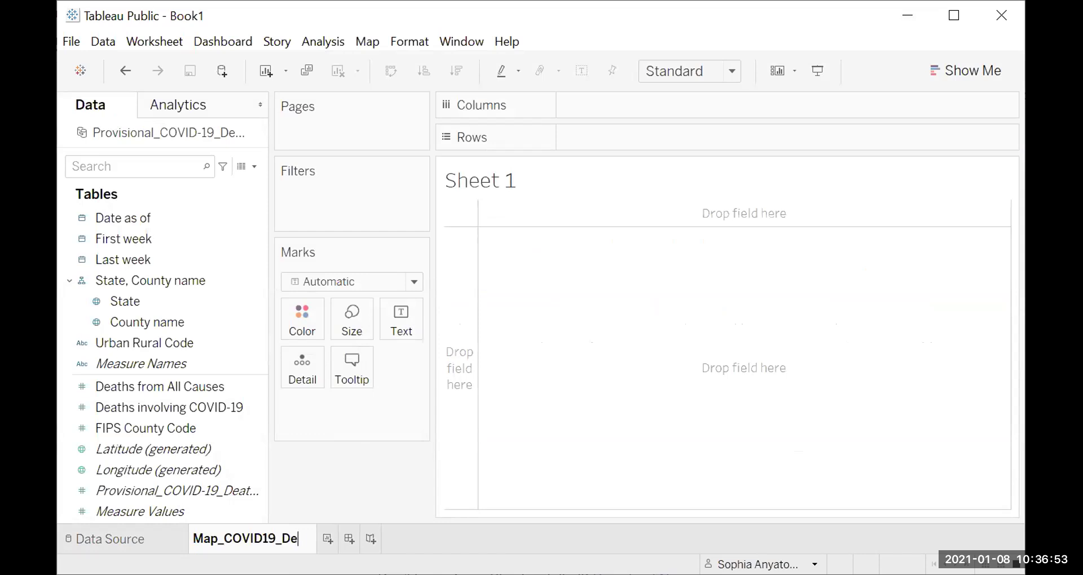
type("ath")
left_click(783, 336)
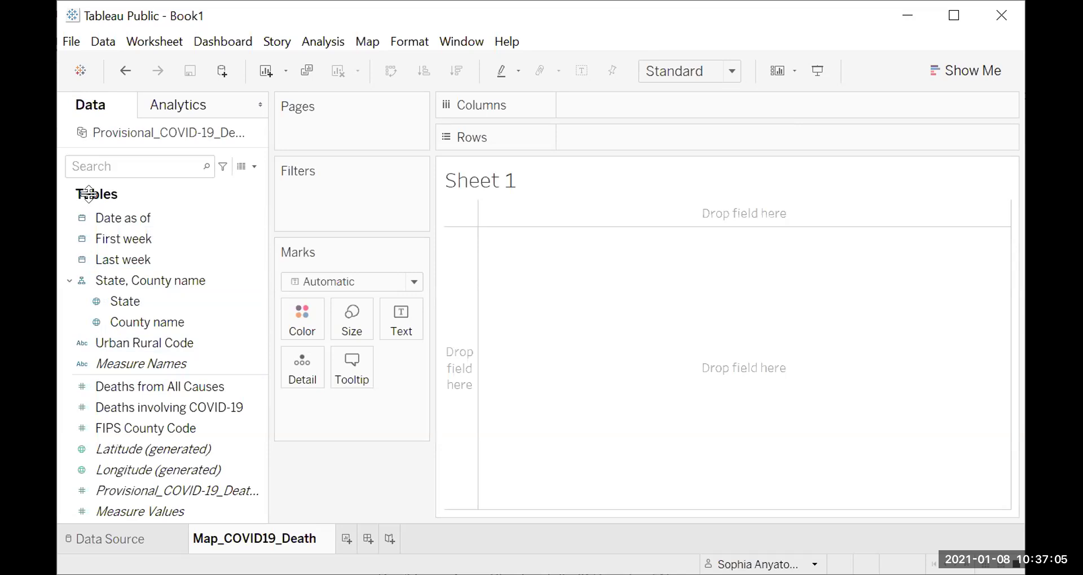
left_click(148, 302)
right_click(145, 303)
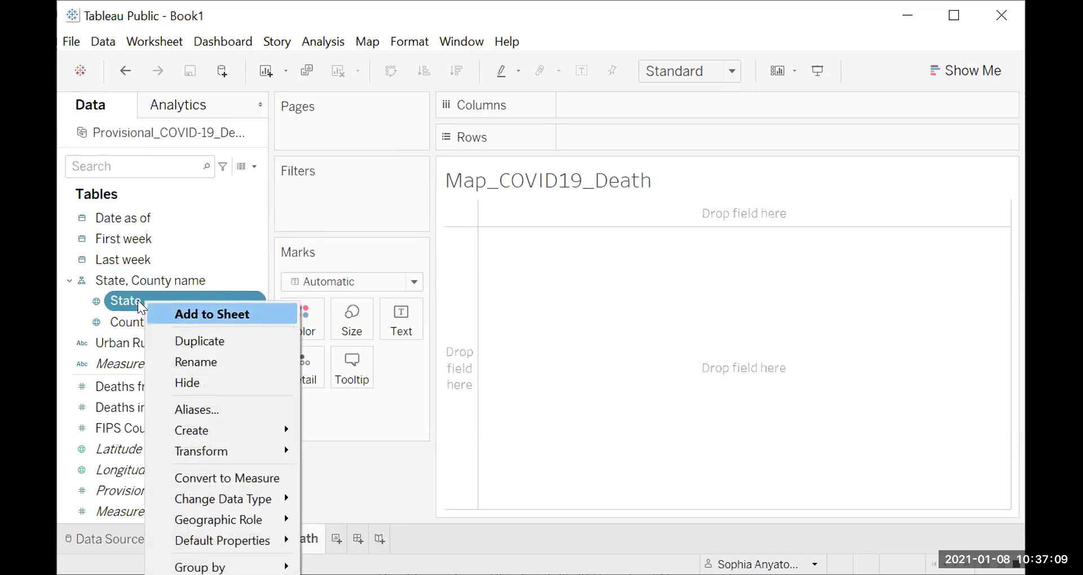
left_click(135, 298)
left_click(134, 295)
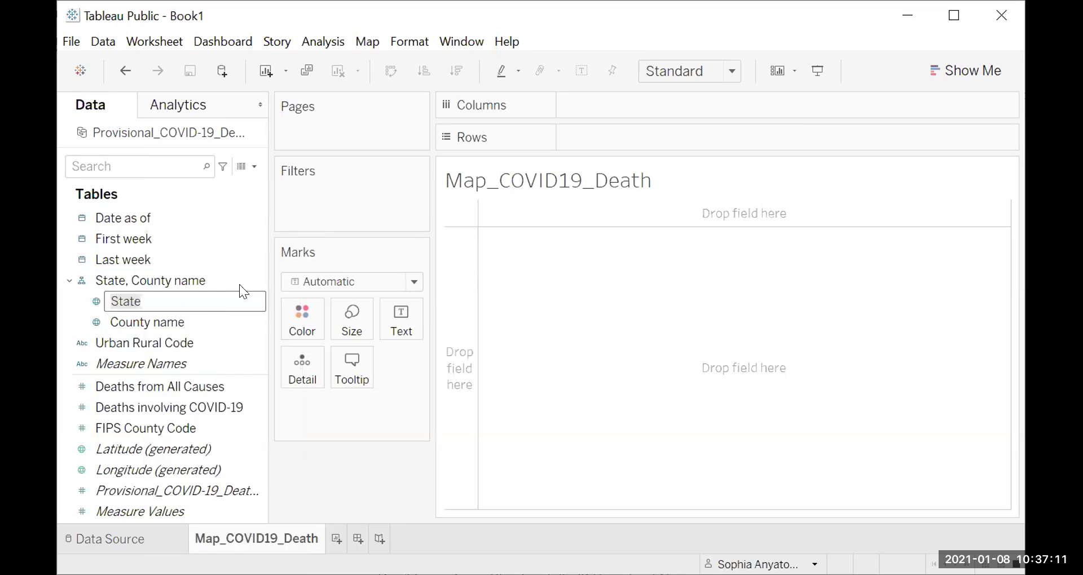
key("Return")
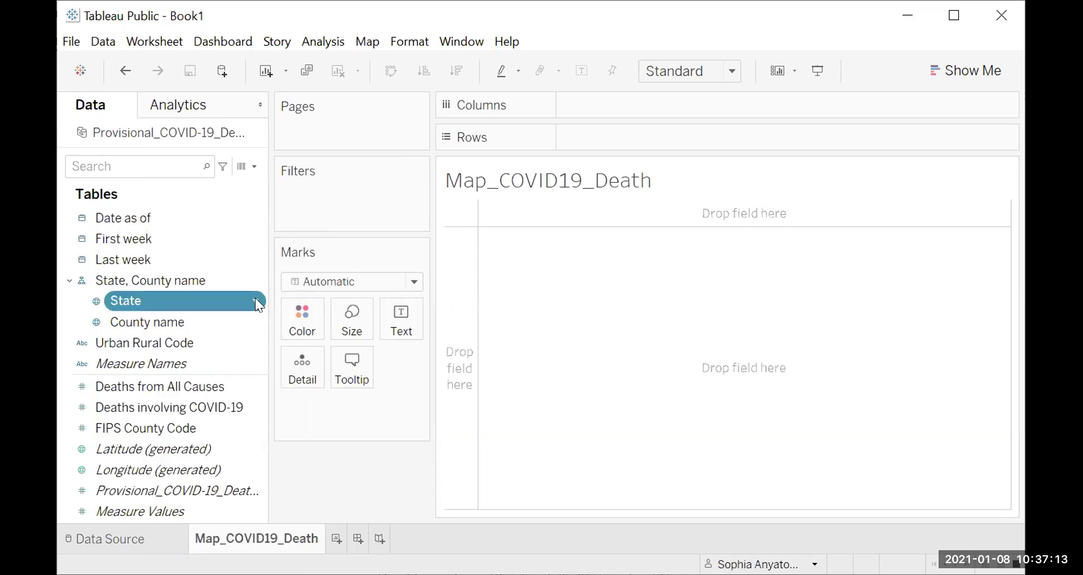
left_click(176, 300)
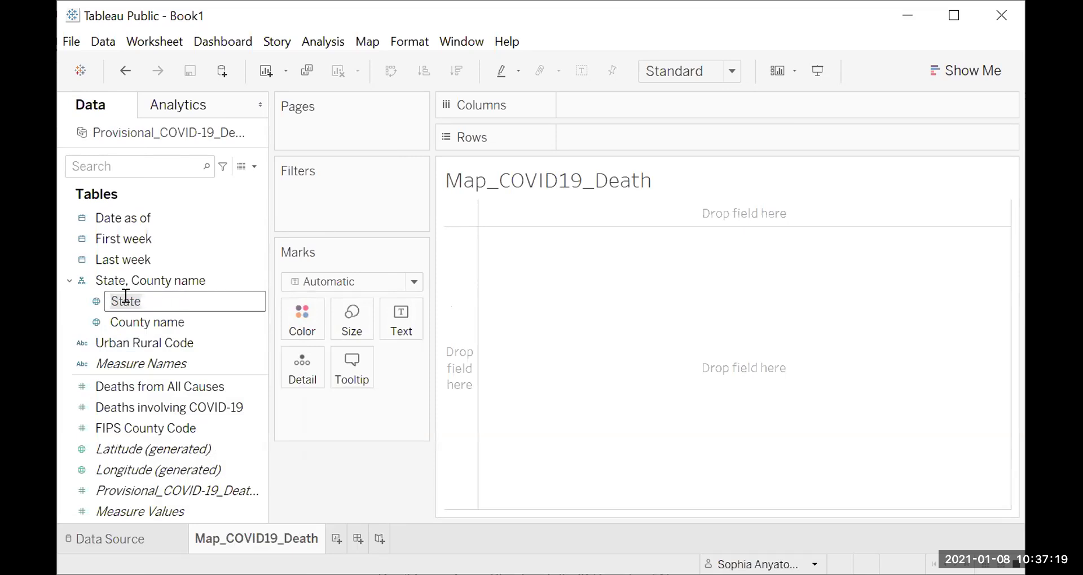
key("Return")
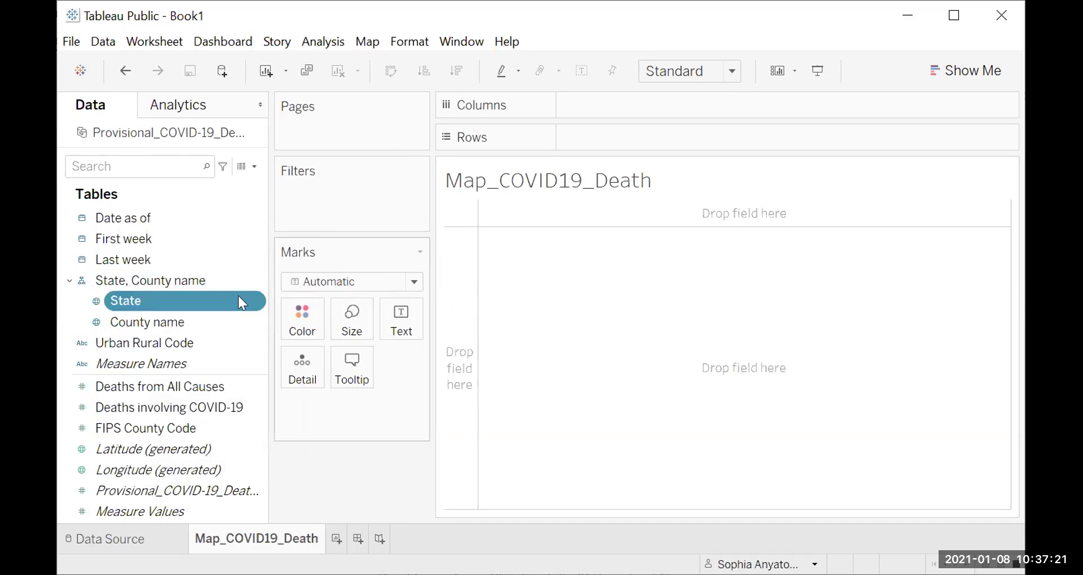
Create a calculated field from the State field and name it Country
right_click(205, 304)
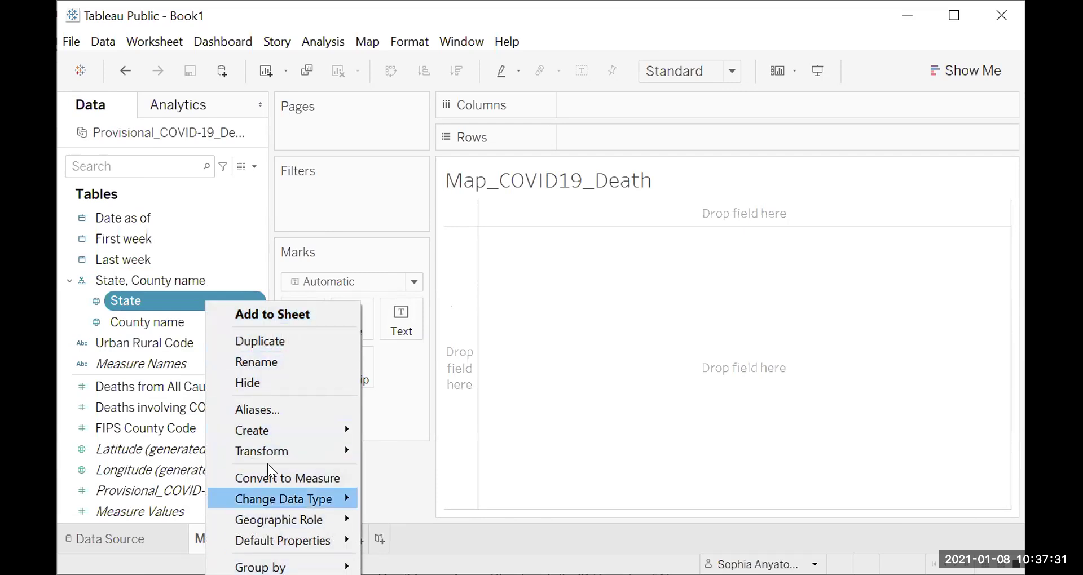
mouse_move(274, 429)
left_click(389, 433)
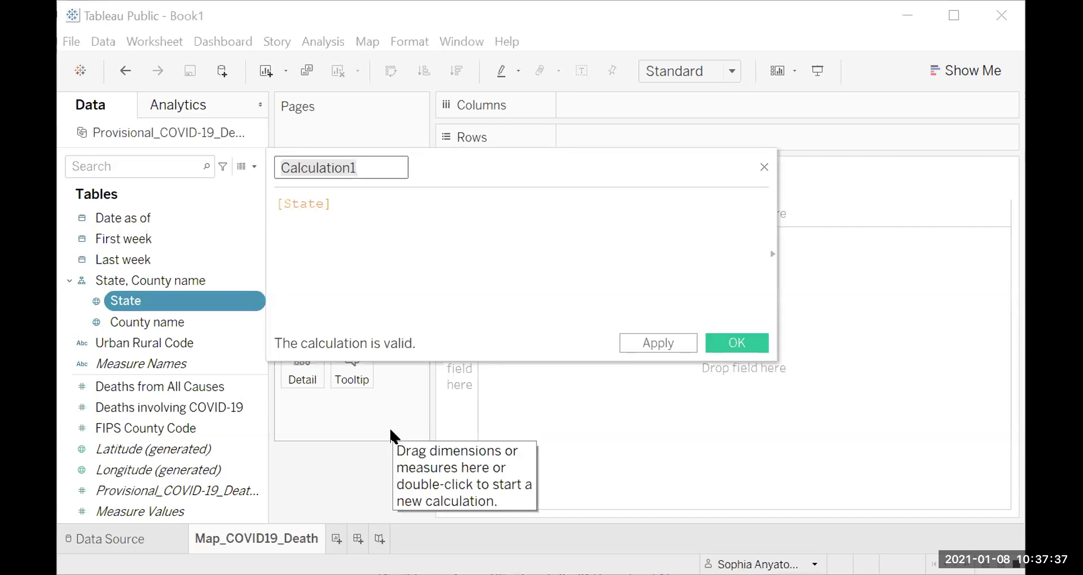
type("Country")
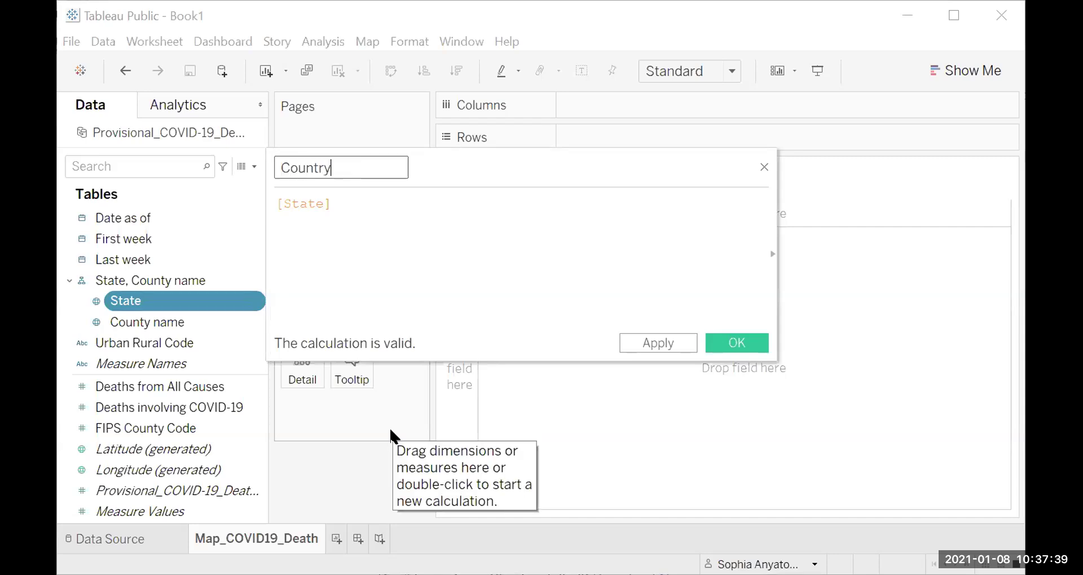
Replace the Country field's formula with the text 'United States' in single quotes and save the calculation
left_click(291, 204)
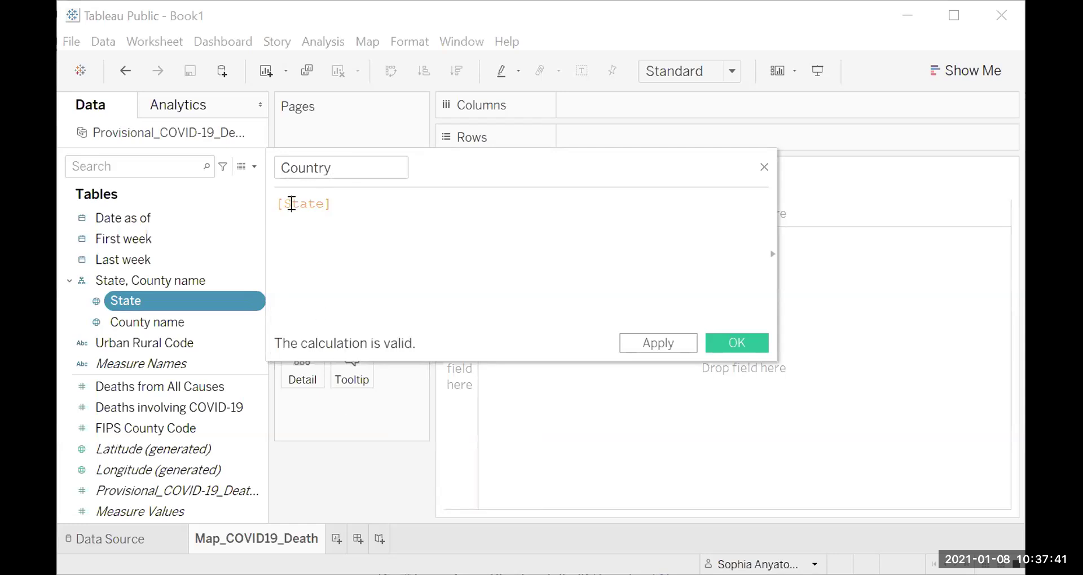
double_click(291, 203)
left_click_drag(325, 203, 279, 203)
left_click(284, 204)
type("United")
left_click(378, 200)
type("s")
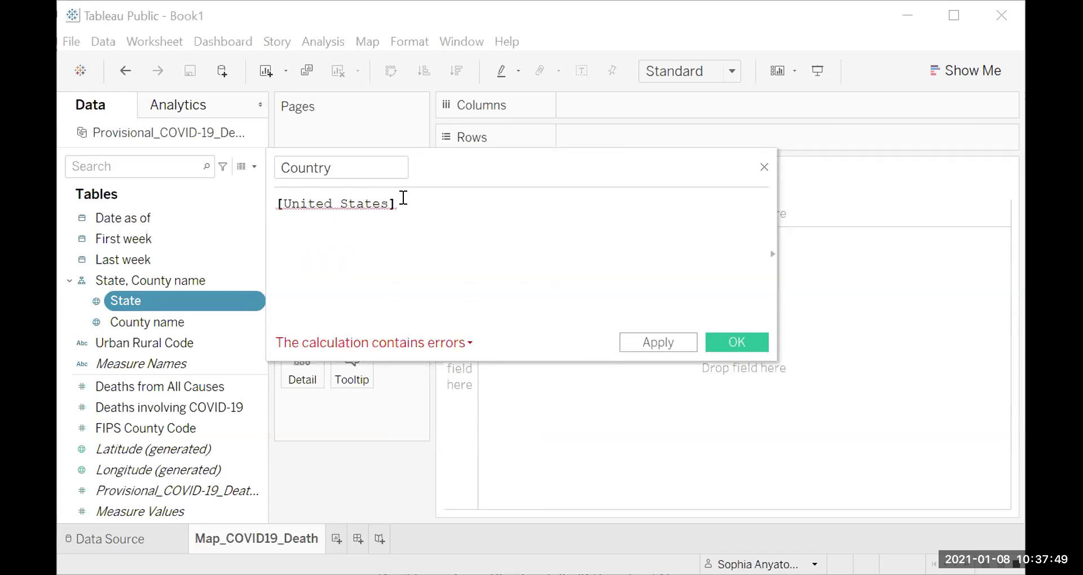
key("Delete")
type("'")
left_click(282, 203)
key("Delete")
type("'")
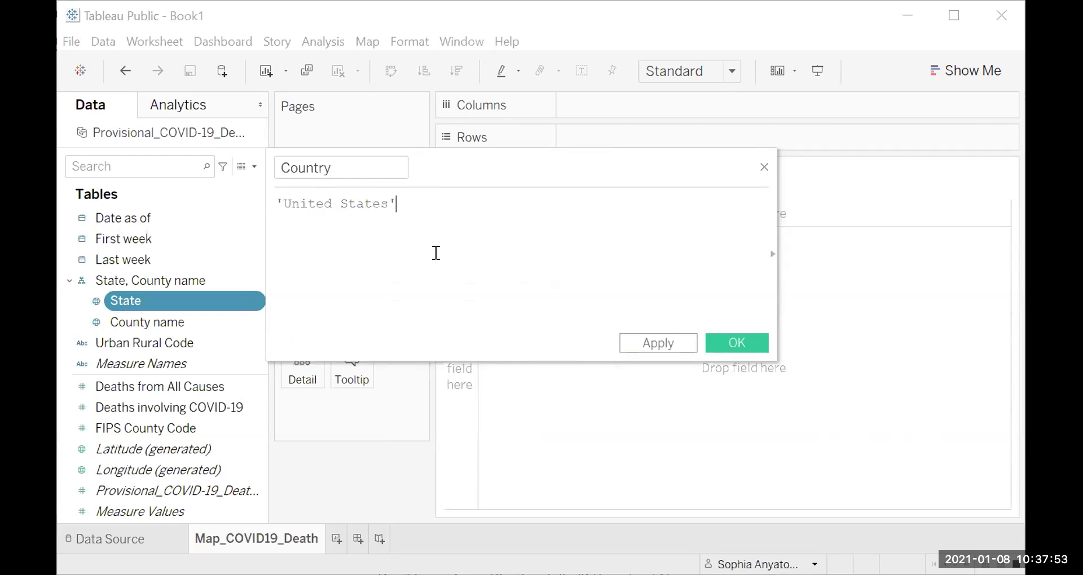
left_click(695, 344)
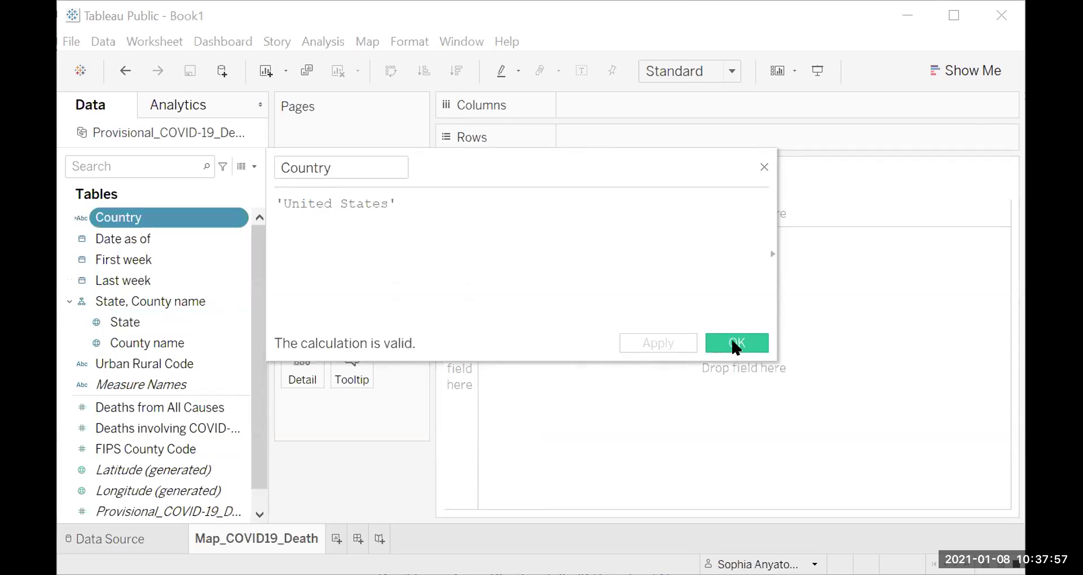
left_click(736, 344)
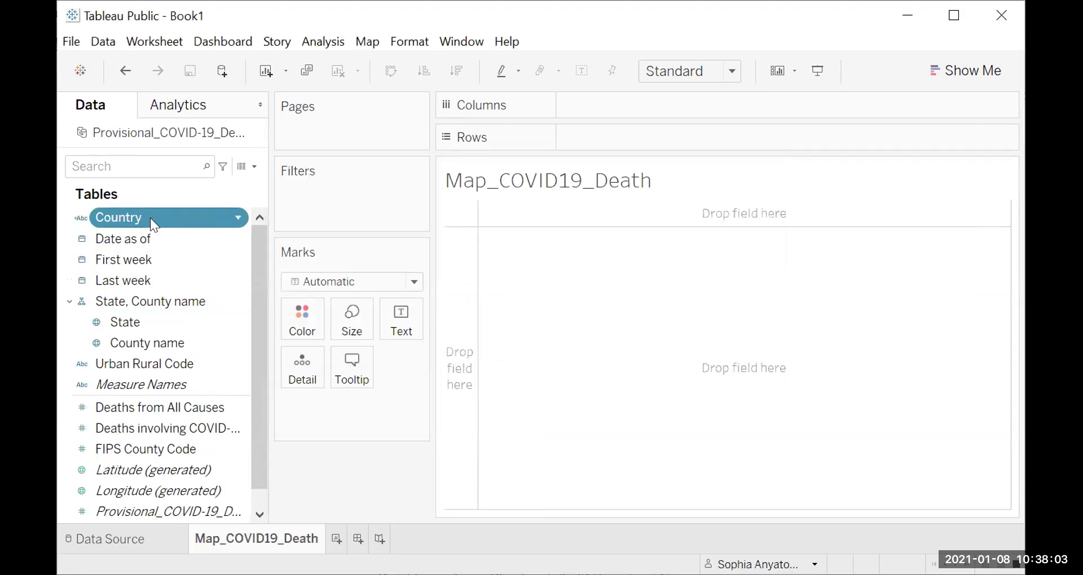
Assign the Country/Region geographic role to the Country field
left_click(239, 219)
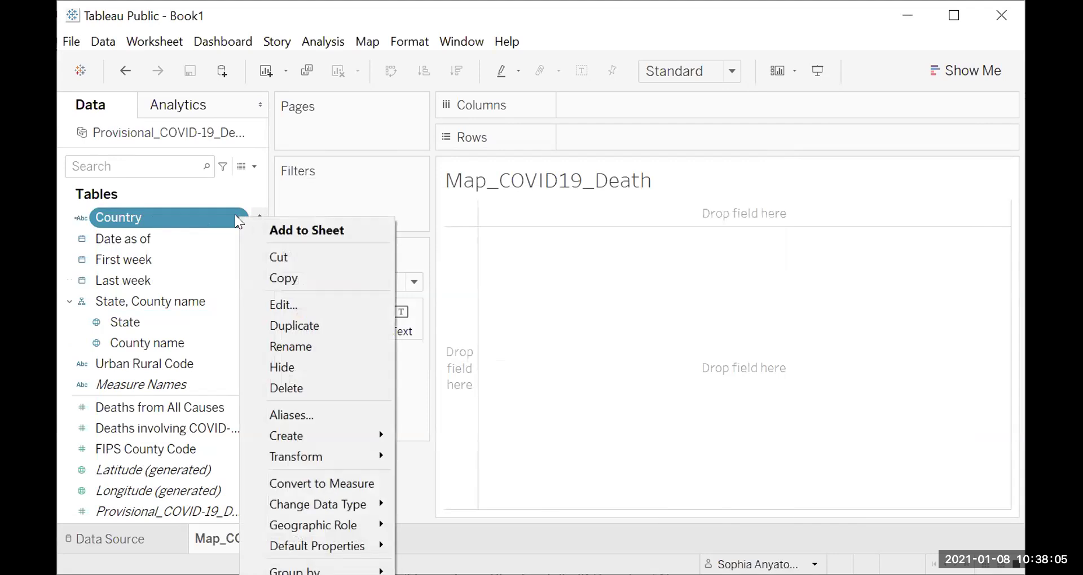
mouse_move(326, 522)
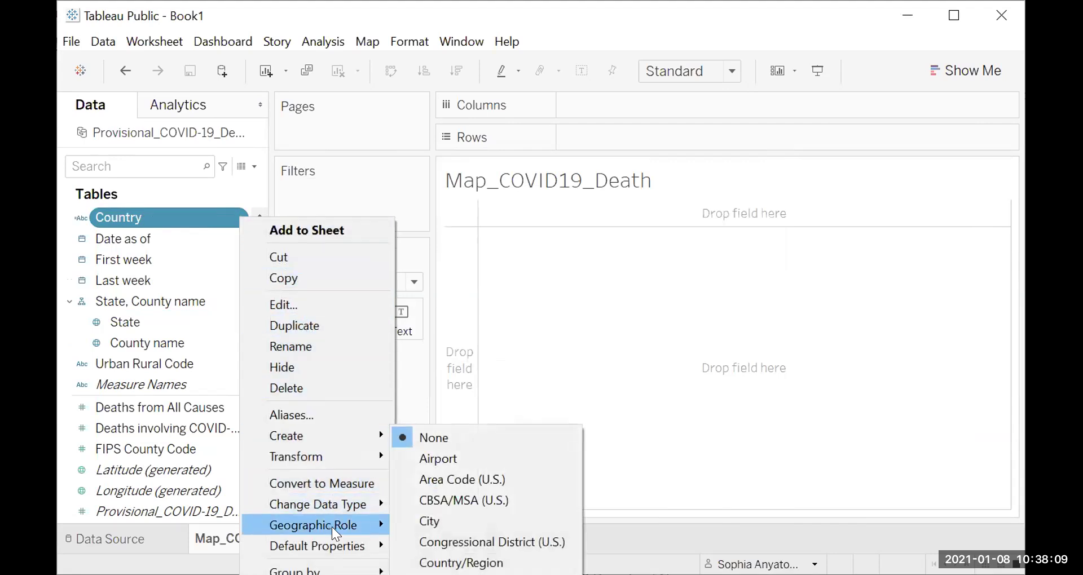
left_click(460, 563)
left_click(235, 216)
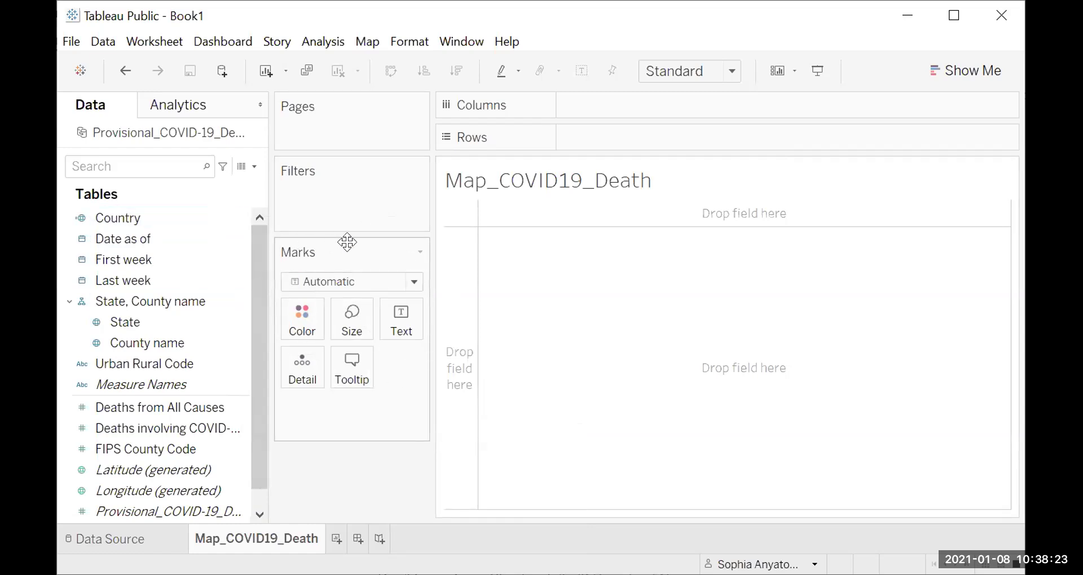
Set the mark type to Map and plot the Country field on the sheet
left_click(416, 283)
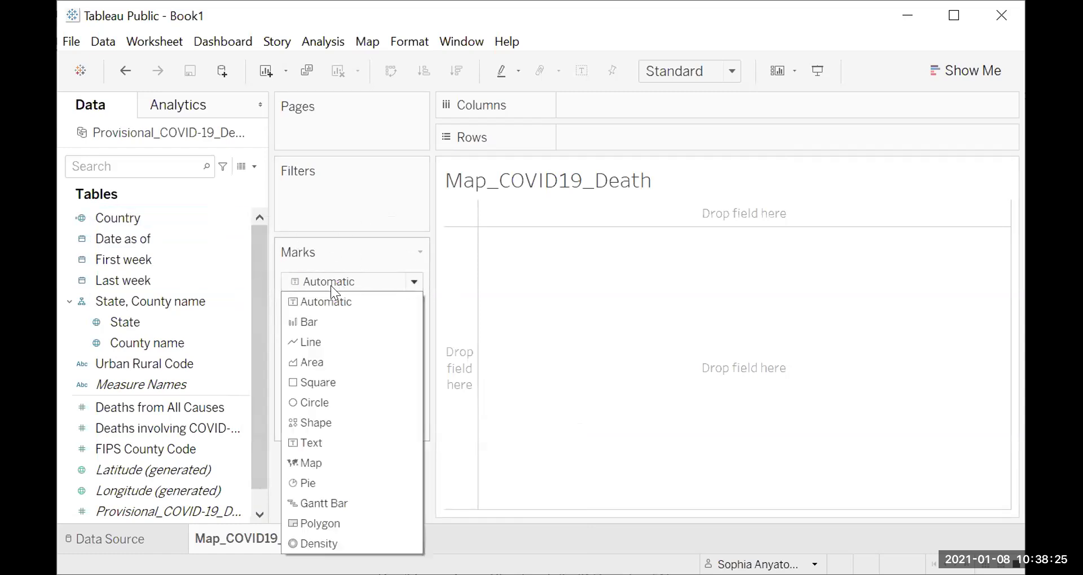
left_click(311, 462)
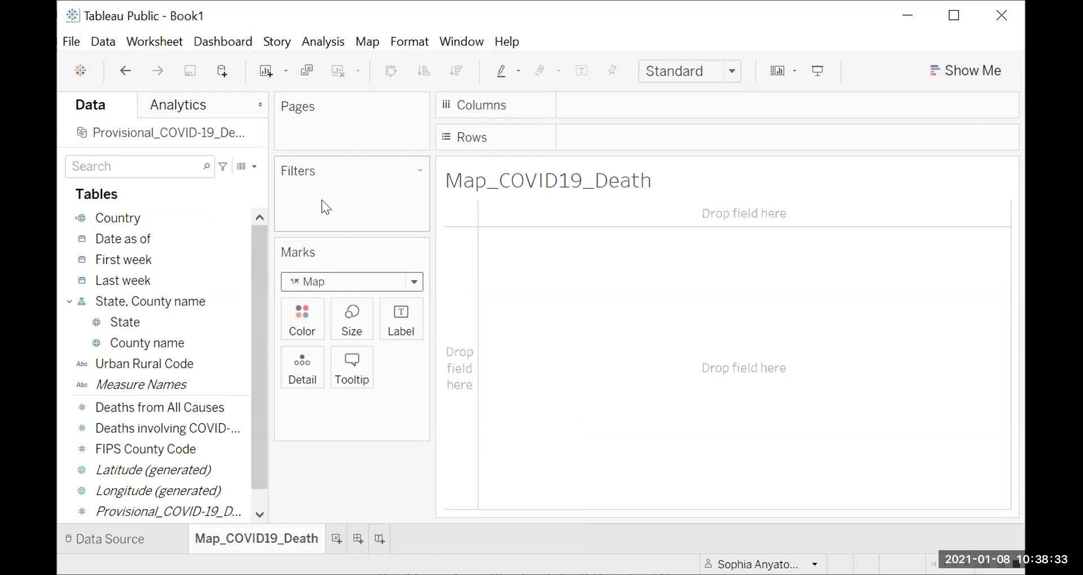
left_click_drag(127, 224, 104, 262)
double_click(116, 219)
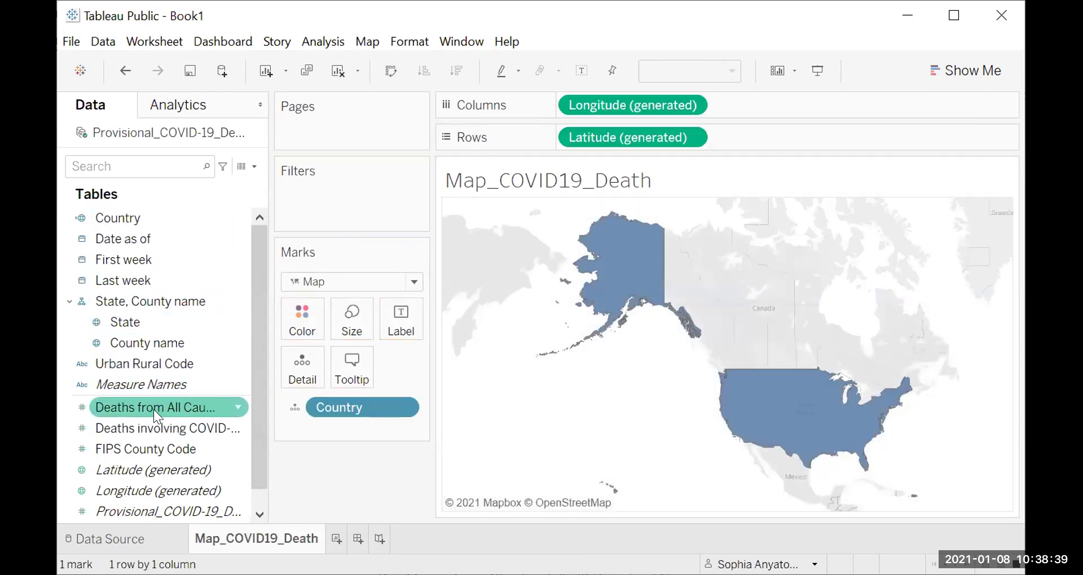
Break the map down by State and label each state with Deaths involving COVID-19 and its State code
left_click_drag(131, 320, 697, 390)
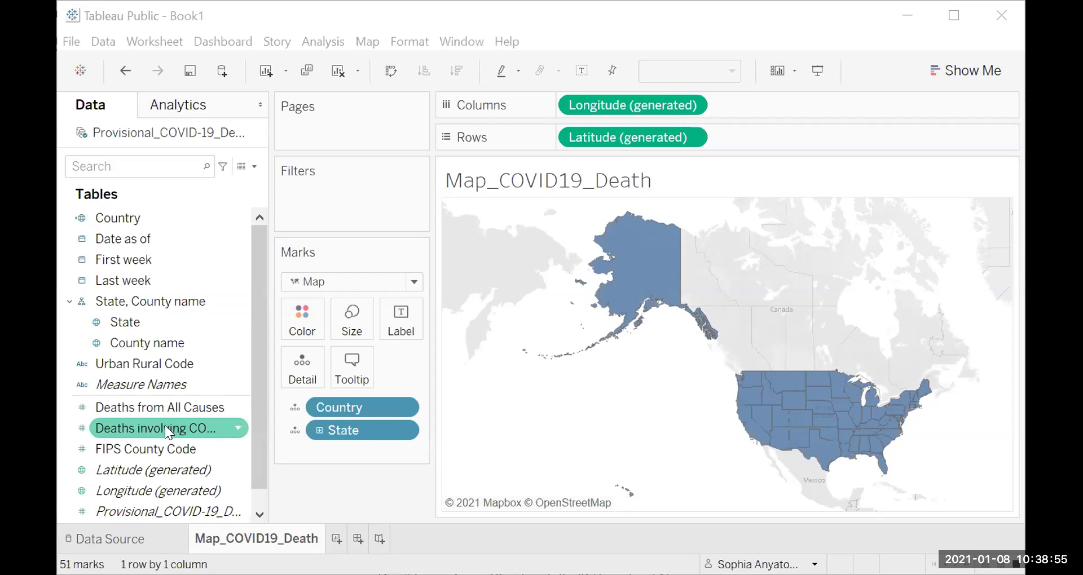
left_click_drag(169, 423, 399, 329)
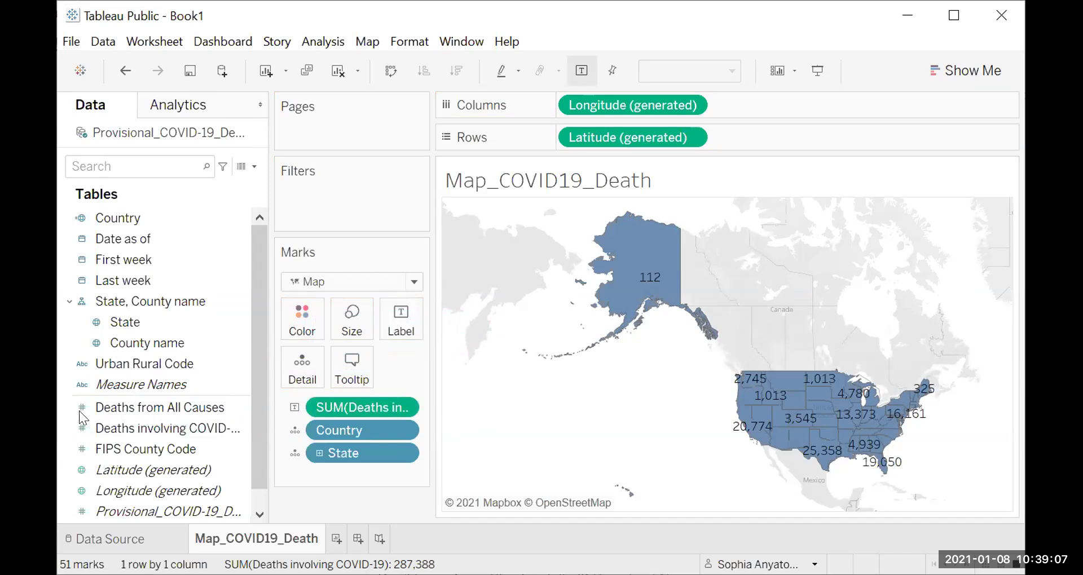
left_click_drag(119, 322, 393, 322)
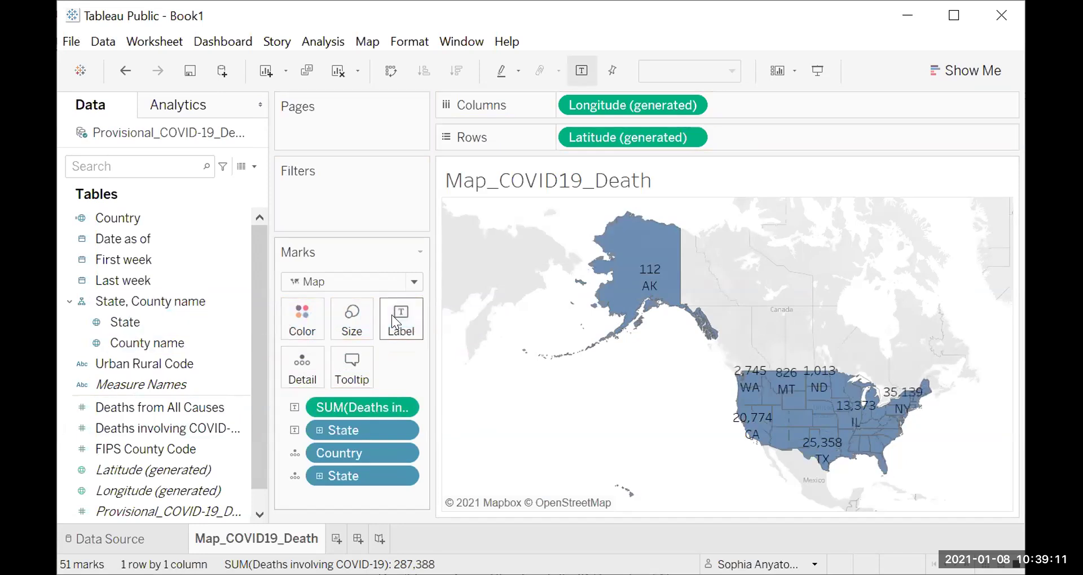
Colour the states on the map by the Deaths involving COVID-19 measure
left_click(193, 320)
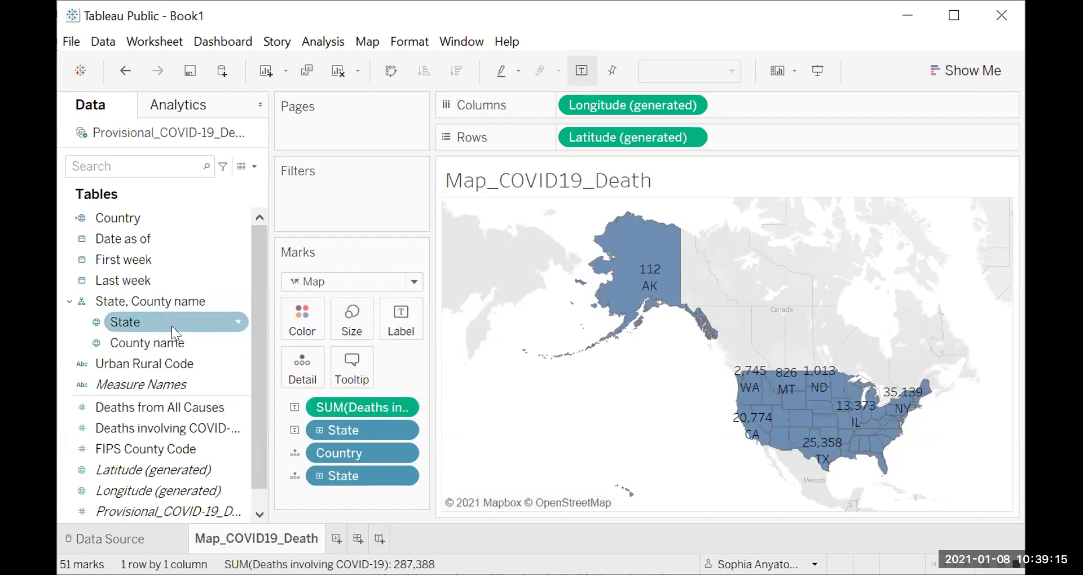
left_click(122, 430)
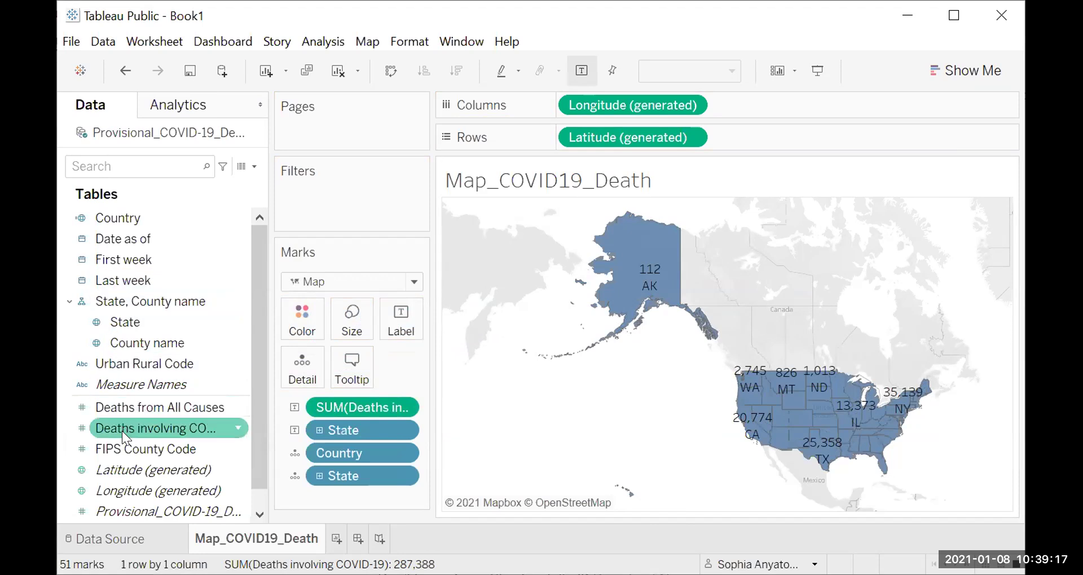
left_click_drag(118, 426, 284, 319)
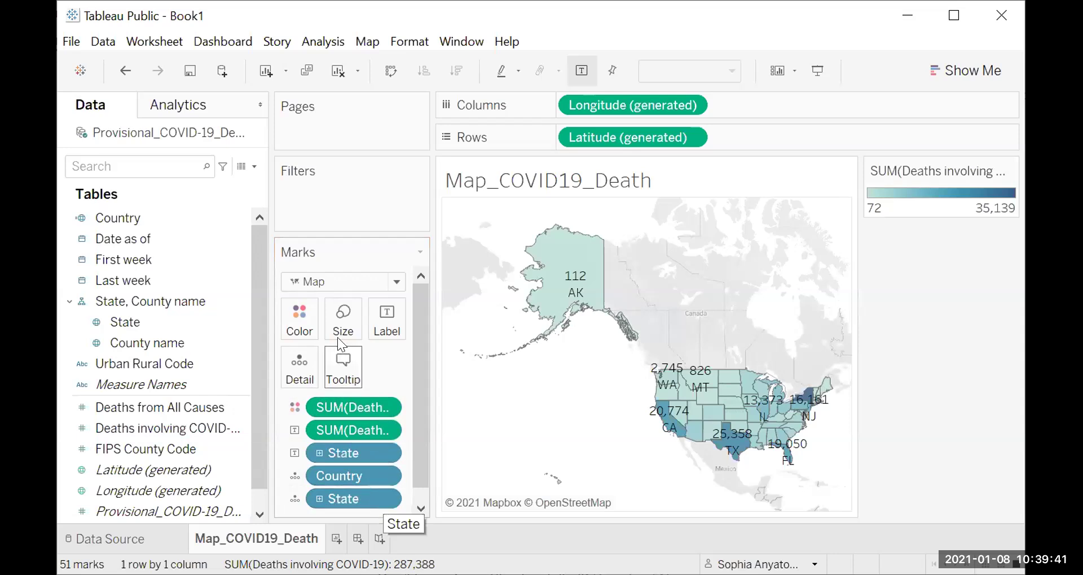
Change the map's Deaths involving COVID-19 colours to the Red-Blue Diverging palette with the colour order reversed
left_click(300, 313)
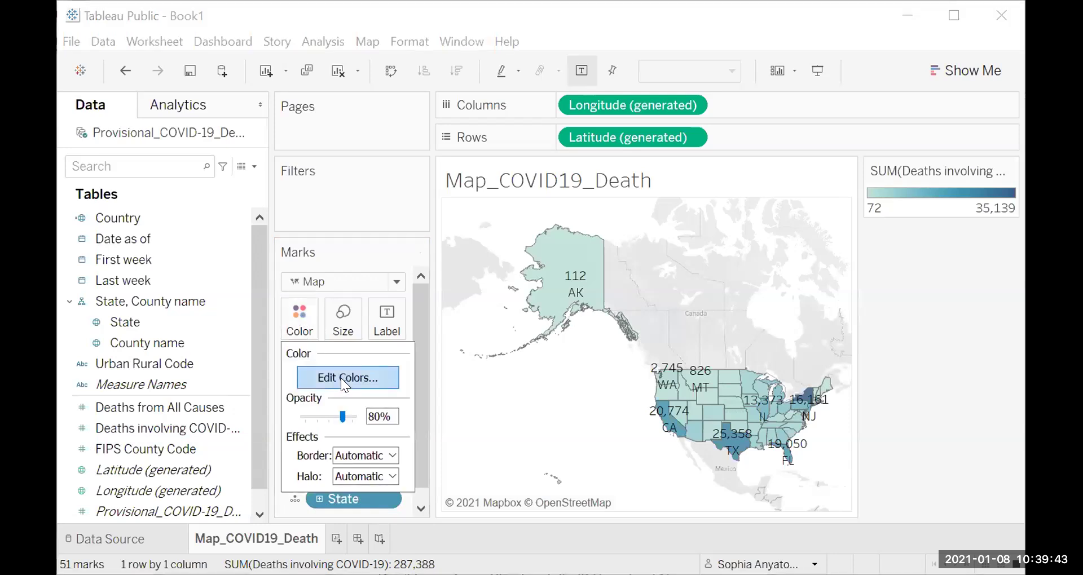
left_click(342, 378)
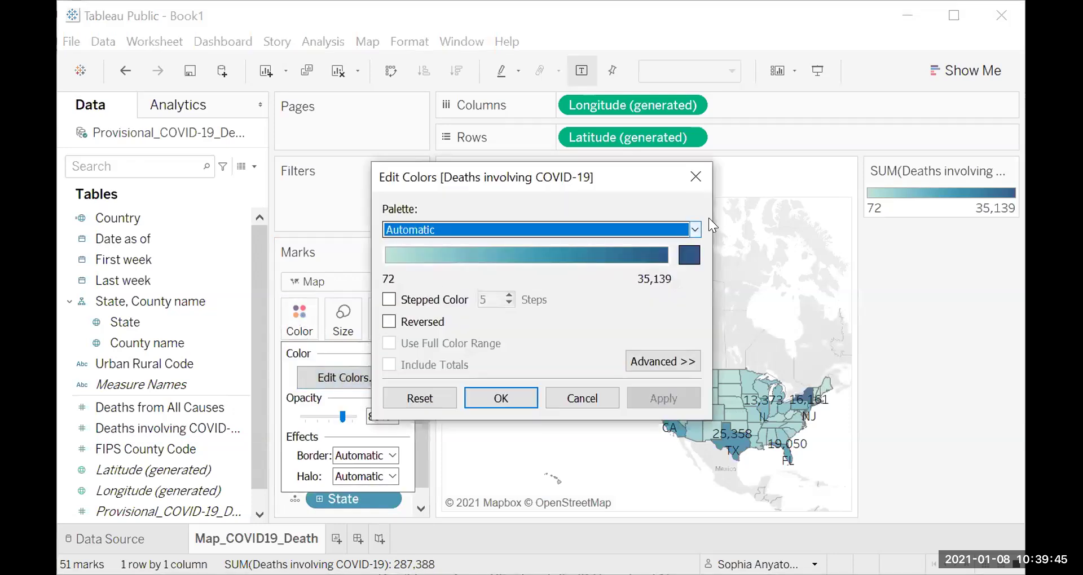
left_click(695, 230)
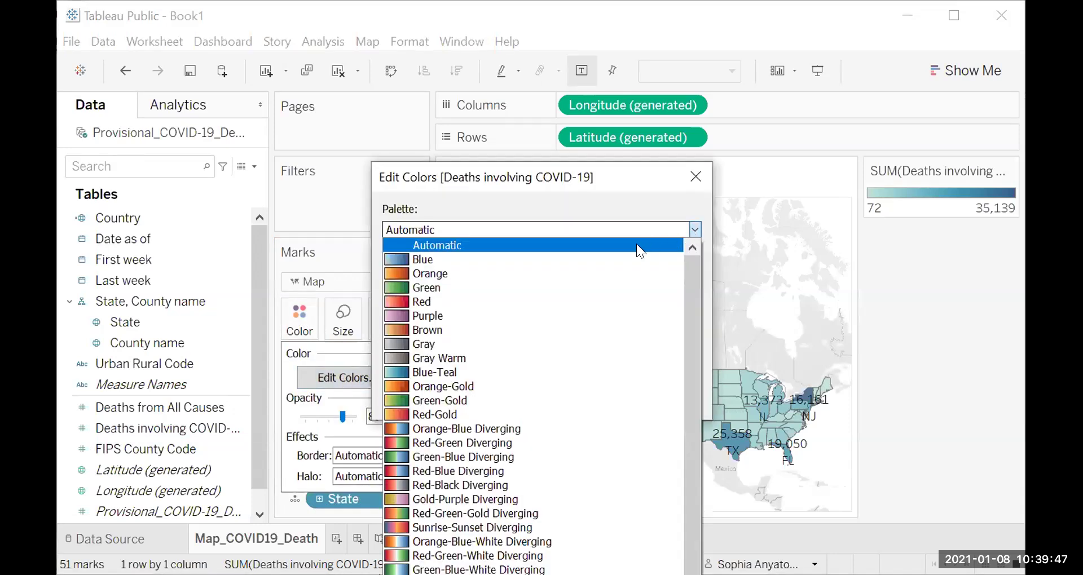
left_click(607, 471)
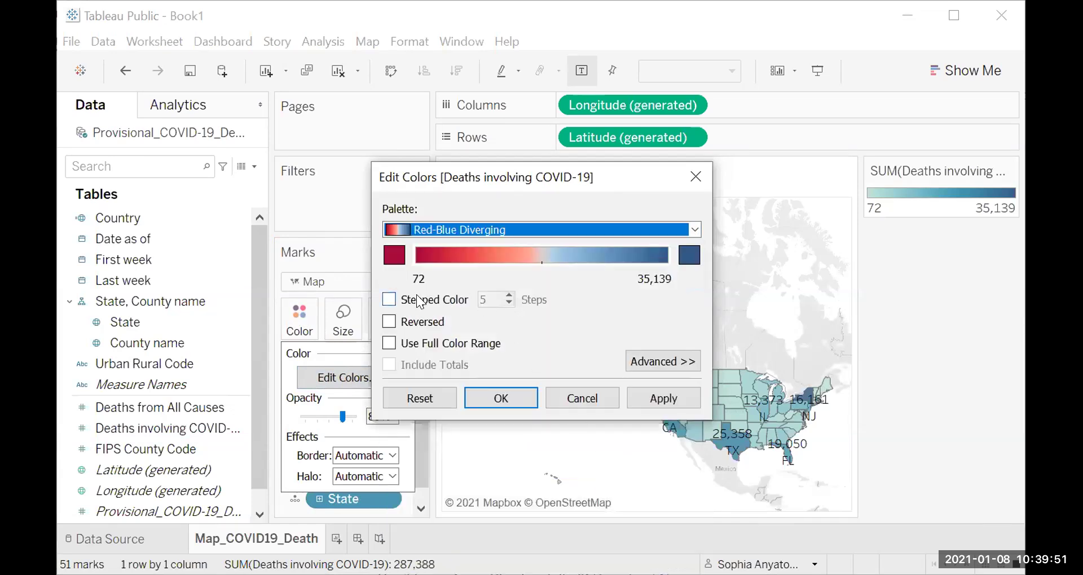
left_click(389, 322)
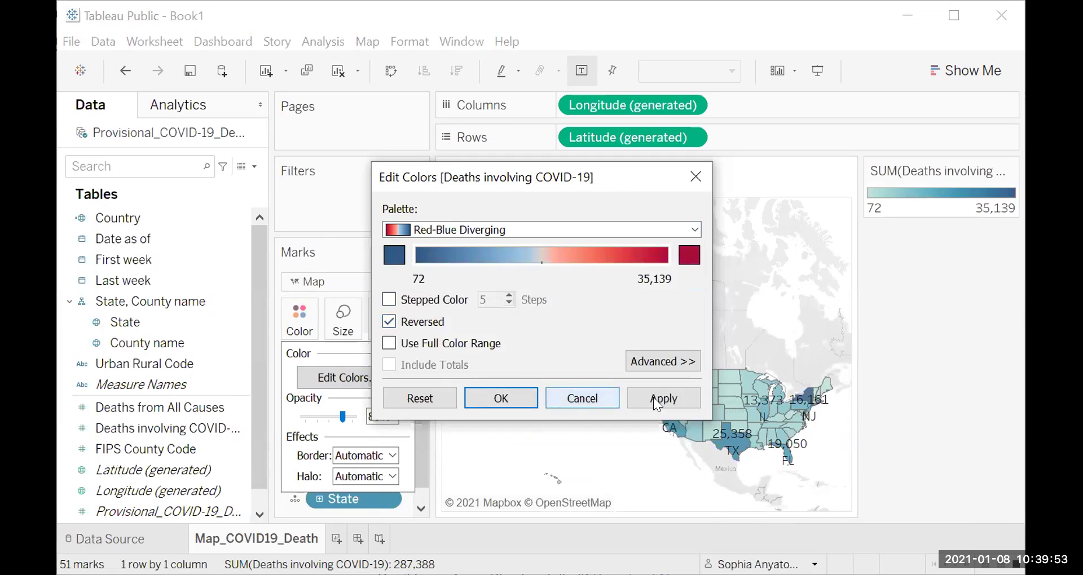
left_click(669, 398)
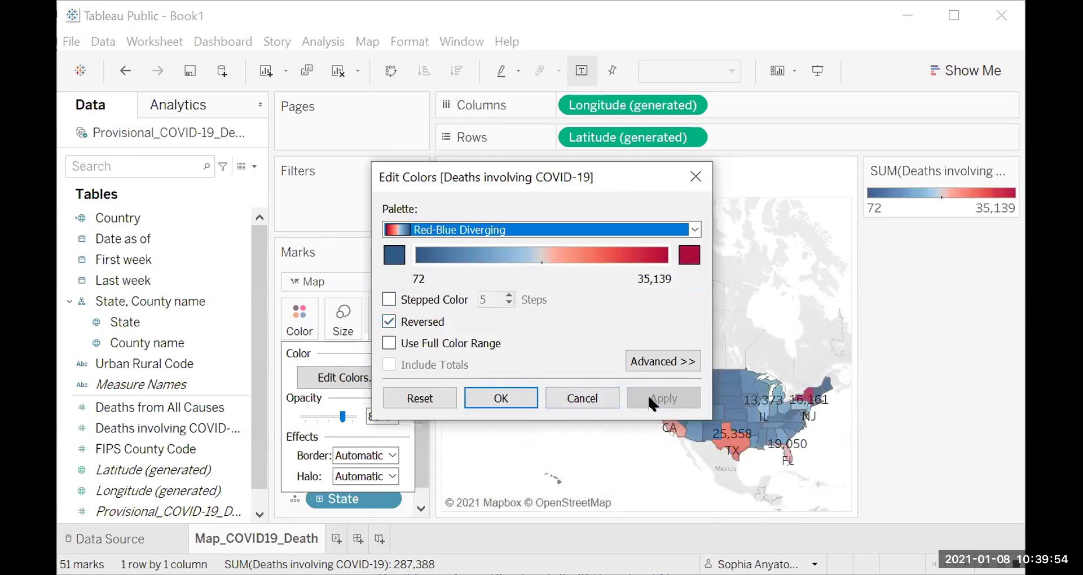
left_click(503, 399)
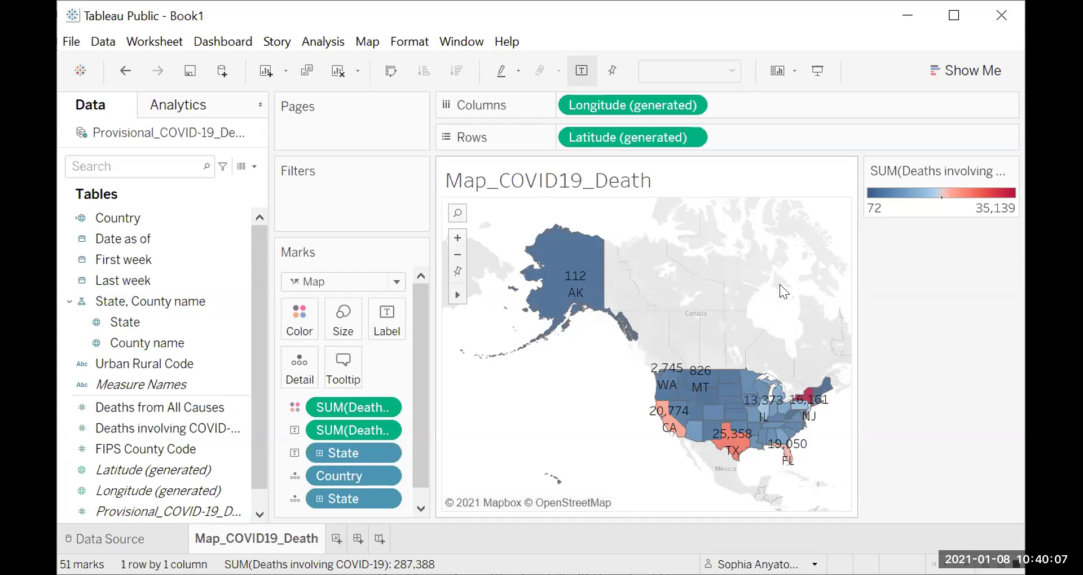
Maximize the window and group the states CA, TX, FL and NY on the map by State and Country
mouse_move(661, 405)
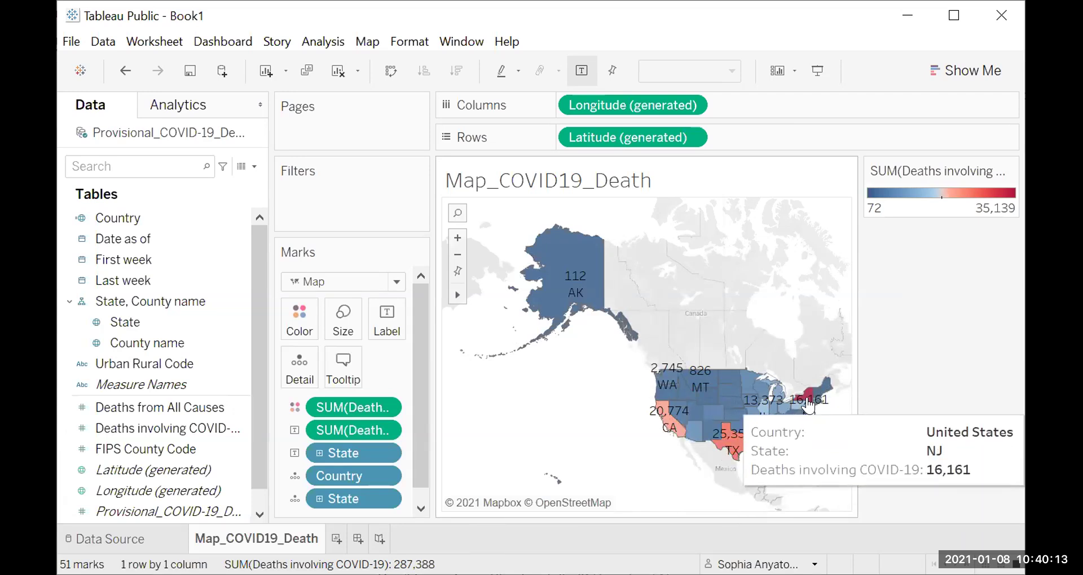
left_click(952, 15)
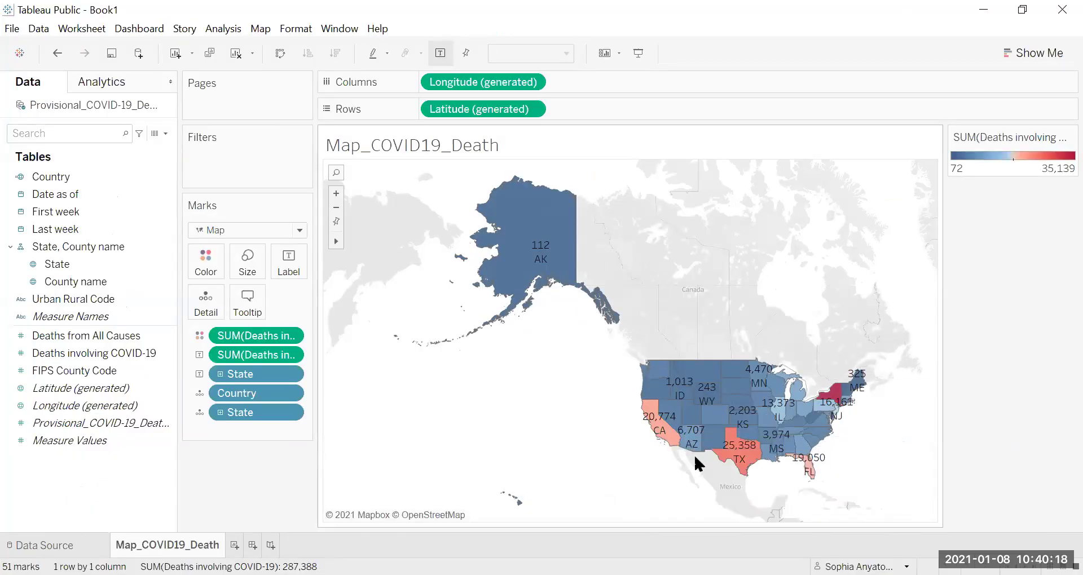
left_click(664, 442)
left_click(735, 450, "ctrl")
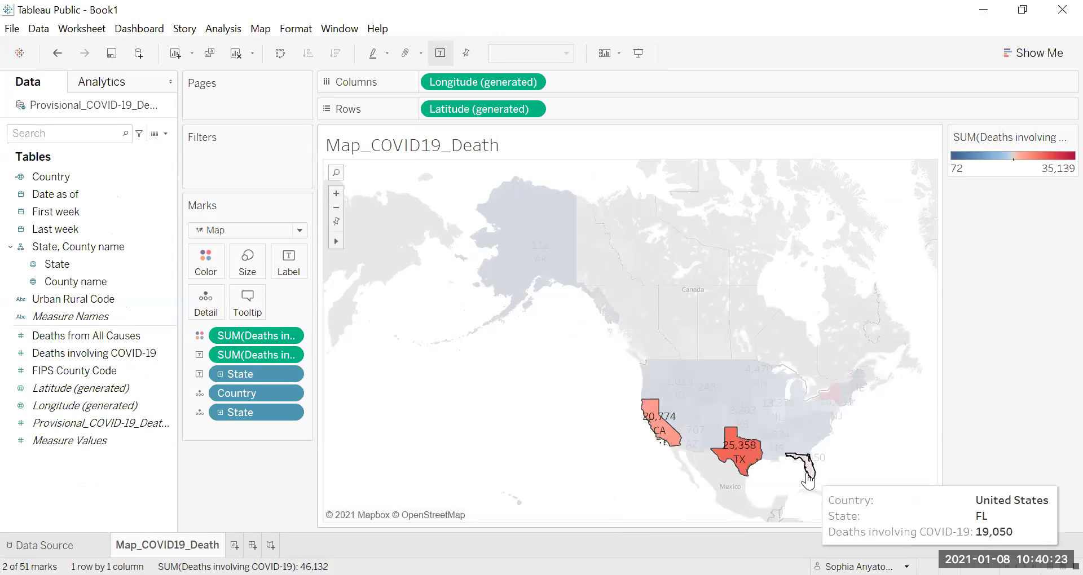
left_click(812, 472, "ctrl")
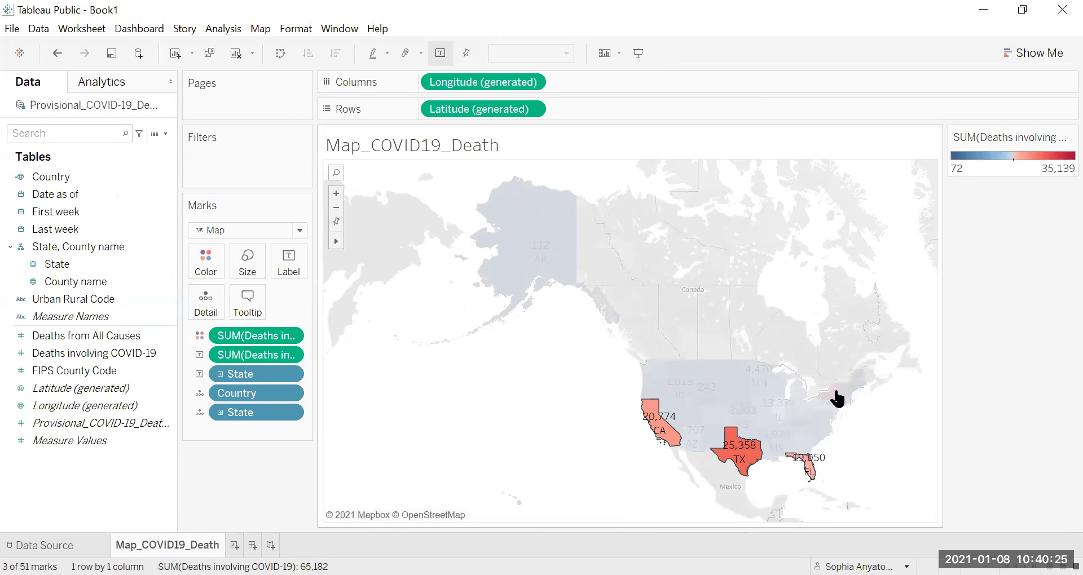
left_click(839, 401, "ctrl")
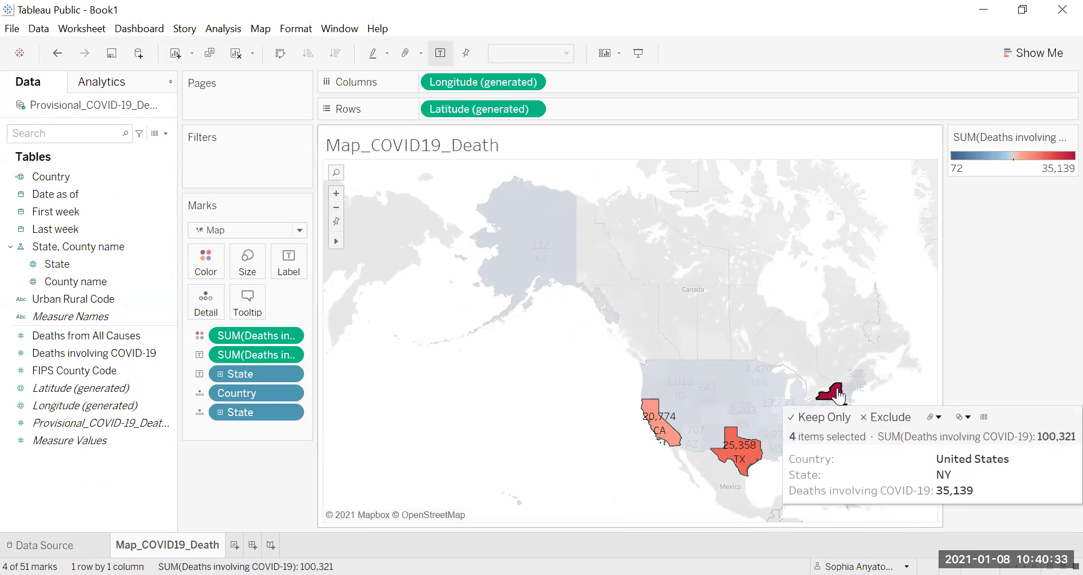
right_click(670, 445)
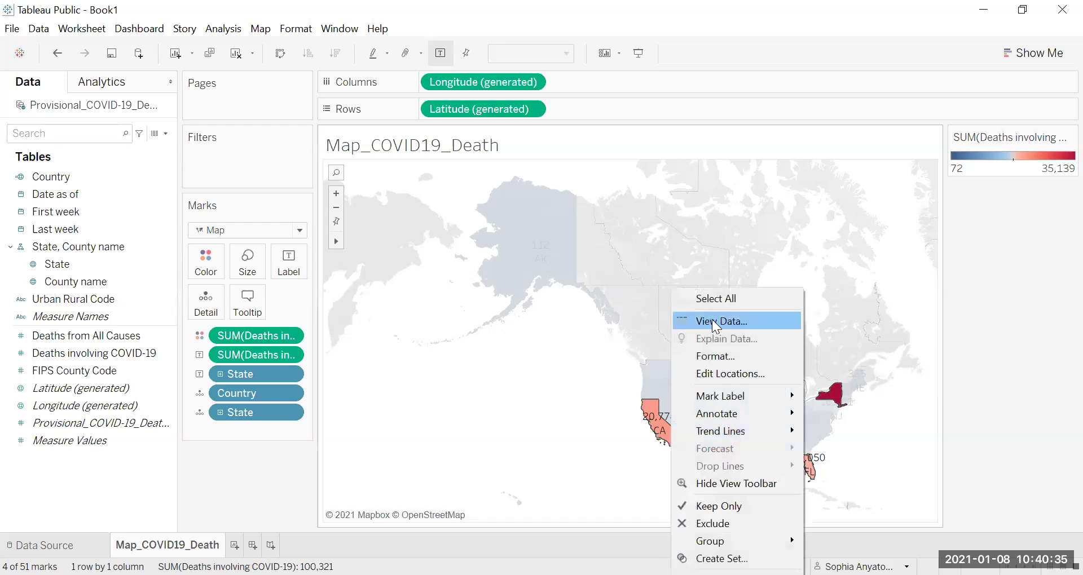
mouse_move(755, 545)
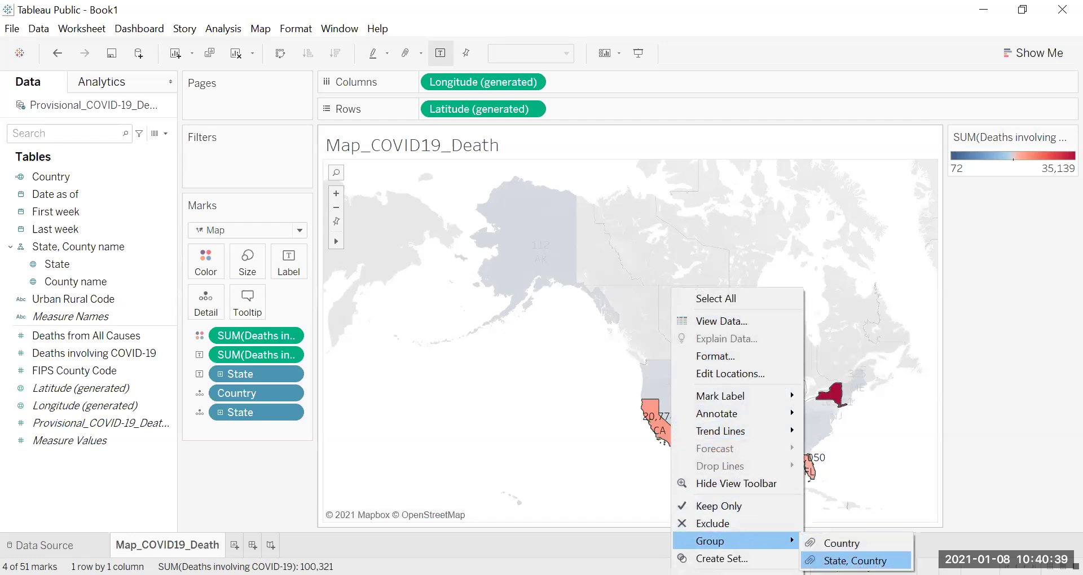
left_click(855, 561)
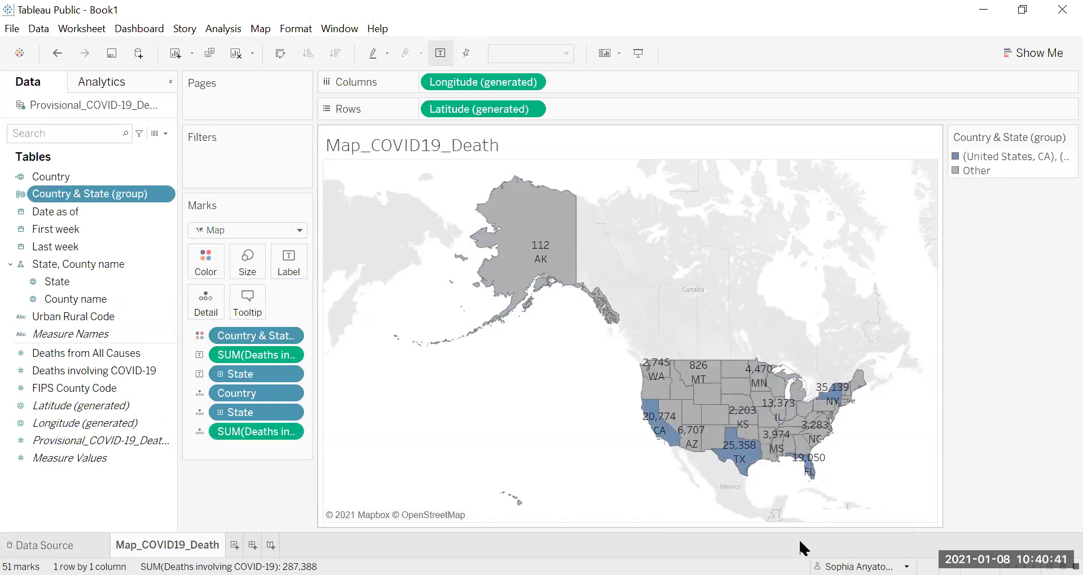
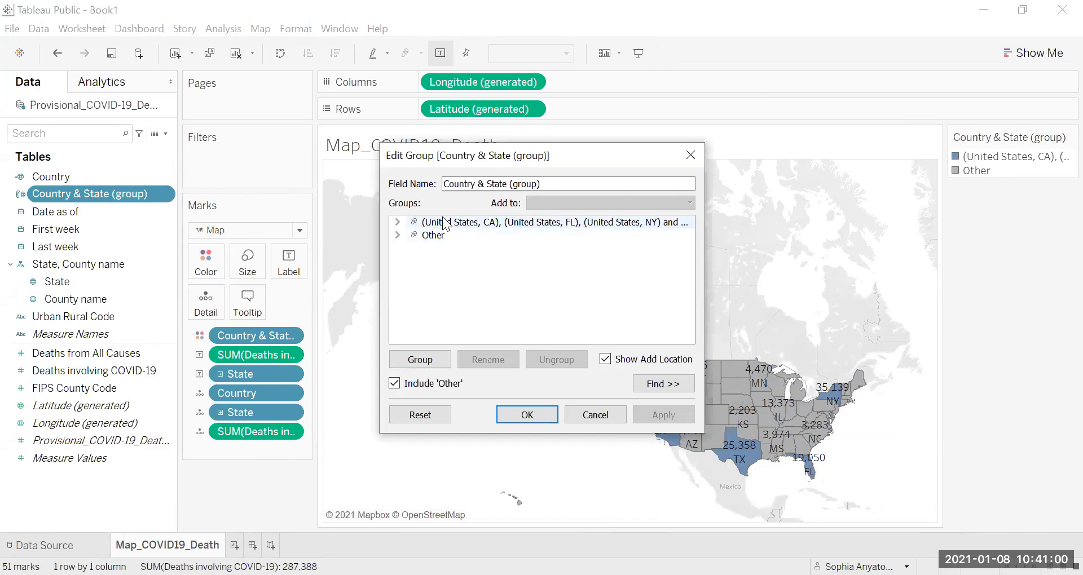
Edit the Country & State group and rename the member holding CA, FL, NY and TX as More Fatal
left_click(490, 224)
right_click(489, 224)
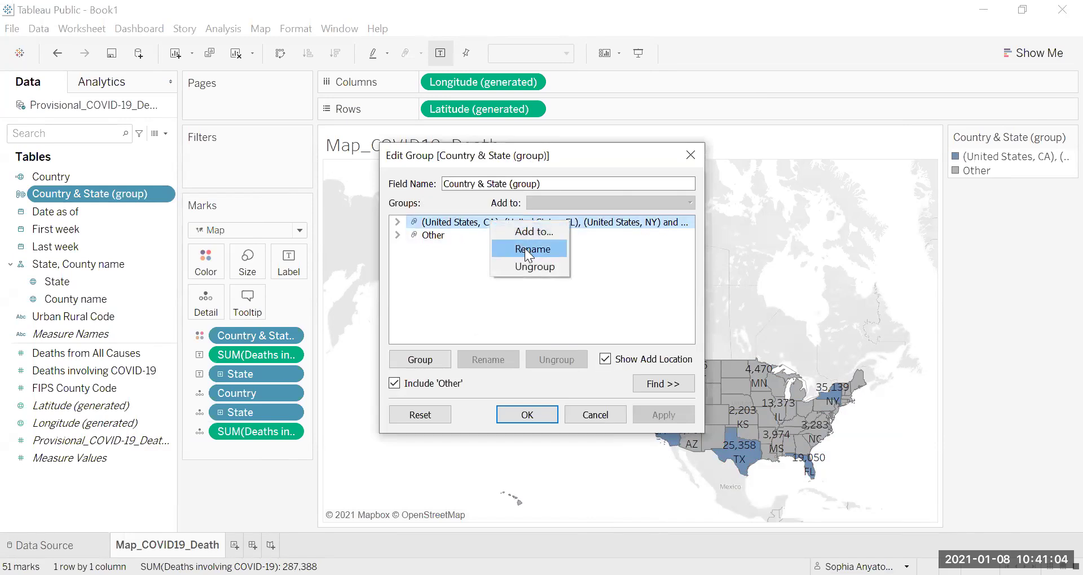
left_click(524, 249)
type("M")
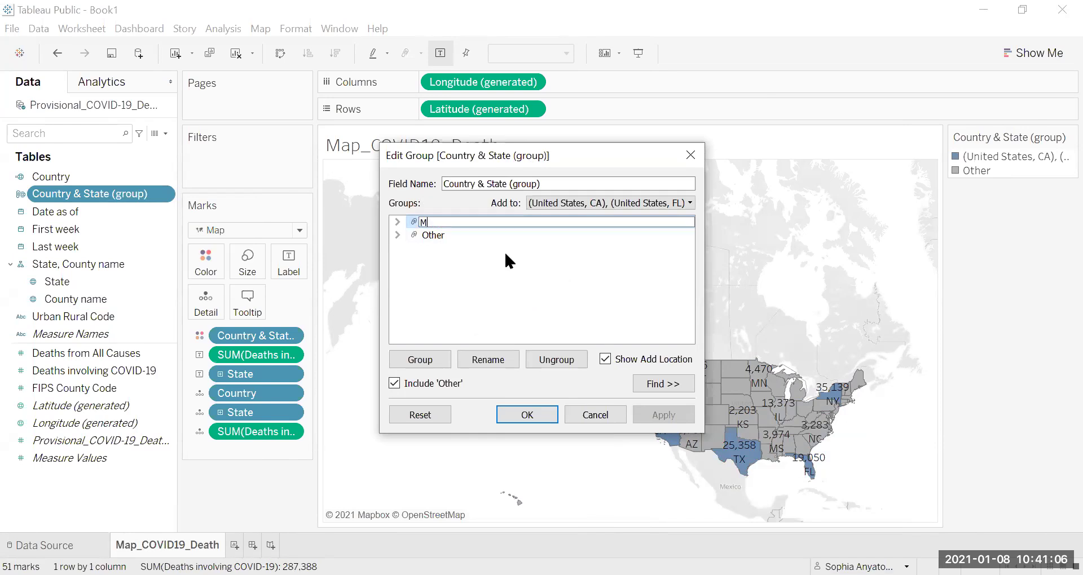
type("ore Fatal")
Rename the Other member of the group as Less Fatal
double_click(431, 236)
right_click(432, 237)
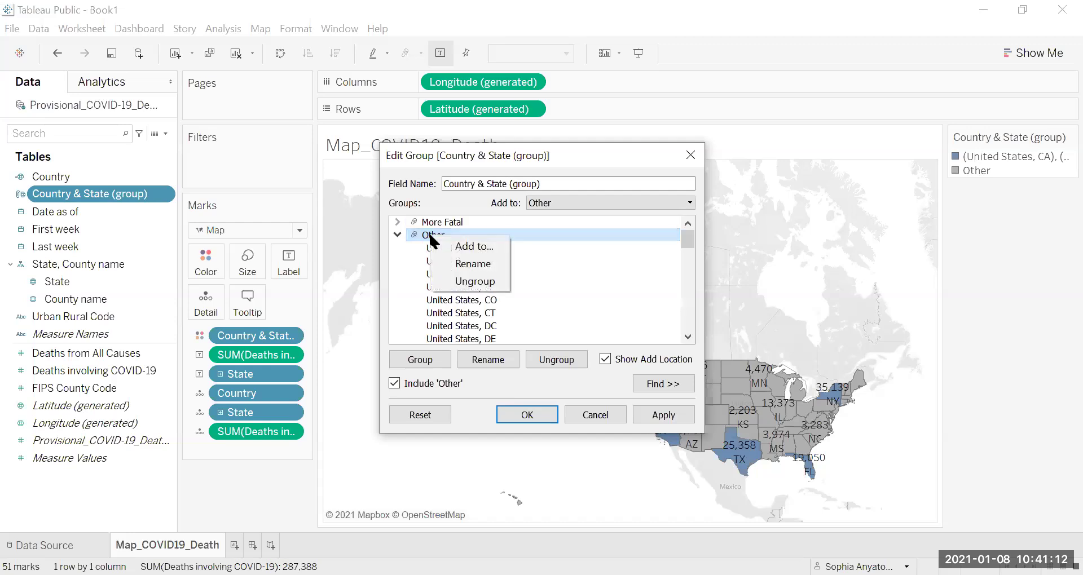
left_click(458, 263)
type("L")
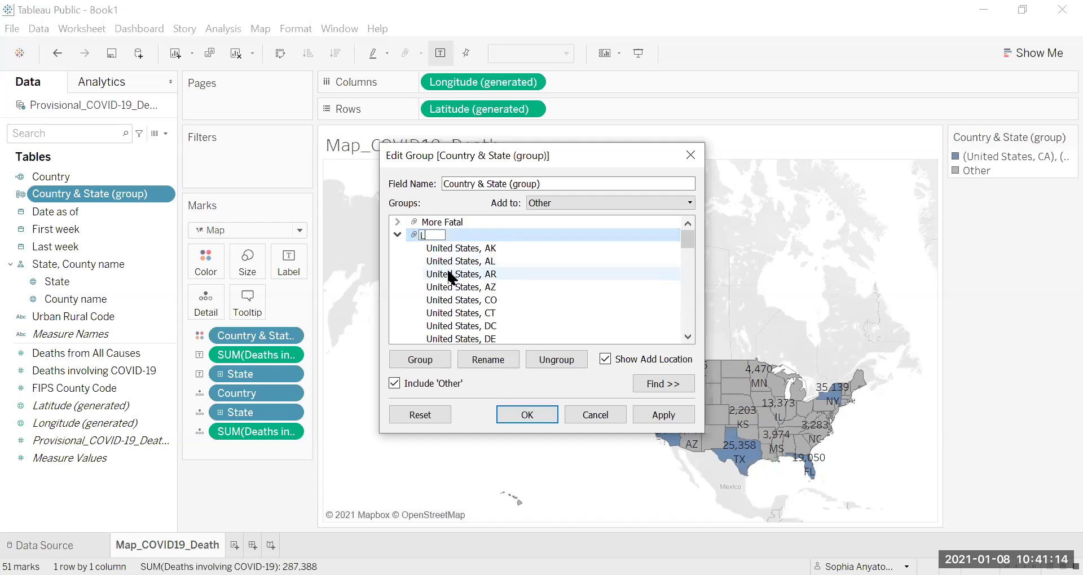
type("ess Fatal")
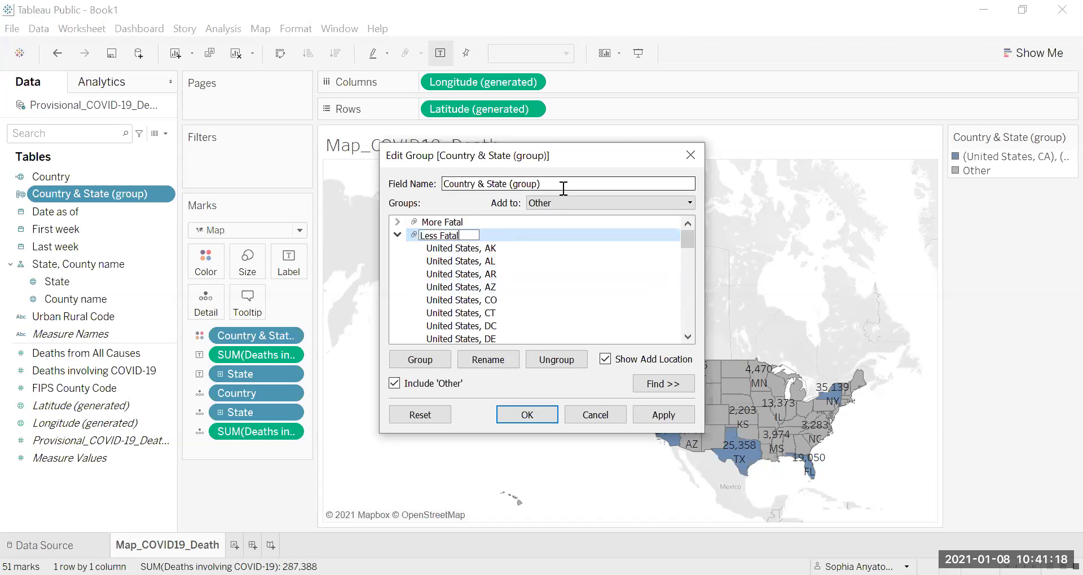
Set the group's field name to More/Less Fatal and apply the group changes
left_click_drag(563, 184, 423, 183)
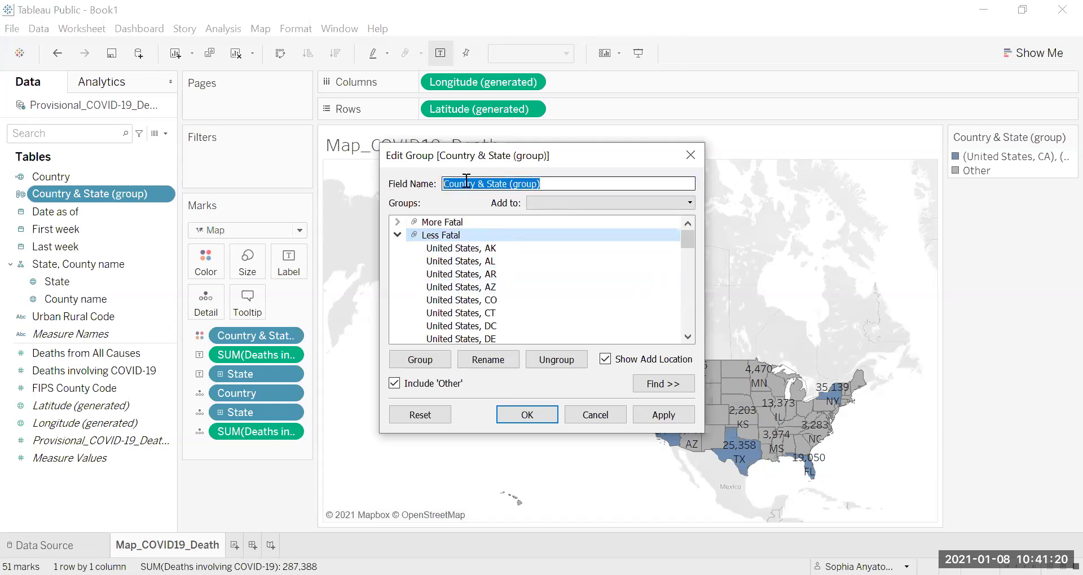
type("More/Less Fa")
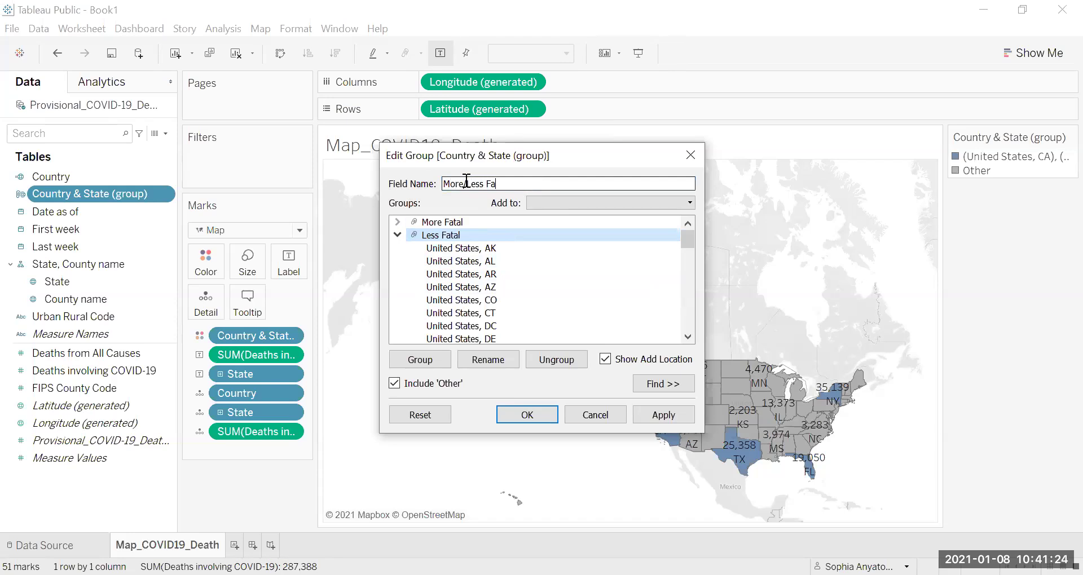
type("tal")
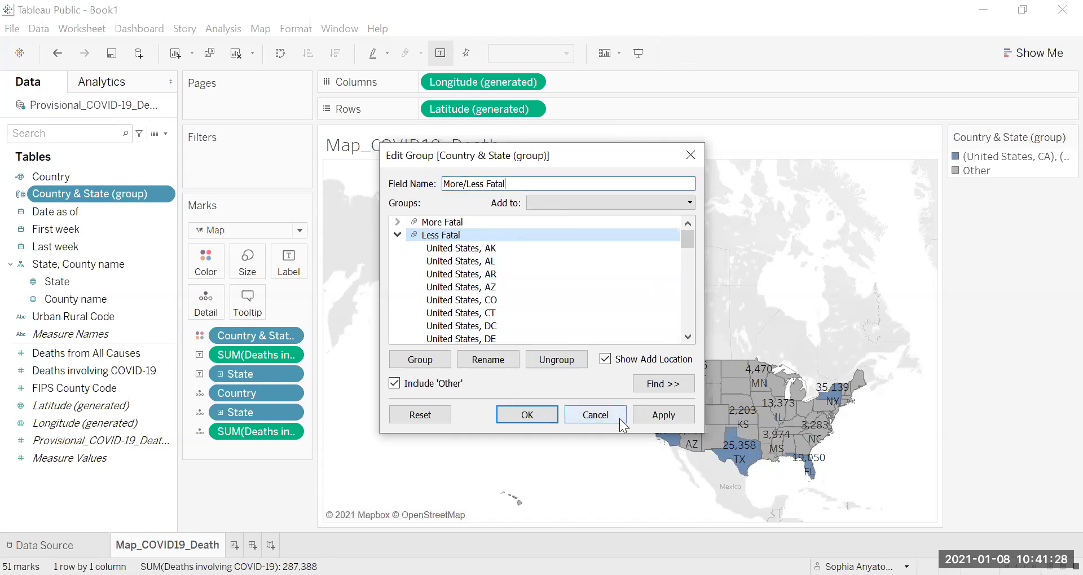
left_click(654, 415)
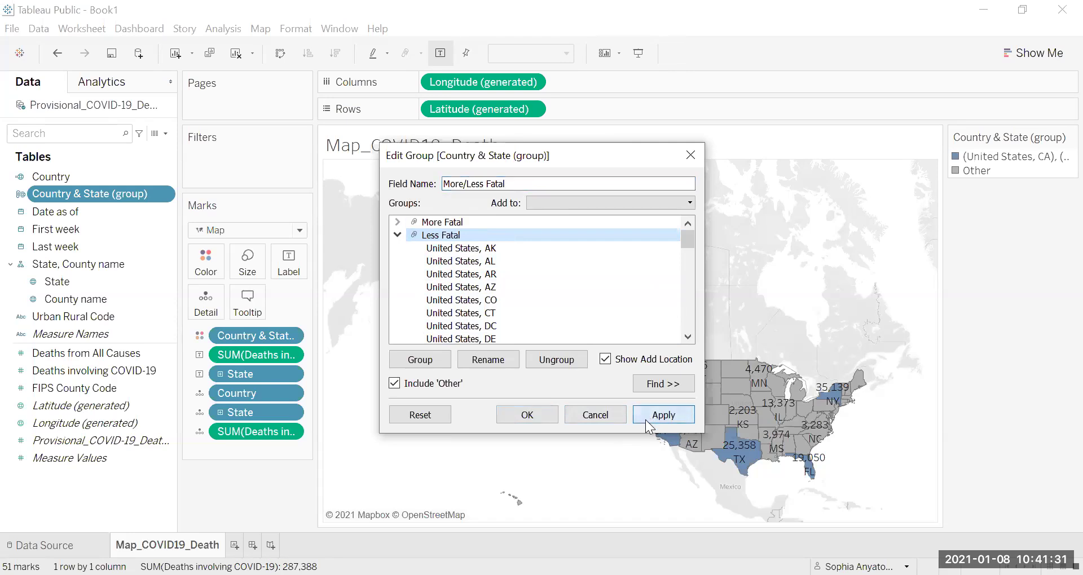
left_click(525, 416)
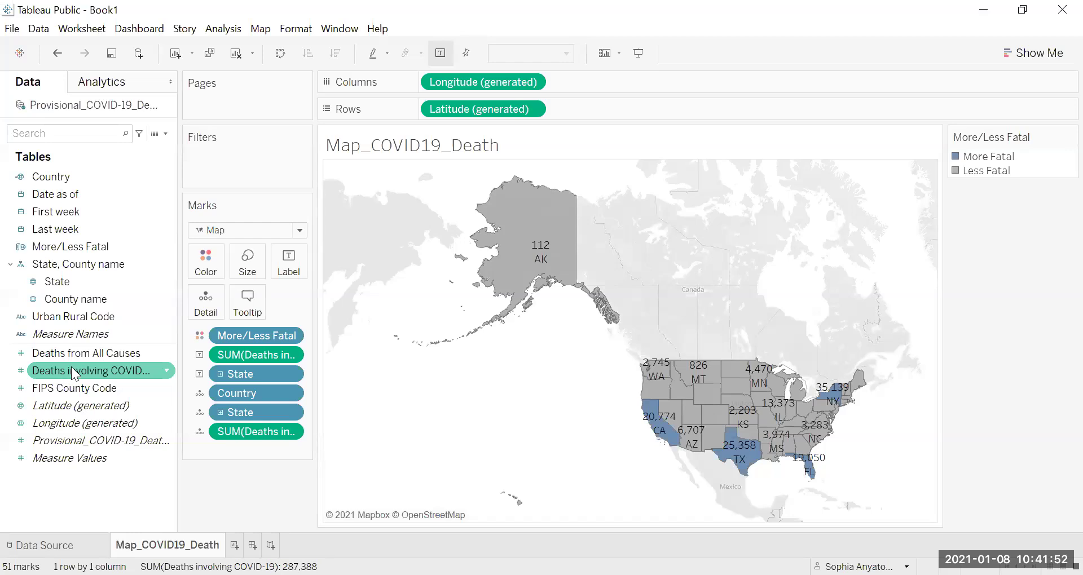
Filter the map by the More/Less Fatal group with both More Fatal and Less Fatal included
left_click_drag(52, 247, 215, 153)
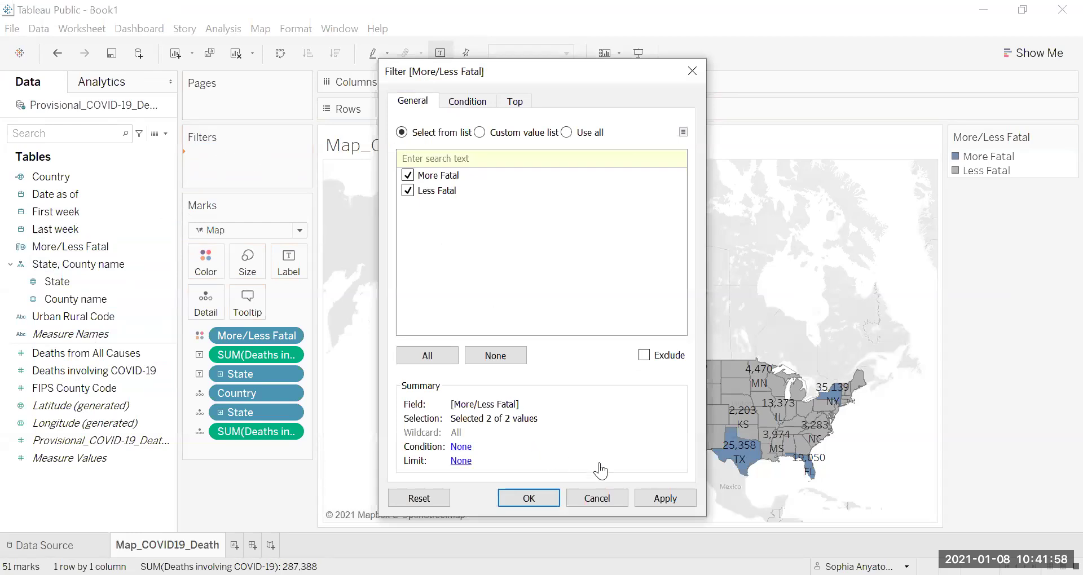
left_click(681, 505)
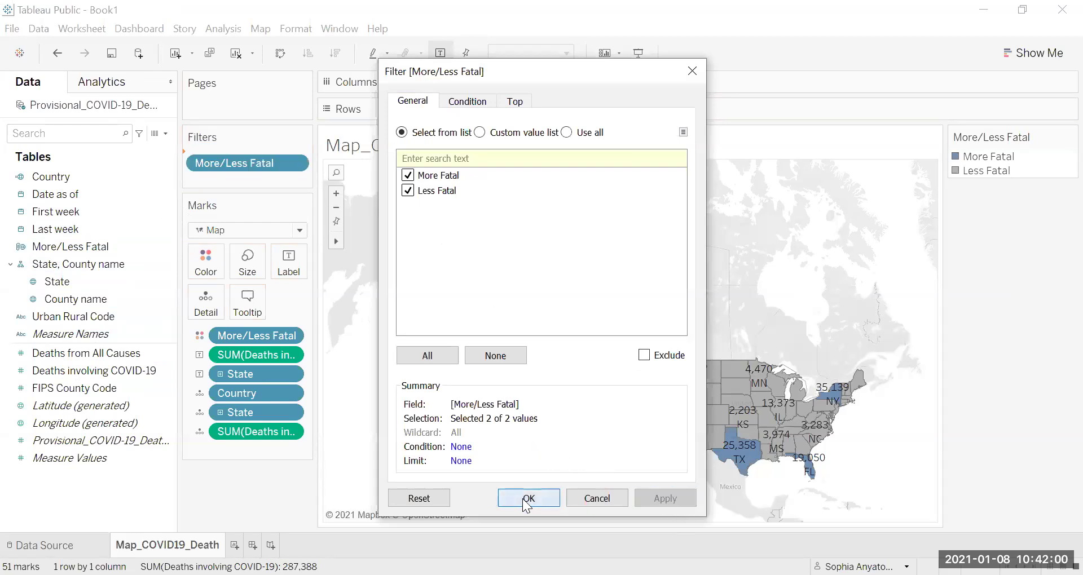
left_click(547, 501)
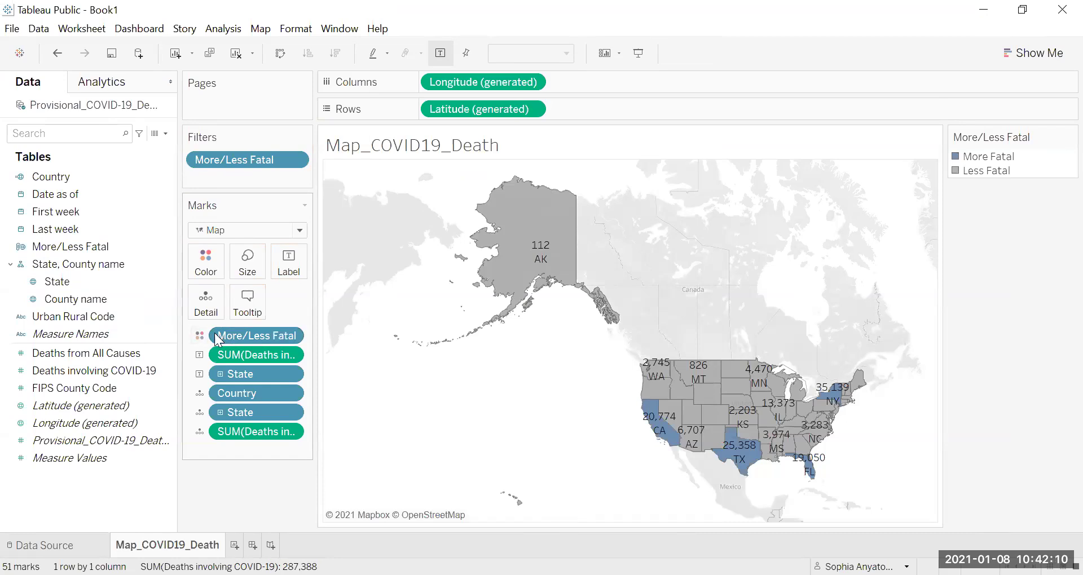
Remove More/Less Fatal from the map's colour encoding and colour the states by Deaths involving COVID-19 instead
left_click_drag(231, 336, 362, 330)
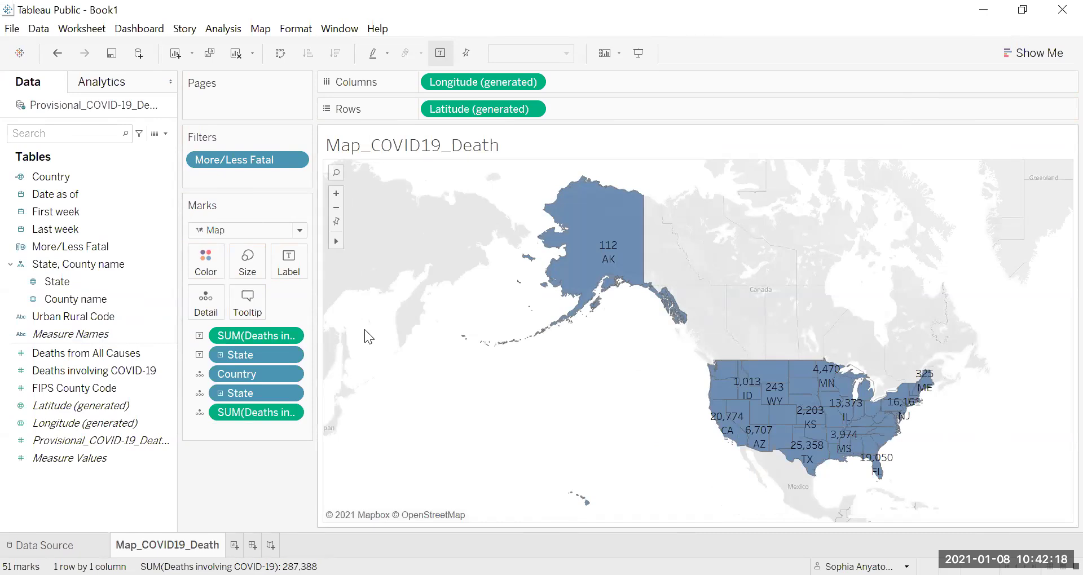
left_click_drag(73, 373, 205, 269)
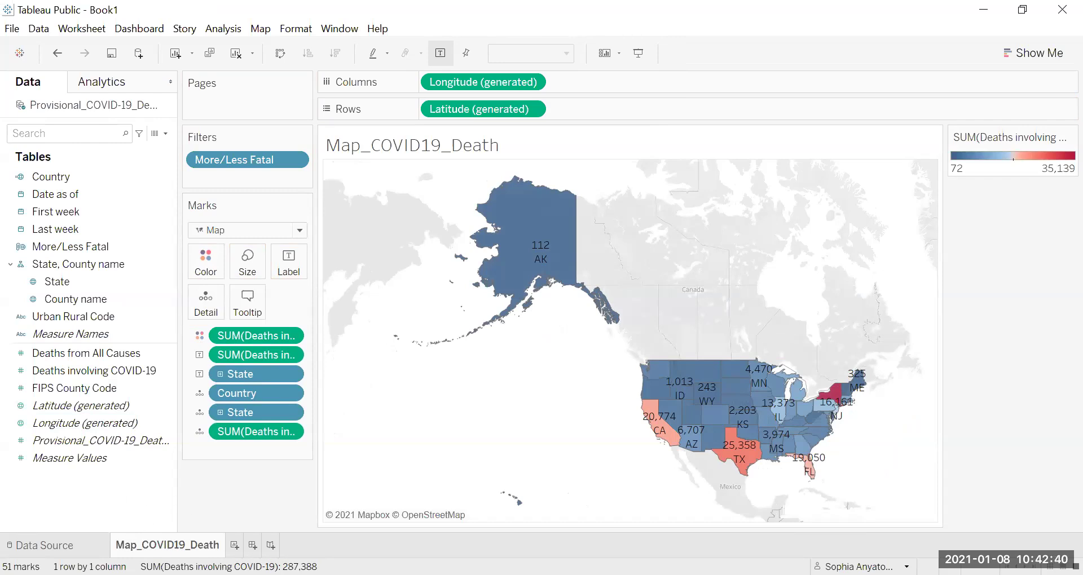
Duplicate the Map_COVID19_Death sheet and rename the copy as Map_COVID19_DeathRate
right_click(167, 543)
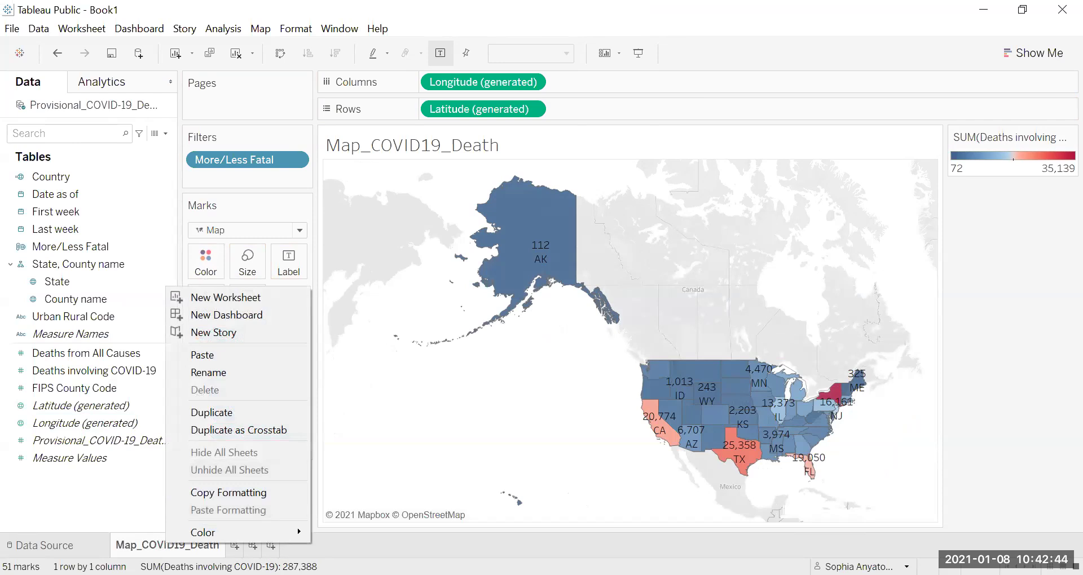
left_click(234, 415)
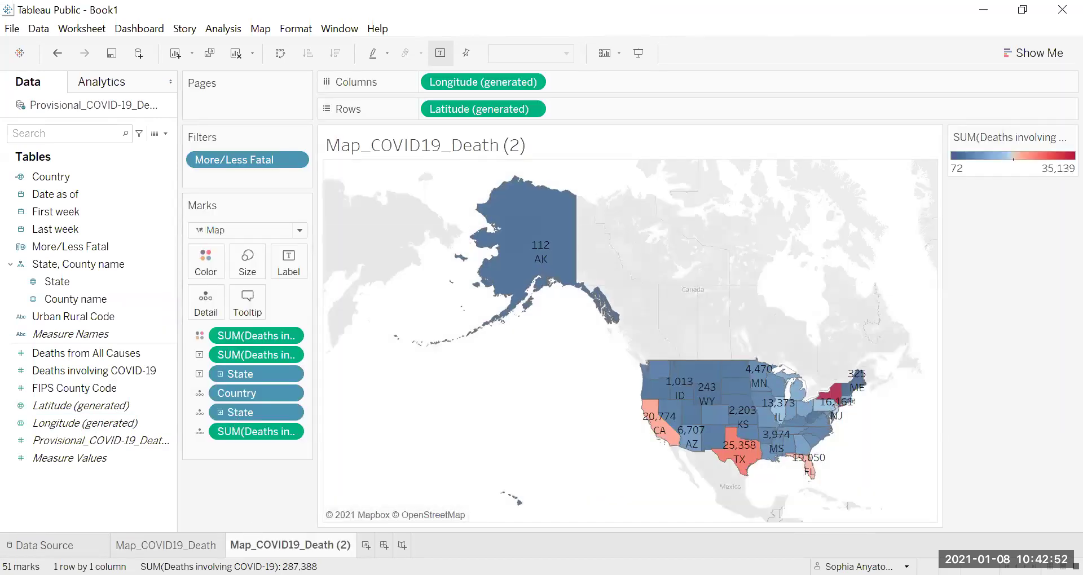
double_click(261, 544)
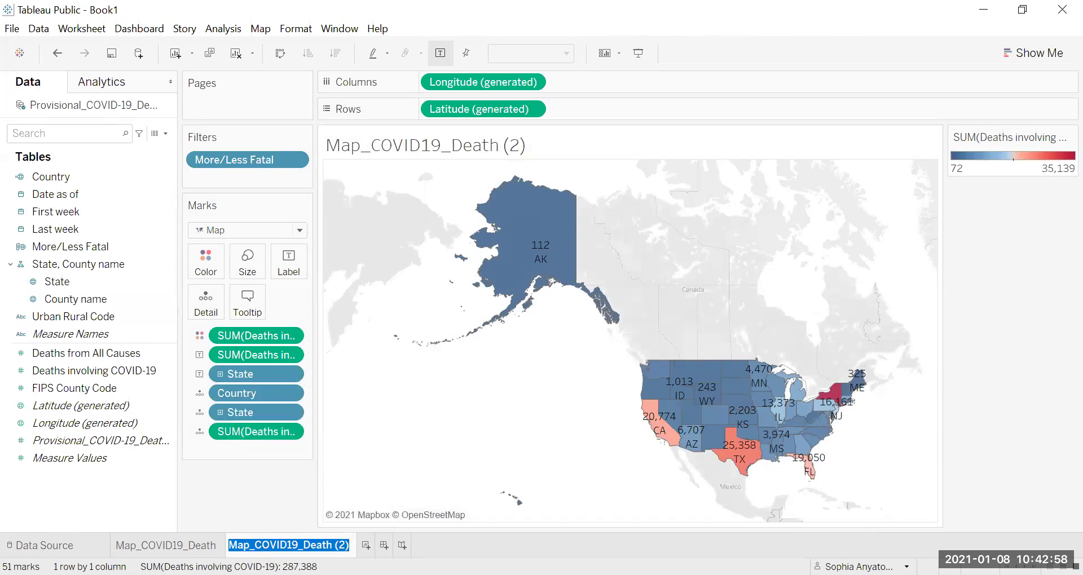
key("Right")
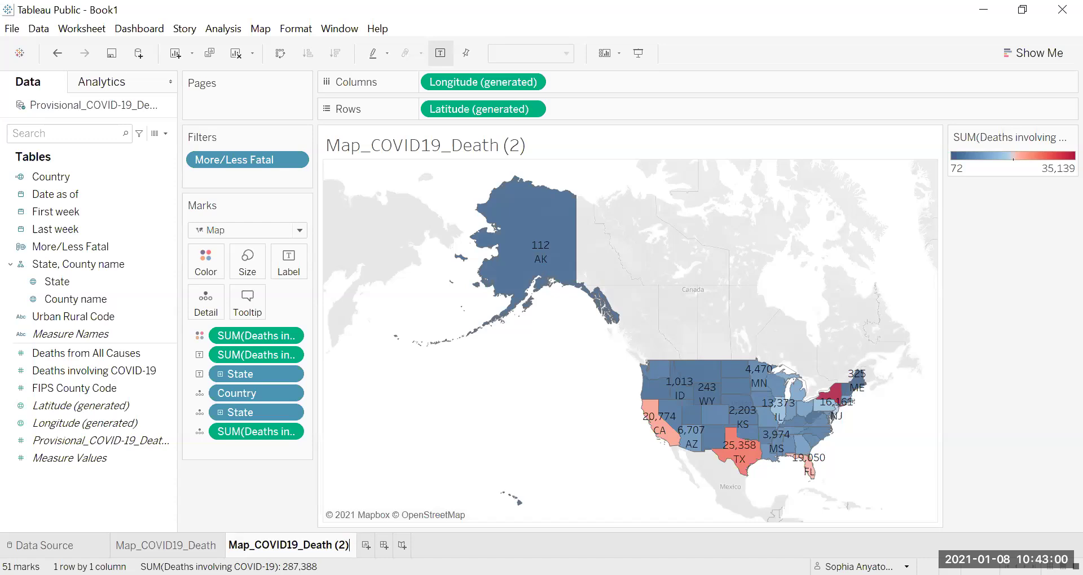
key("BackSpace")
key("BackSpace")
key("BackSpace")
key("BackSpace")
type("Rate")
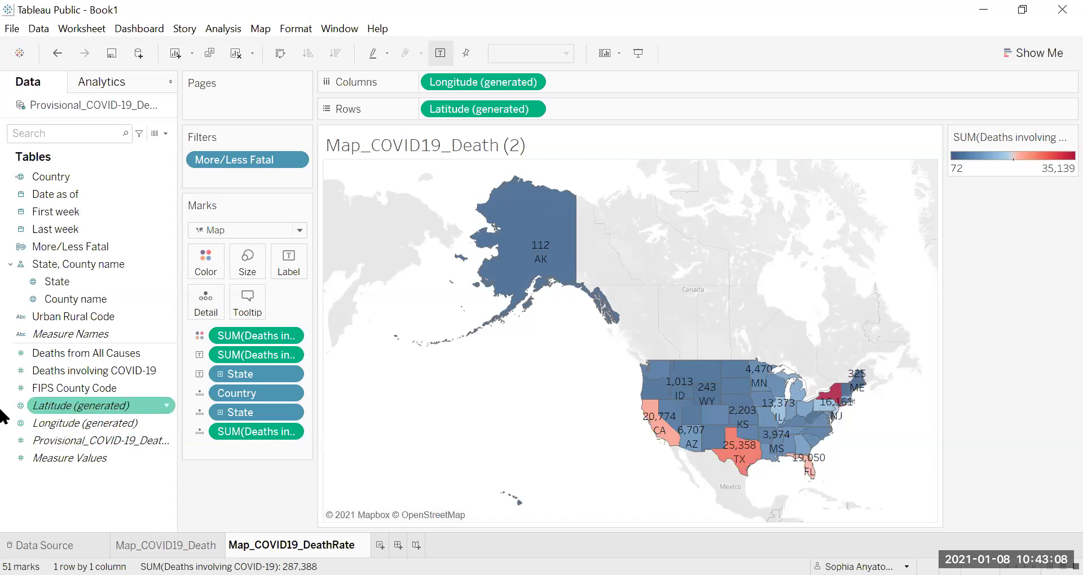
left_click(142, 335)
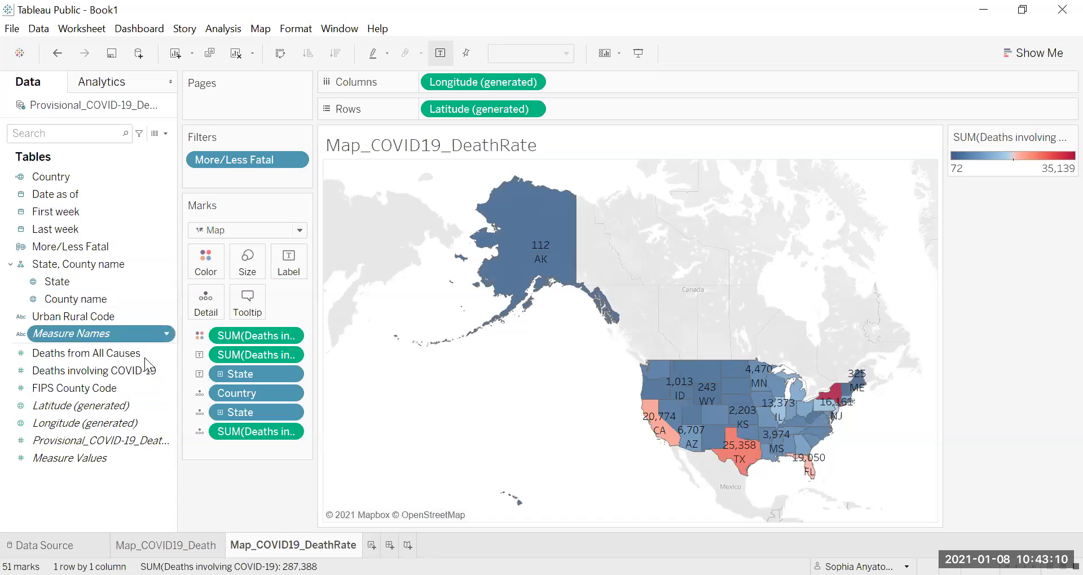
Create a calculated field from Deaths involving COVID-19 and name it Death Rate COVID19 to All Causes
left_click(141, 369)
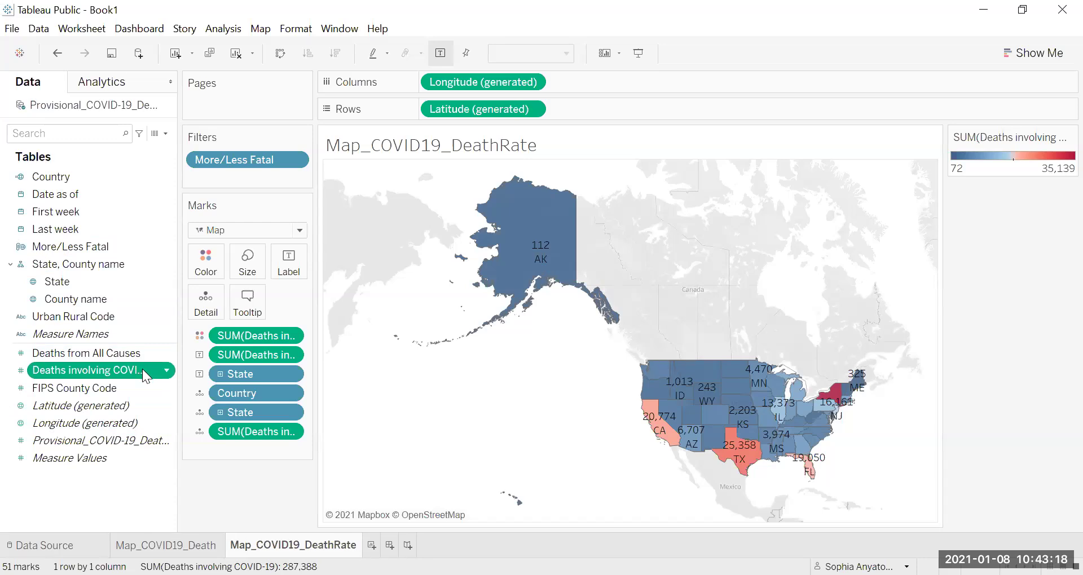
right_click(142, 369)
mouse_move(186, 187)
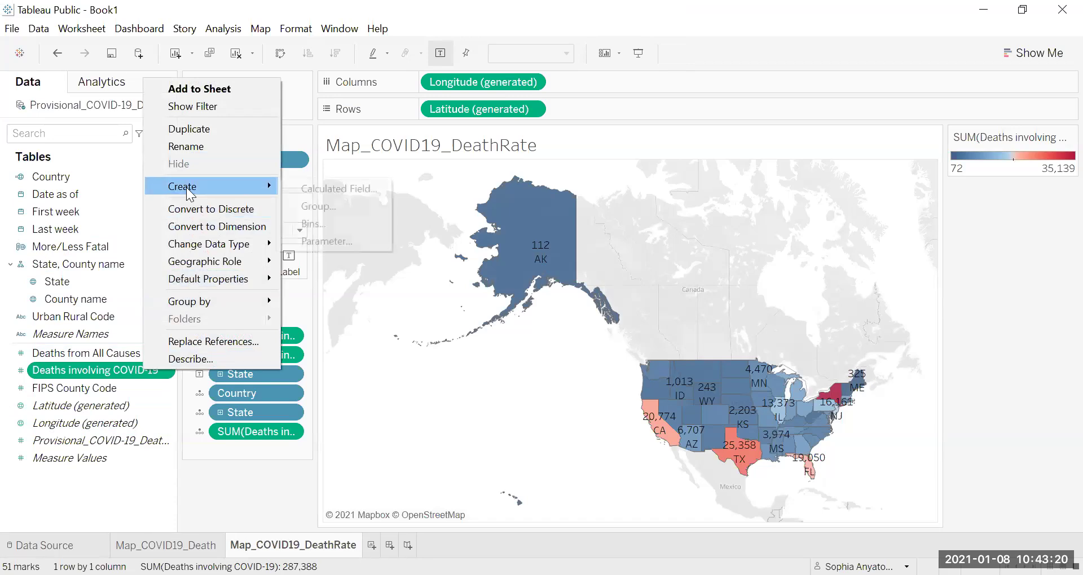
left_click(299, 187)
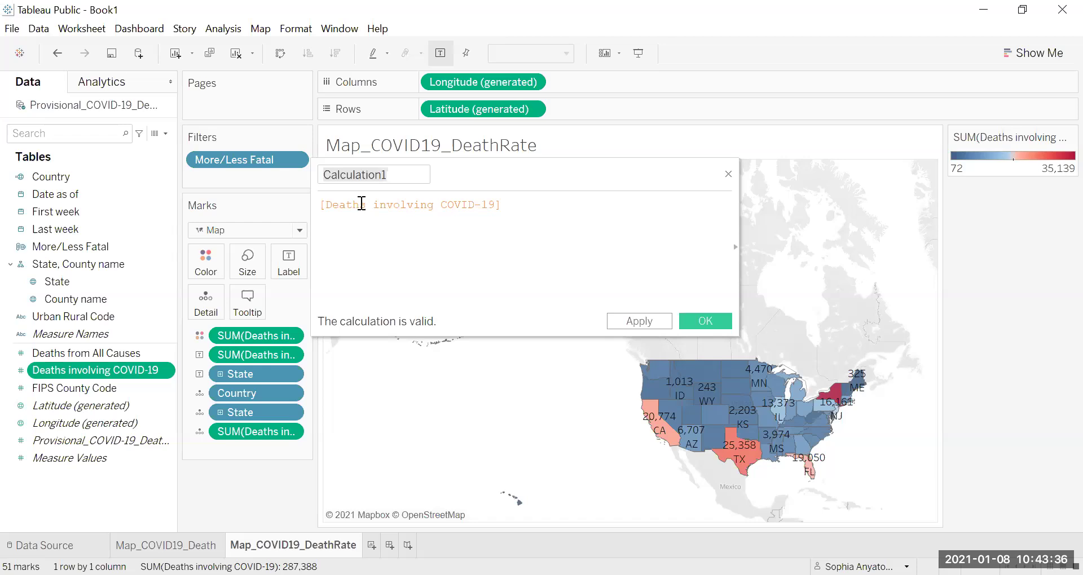
double_click(384, 170)
type("Death Rate COVID19")
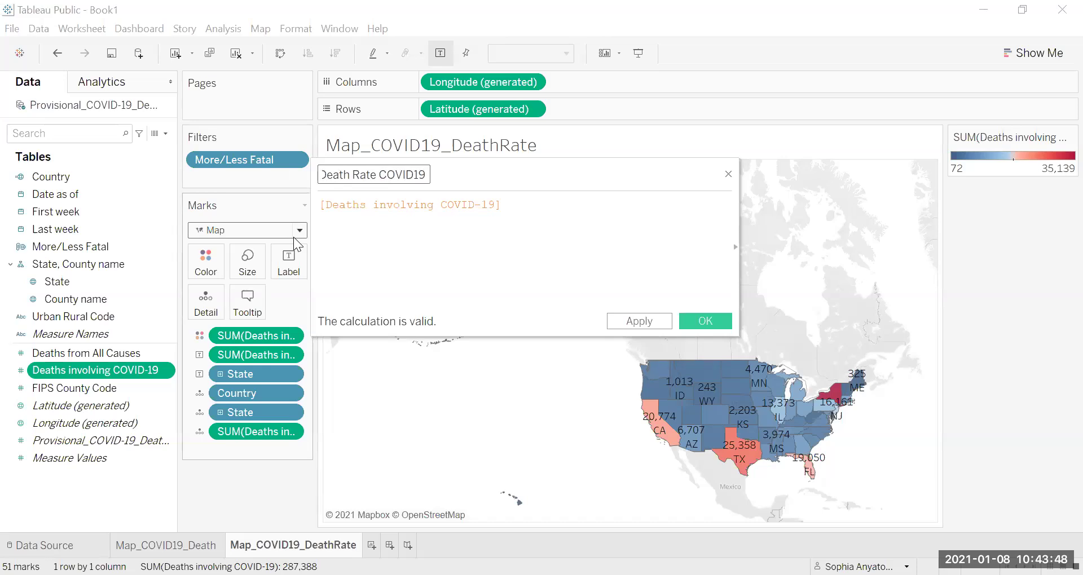
type(" to")
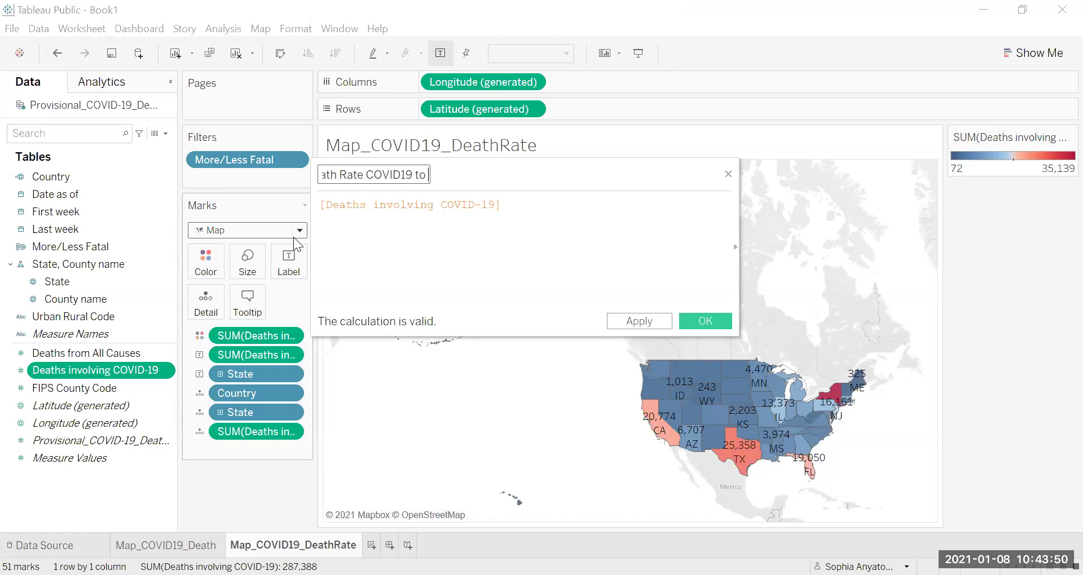
type(" All")
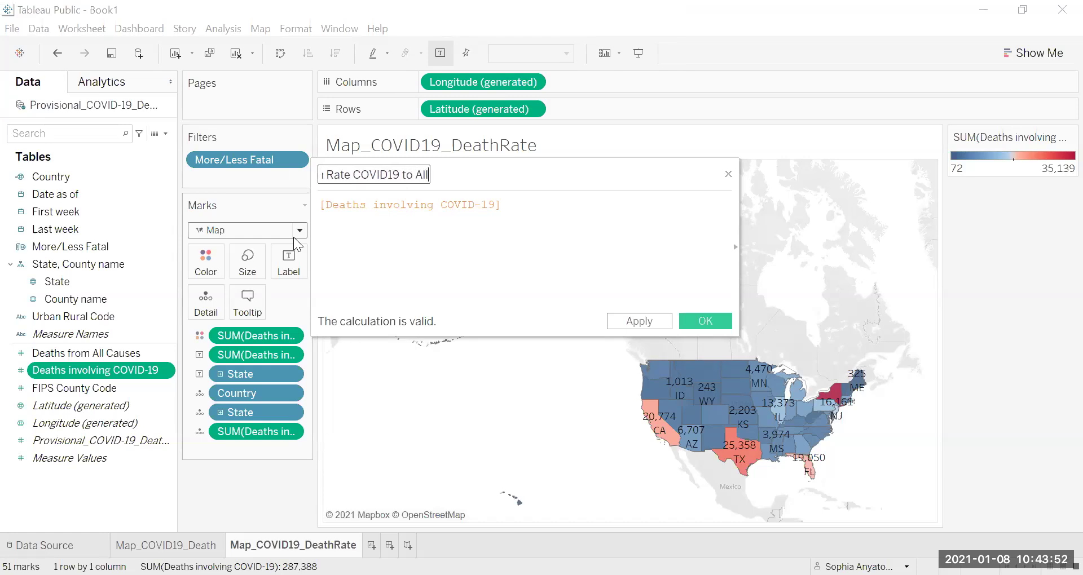
type(" Causes")
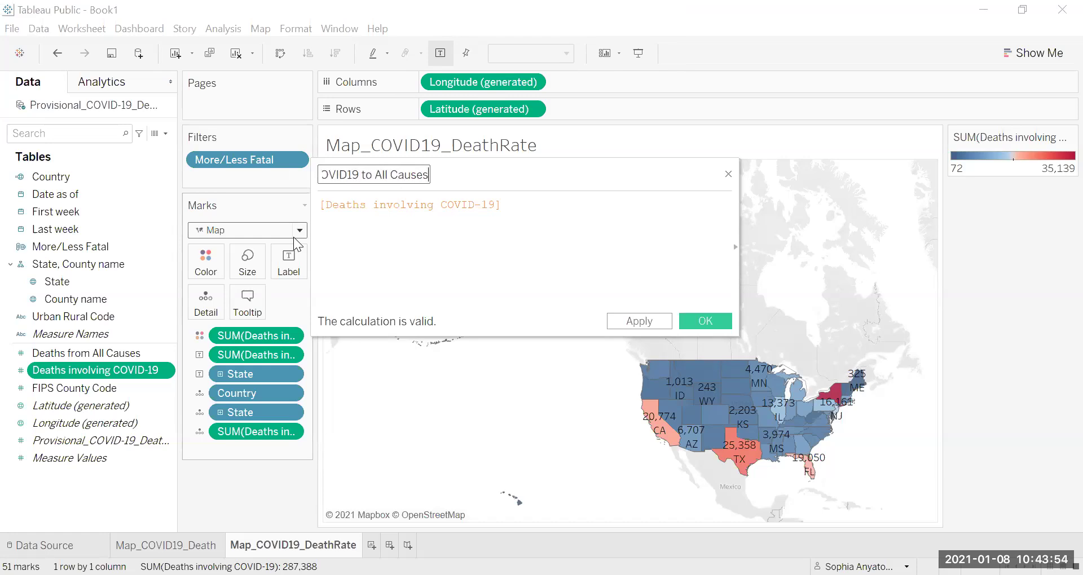
Write the formula as the sum of Deaths involving COVID-19 divided by the sum of Deaths from All Causes
left_click(415, 203)
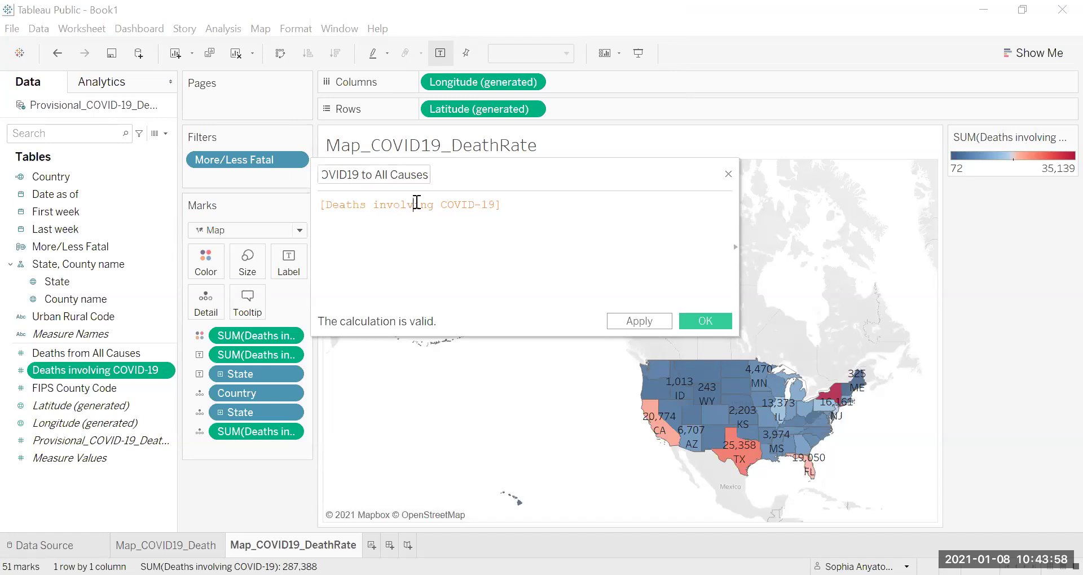
left_click(330, 208)
type("sum")
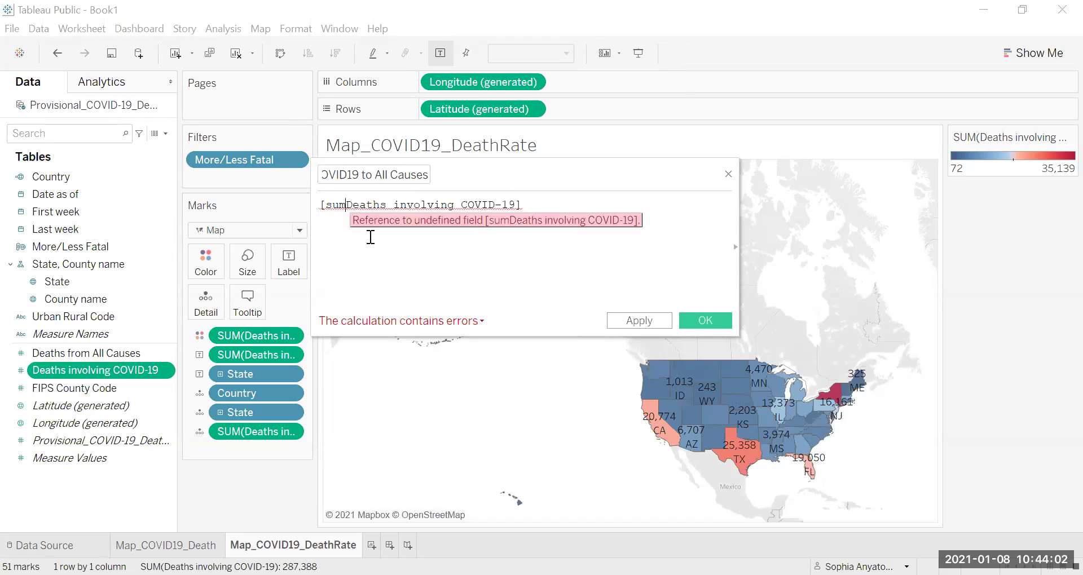
type("([")
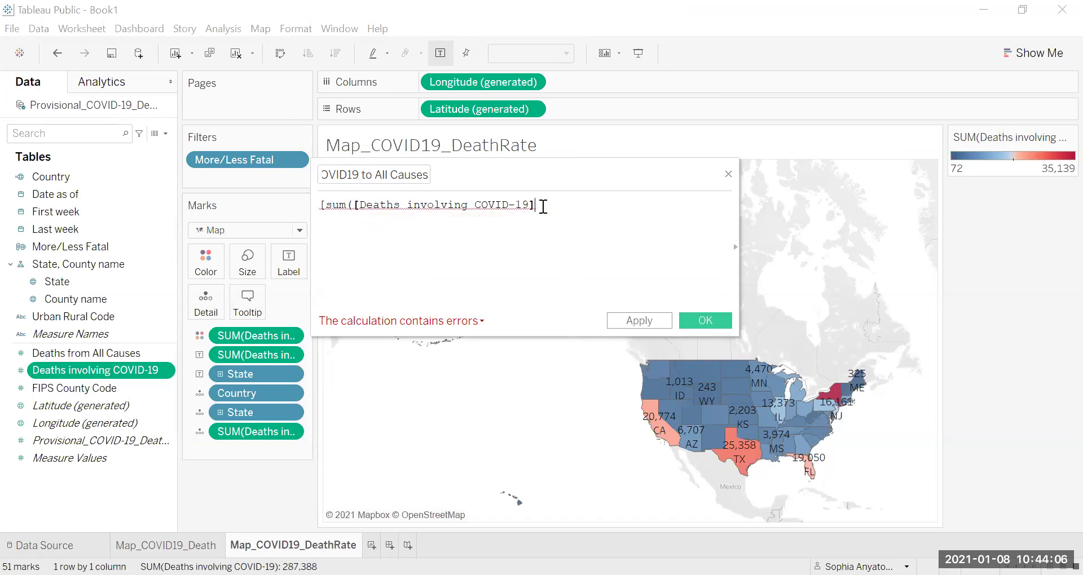
type(")/")
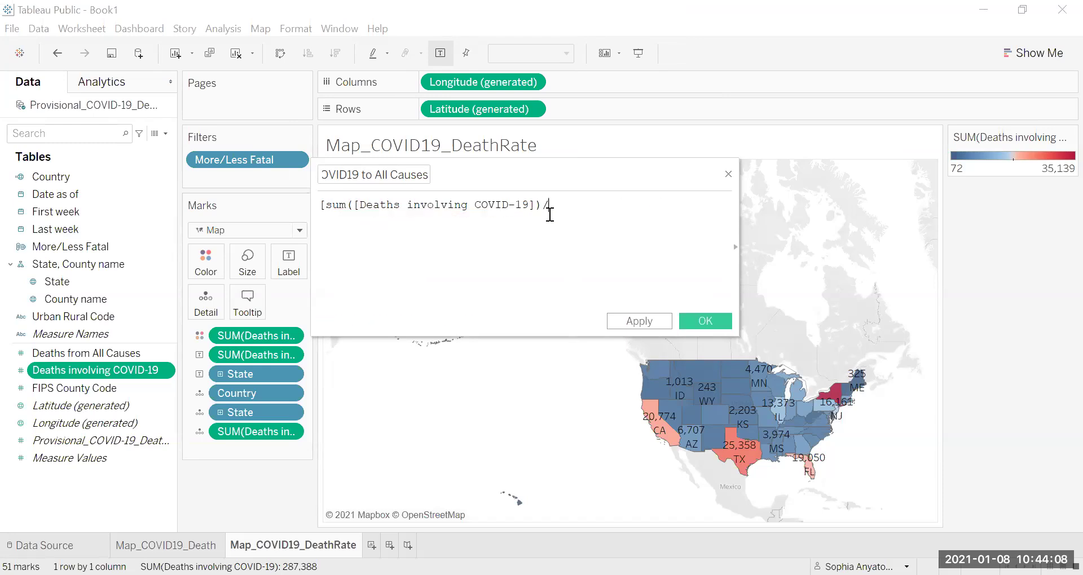
type("sum(")
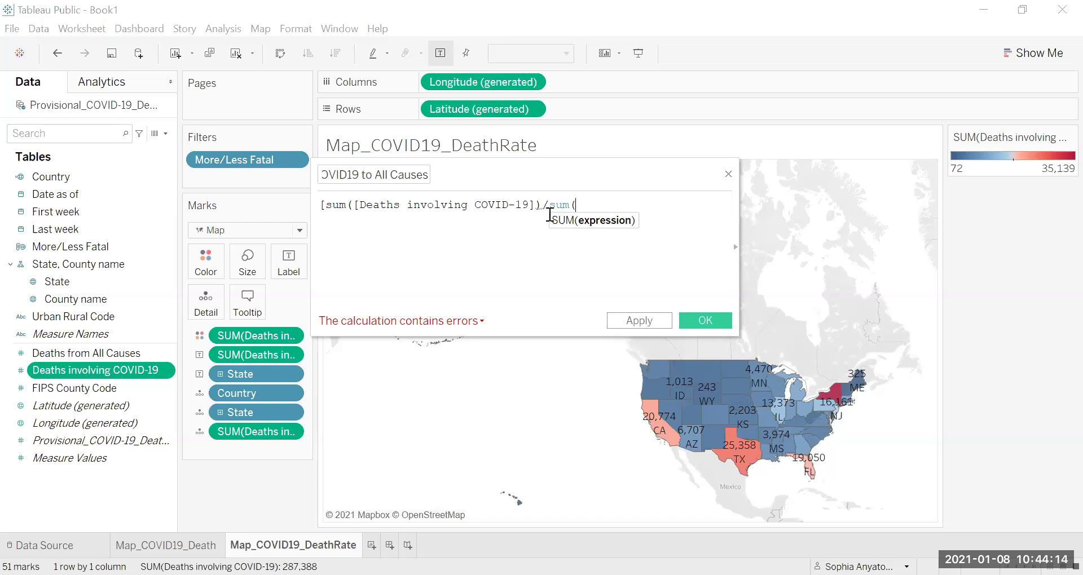
type("De")
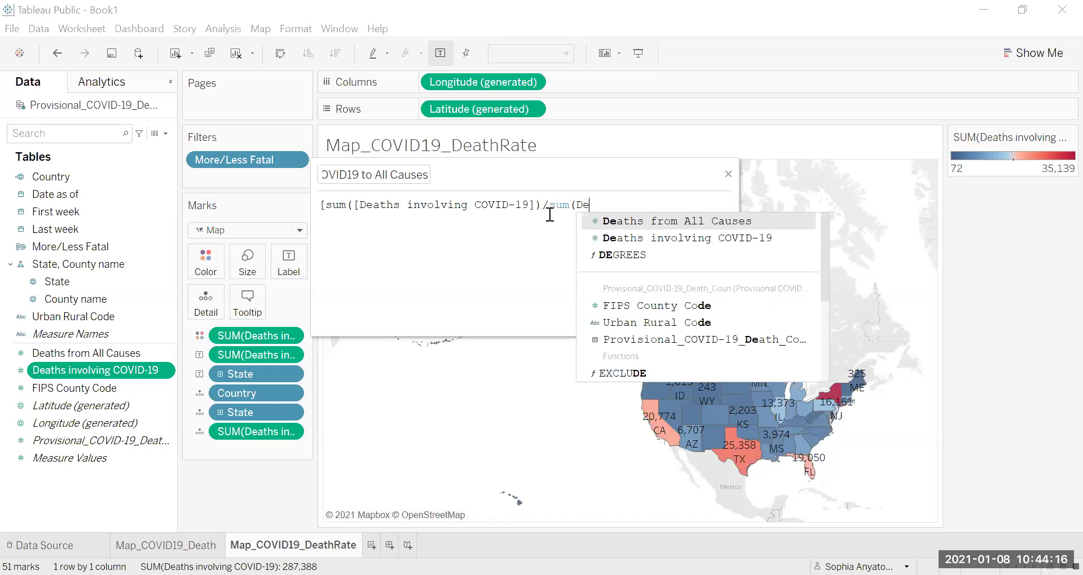
type("a")
left_click(712, 222)
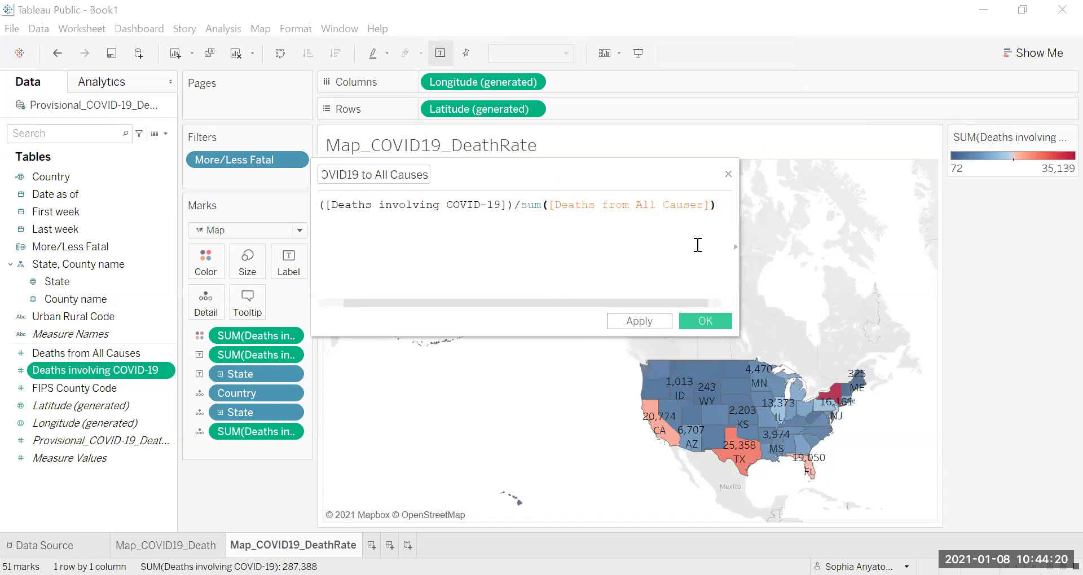
Delete the stray opening bracket before the first sum in the formula and save the calculated field
left_click_drag(457, 306, 395, 302)
left_click(545, 204)
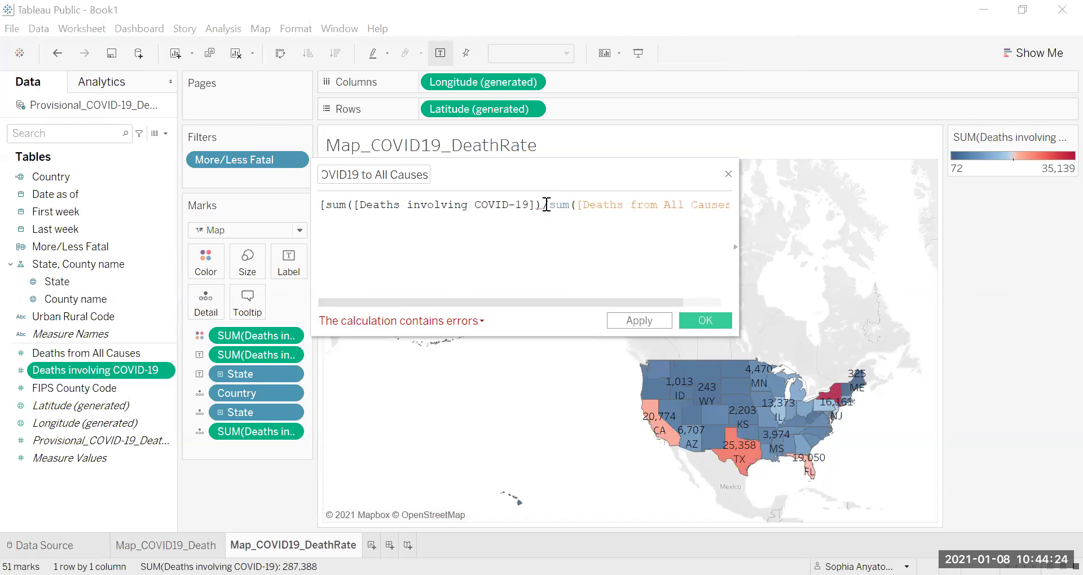
left_click(326, 206)
key("BackSpace")
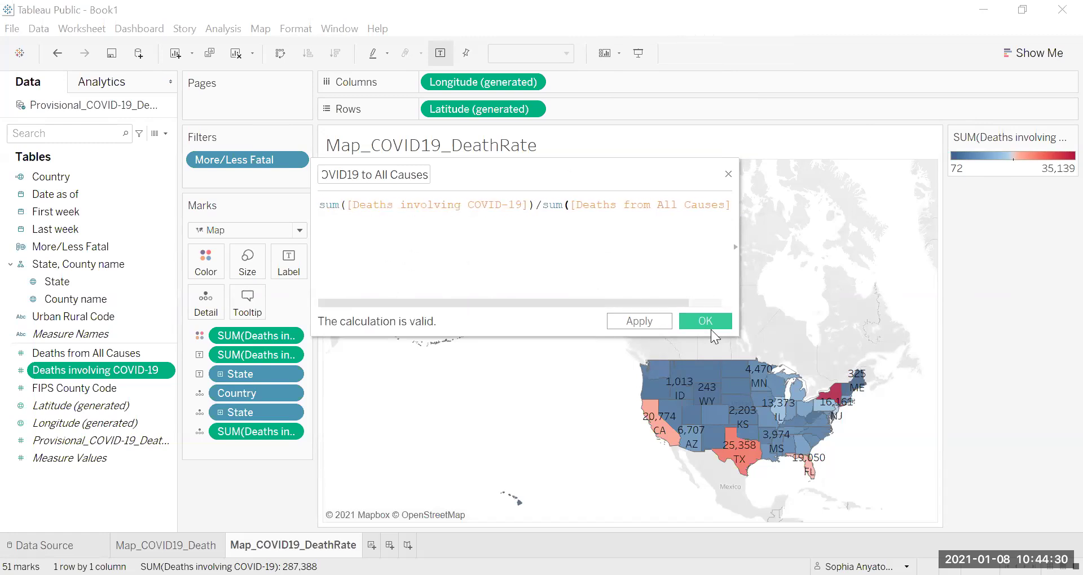
left_click(655, 321)
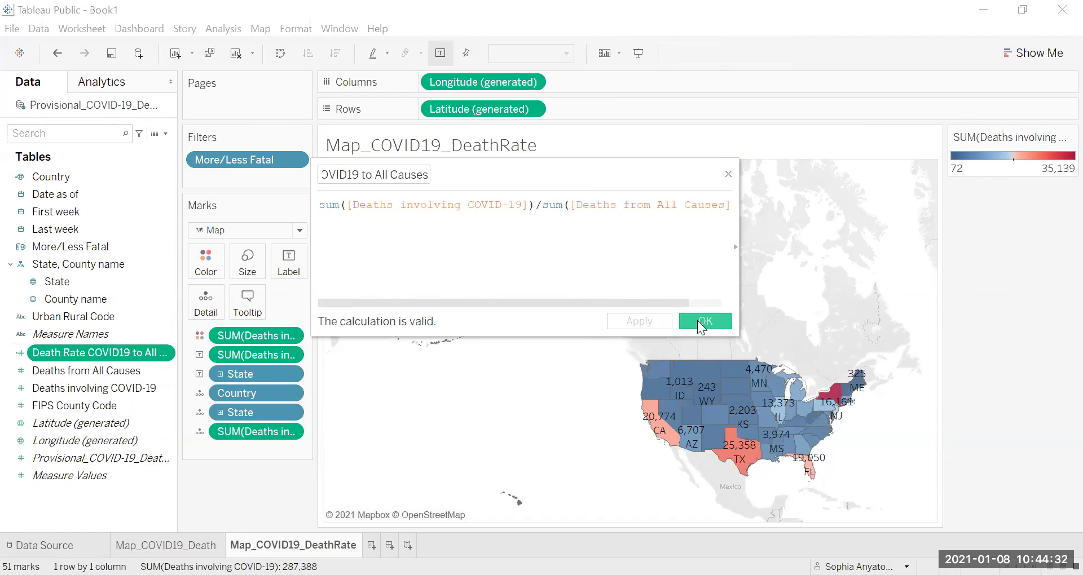
left_click(703, 321)
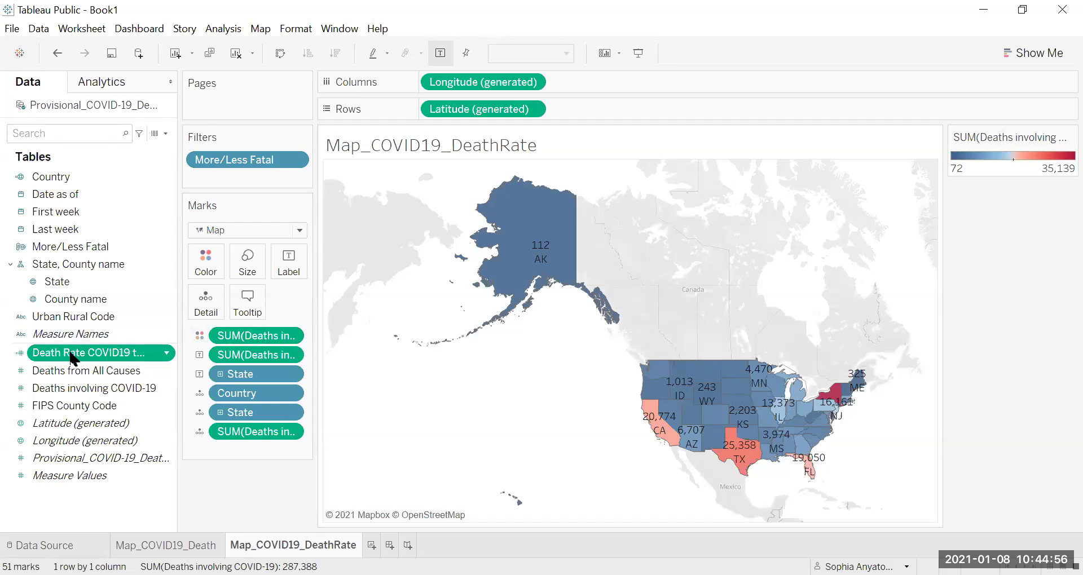
Colour the states by Death Rate COVID19 to All Causes and add the same field to the map labels
left_click_drag(70, 355, 205, 260)
left_click_drag(119, 353, 290, 259)
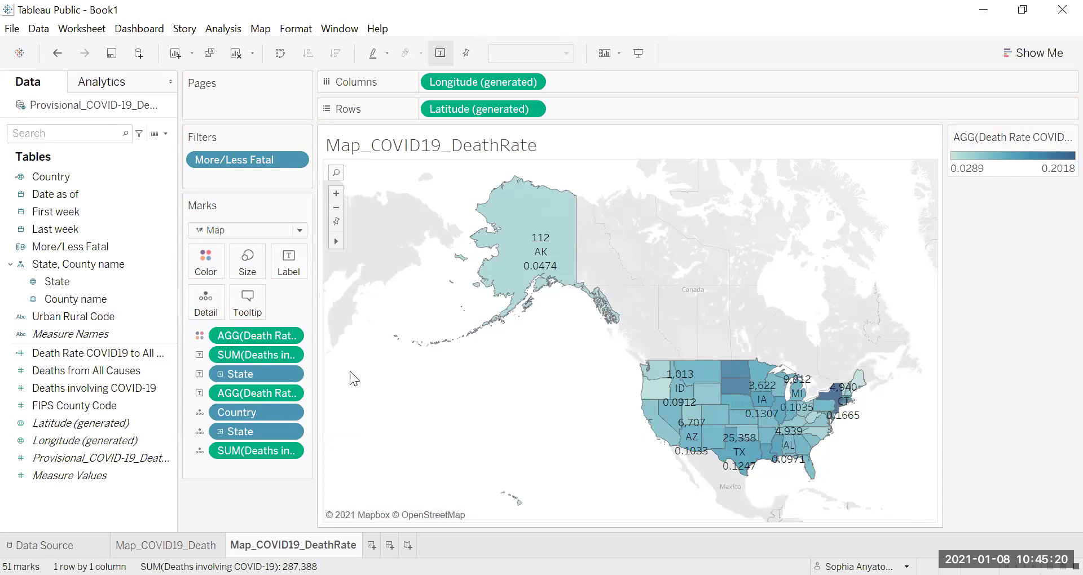
Duplicate the Map_COVID19_DeathRate sheet as a crosstab and rename the new sheet as Table_COVID19
right_click(319, 546)
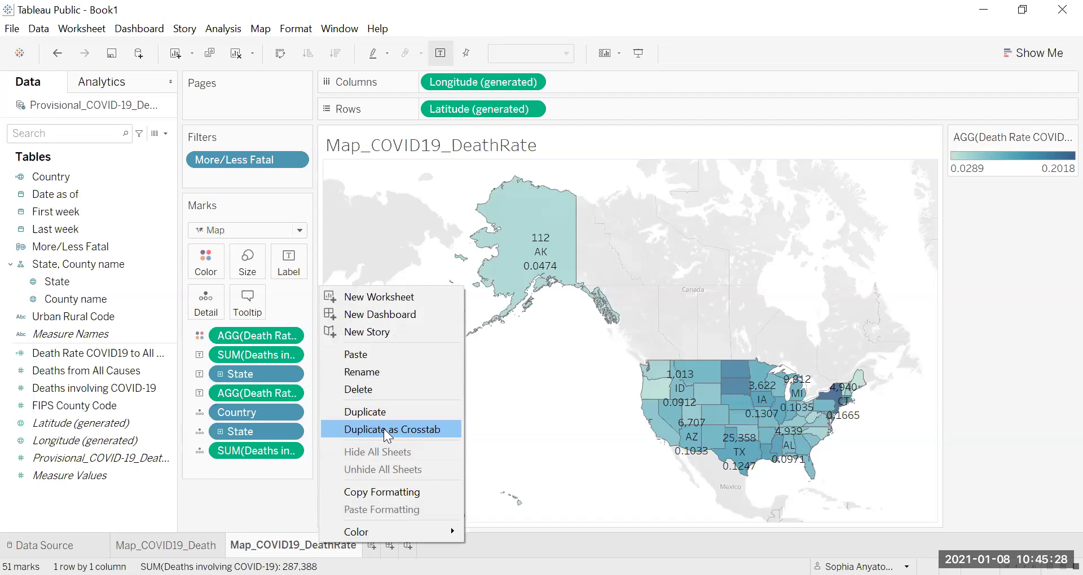
left_click(384, 428)
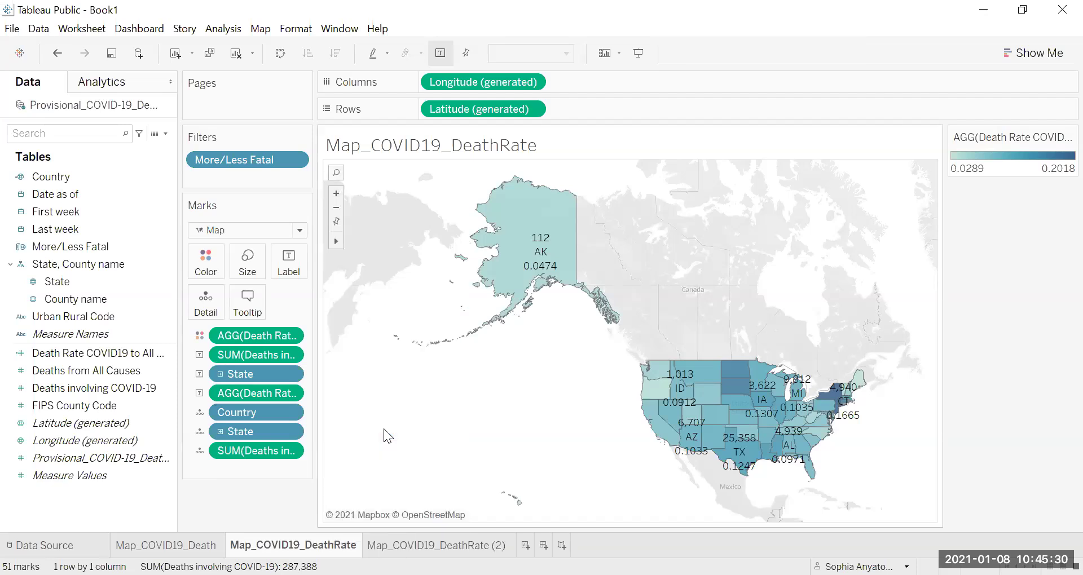
left_click(366, 528)
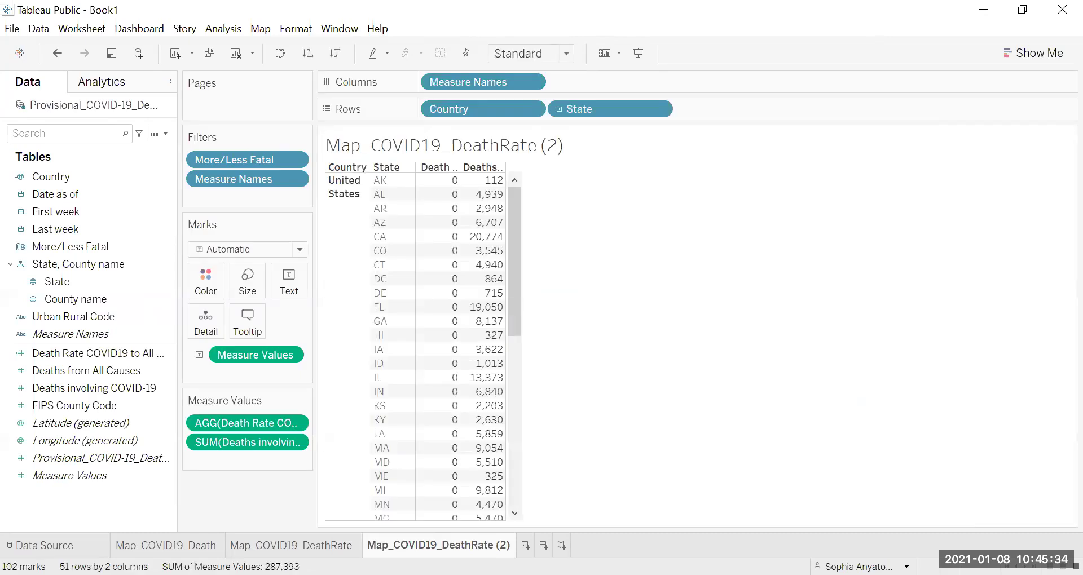
double_click(407, 545)
type("Table")
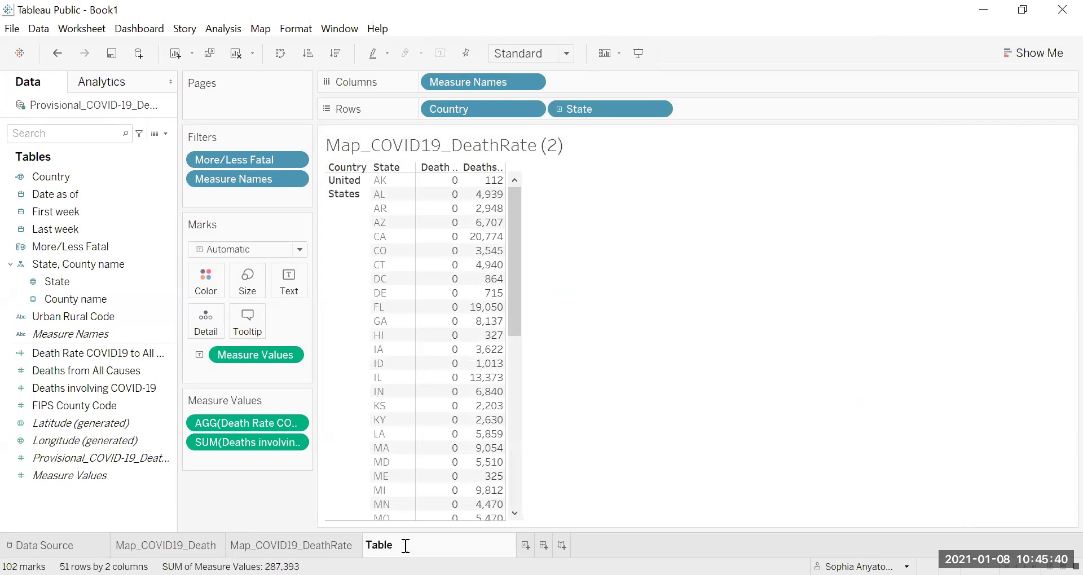
type("_Covid")
key("BackSpace")
key("BackSpace")
key("BackSpace")
type("OVID19")
left_click(611, 474)
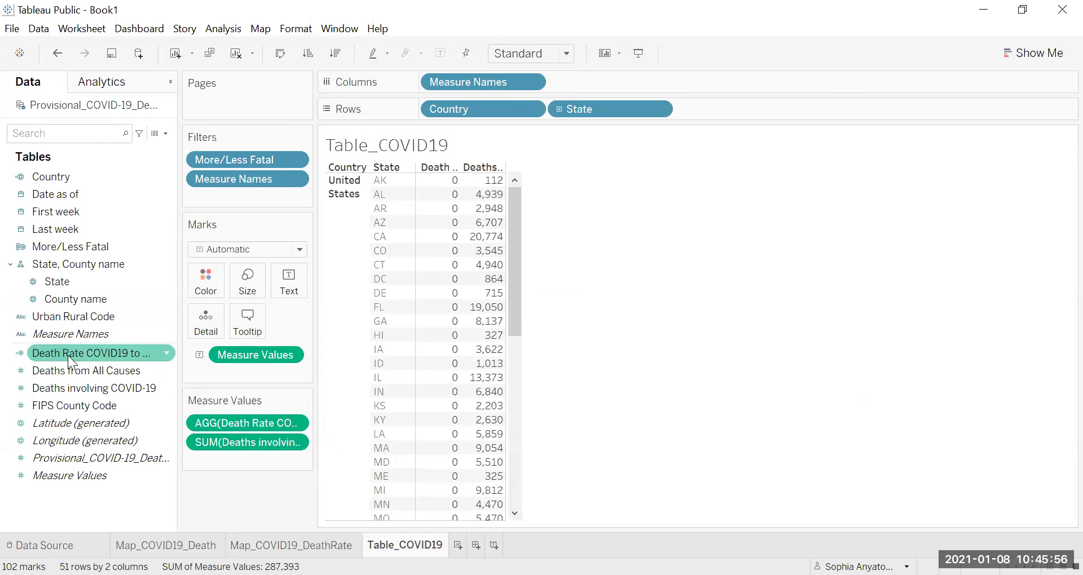
Add Deaths involving COVID-19, Deaths from All Causes and Death Rate COVID19 to All Causes to the table's columns
left_click_drag(70, 391, 597, 88)
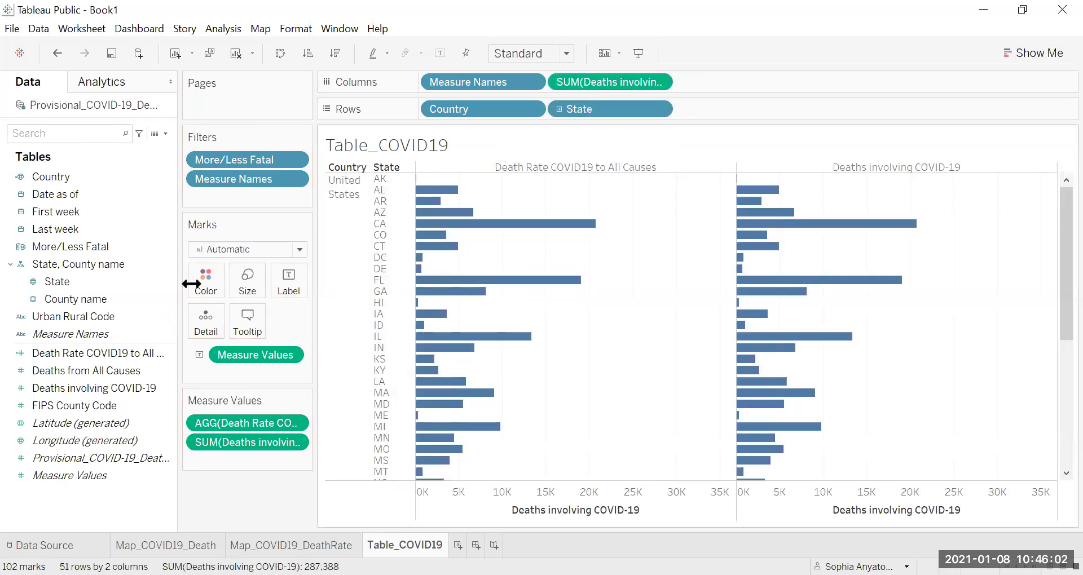
left_click_drag(62, 374, 731, 84)
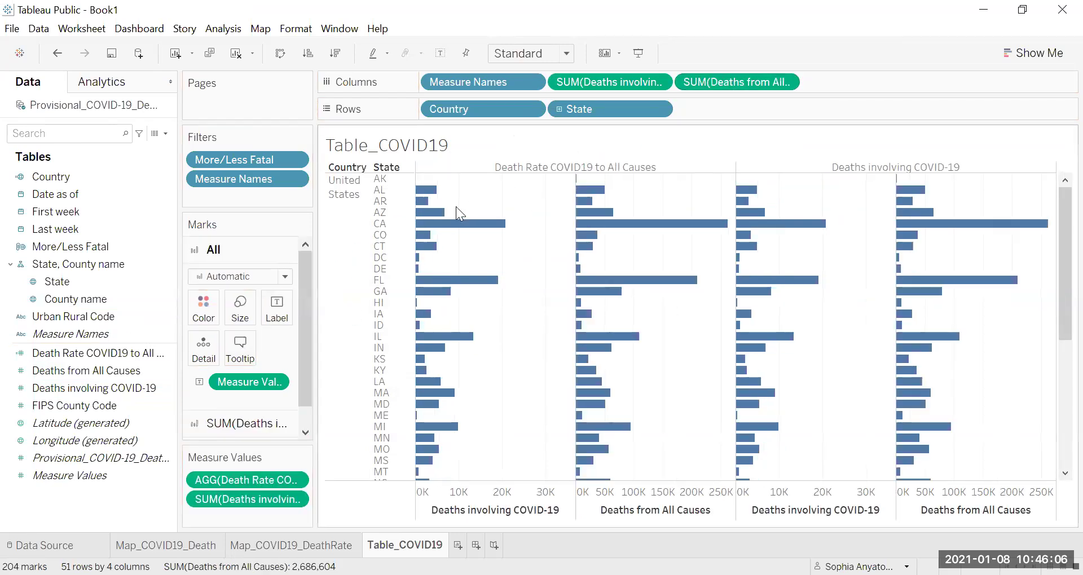
left_click_drag(70, 354, 849, 84)
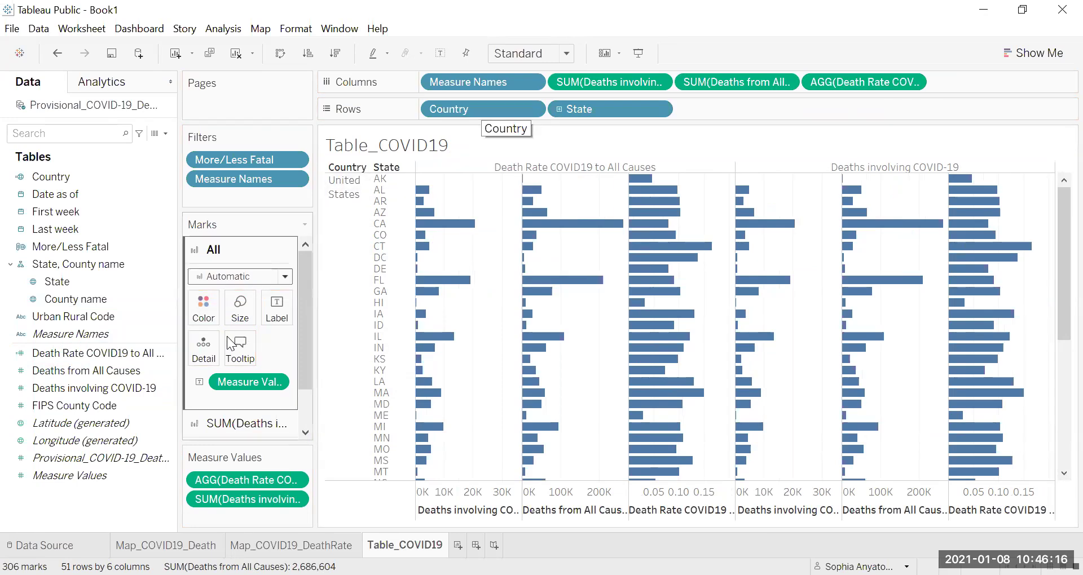
Try adding County name to the table's rows and removing Measure Names from the columns and Country and State from the rows
left_click_drag(80, 294, 751, 106)
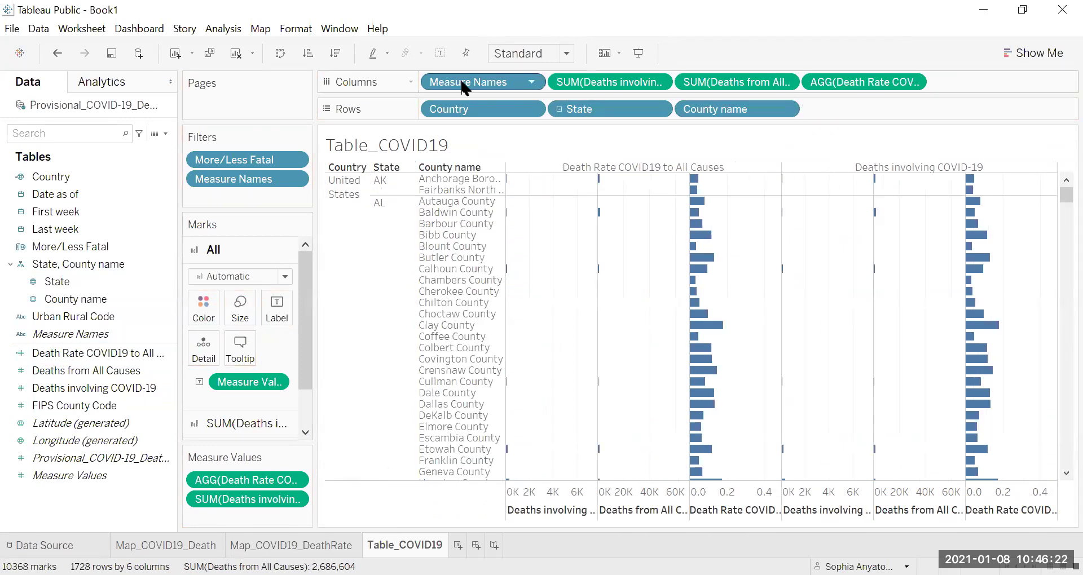
left_click_drag(462, 84, 341, 84)
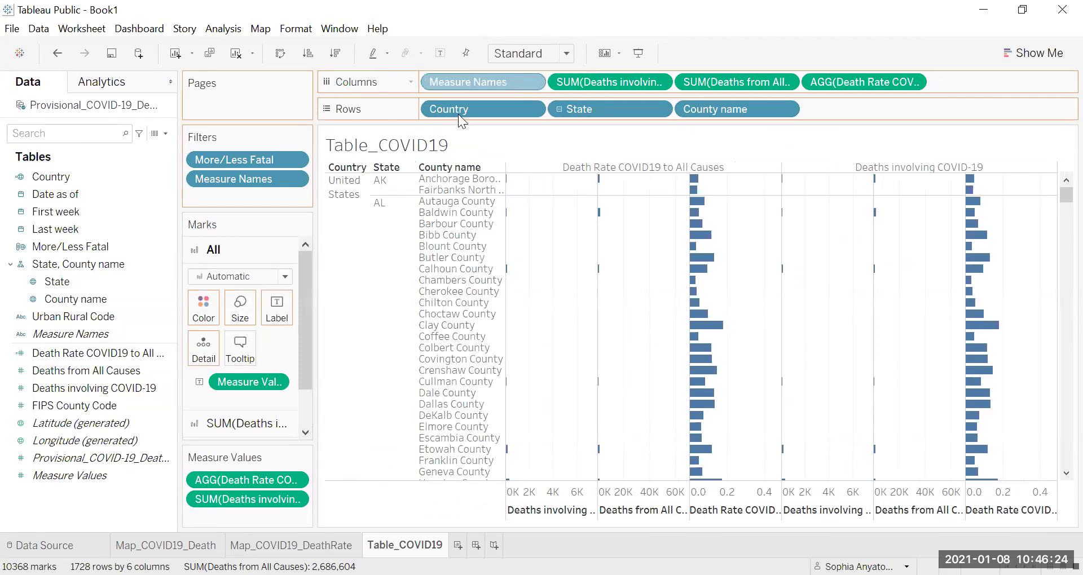
left_click_drag(459, 111, 368, 130)
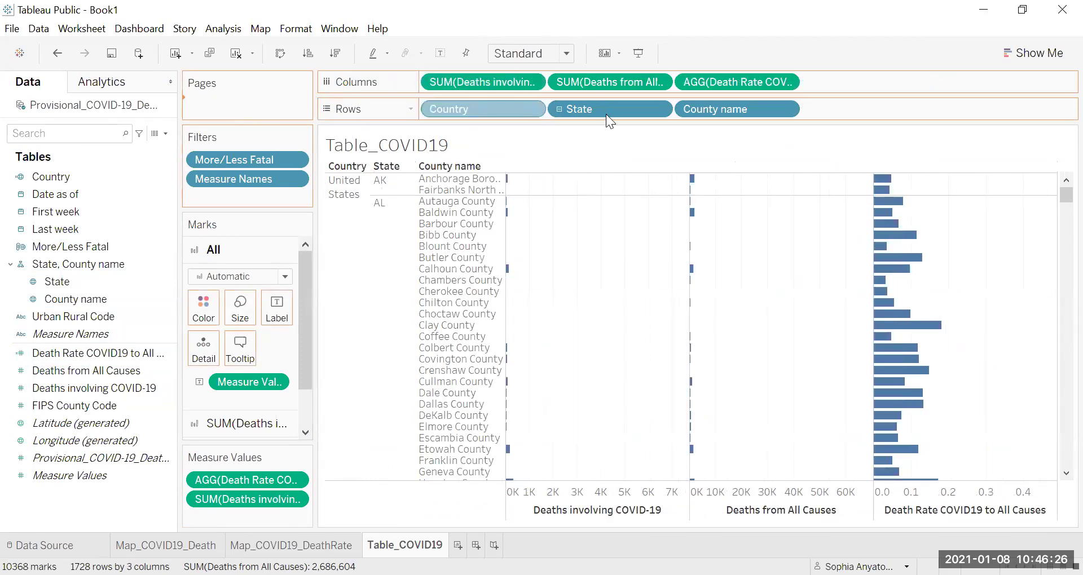
left_click_drag(507, 105, 90, 158)
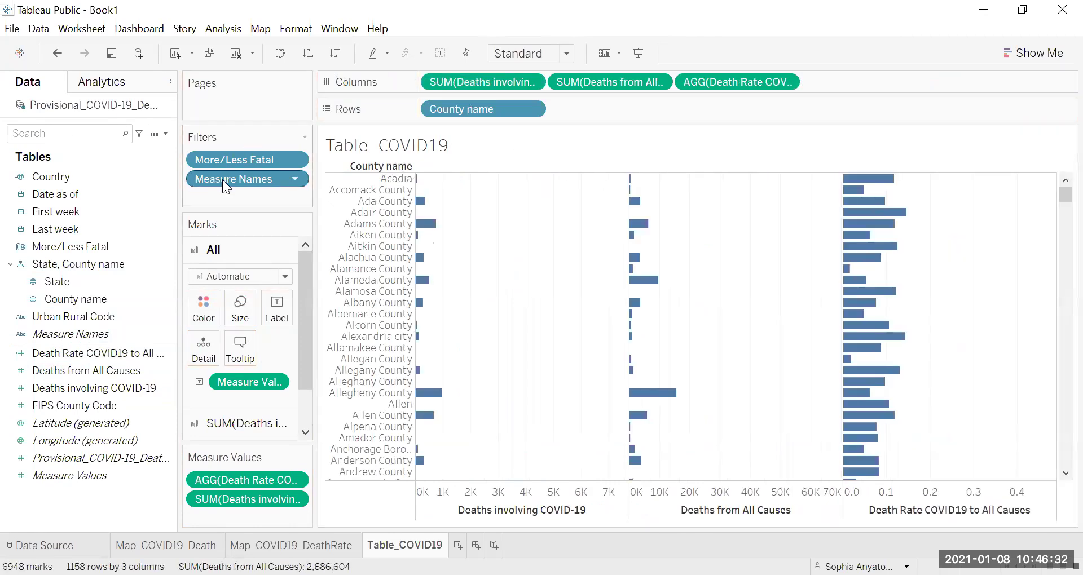
left_click(295, 179)
left_click(380, 271)
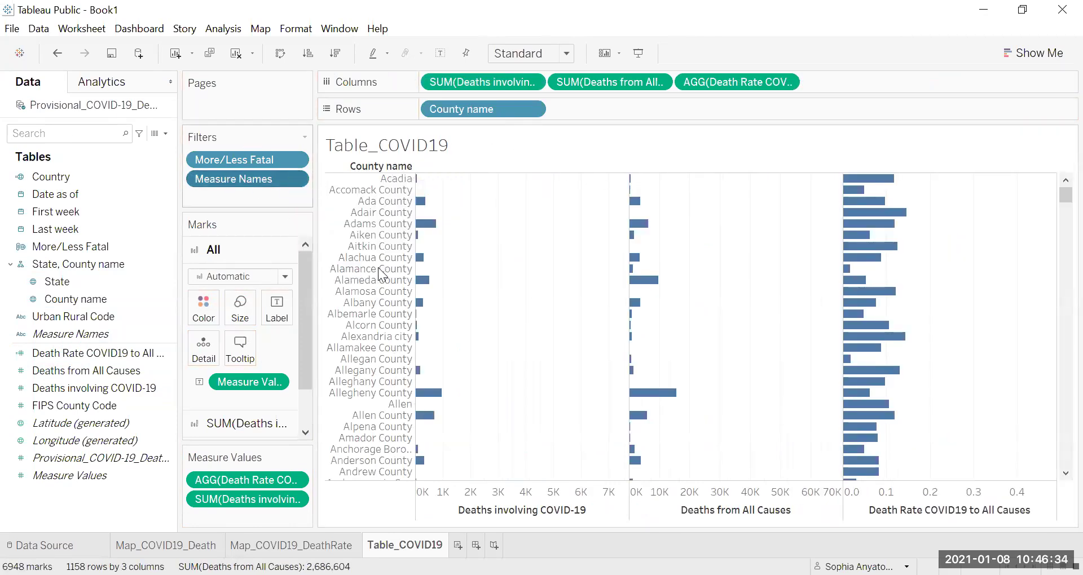
left_click_drag(70, 334, 279, 327)
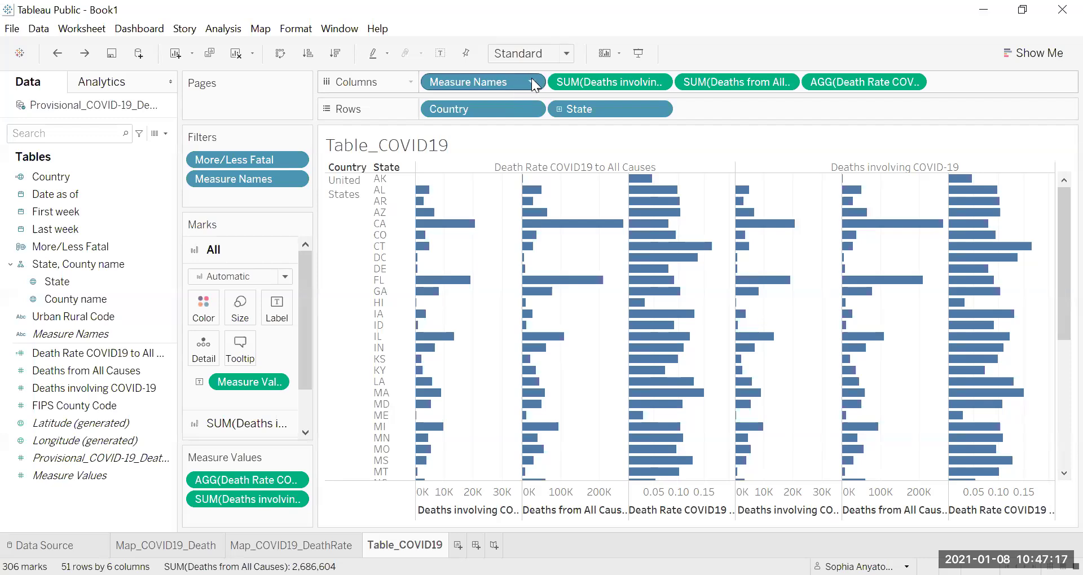
Remove Measure Names from the columns and Country from the rows of the Table_COVID19 sheet
left_click(530, 81)
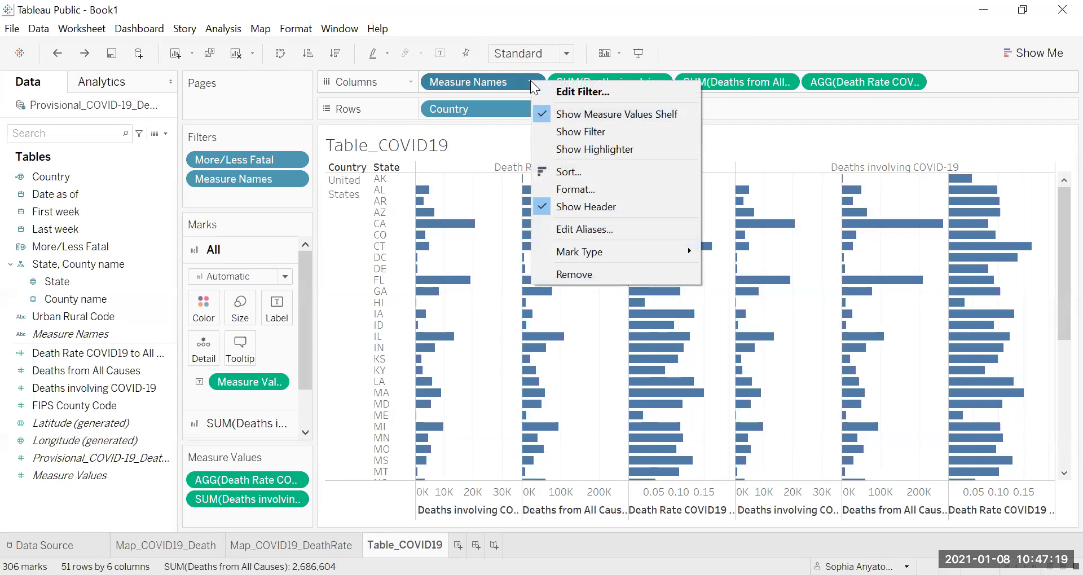
left_click(582, 276)
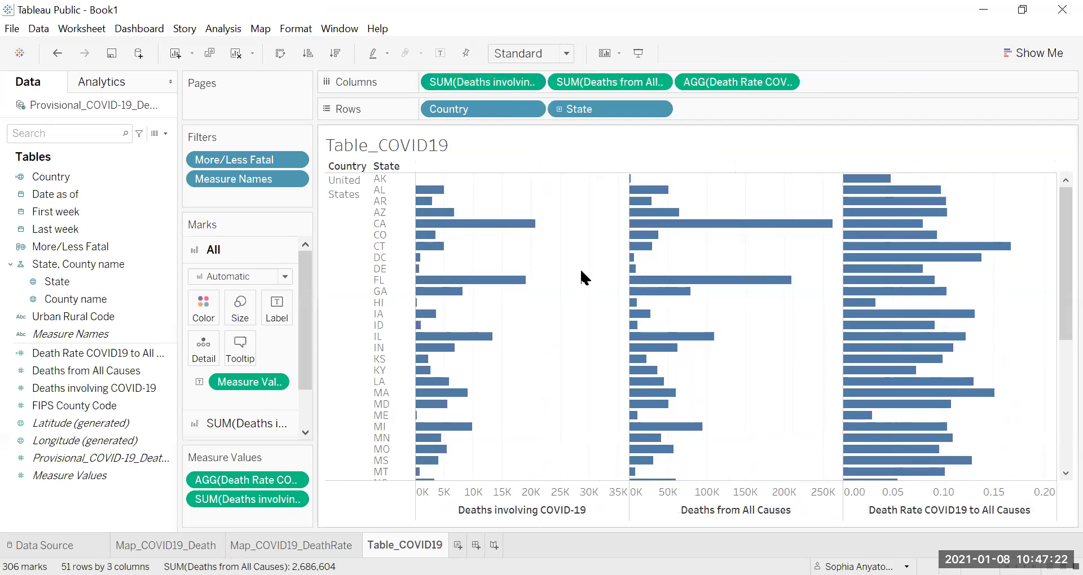
left_click(530, 108)
left_click(600, 380)
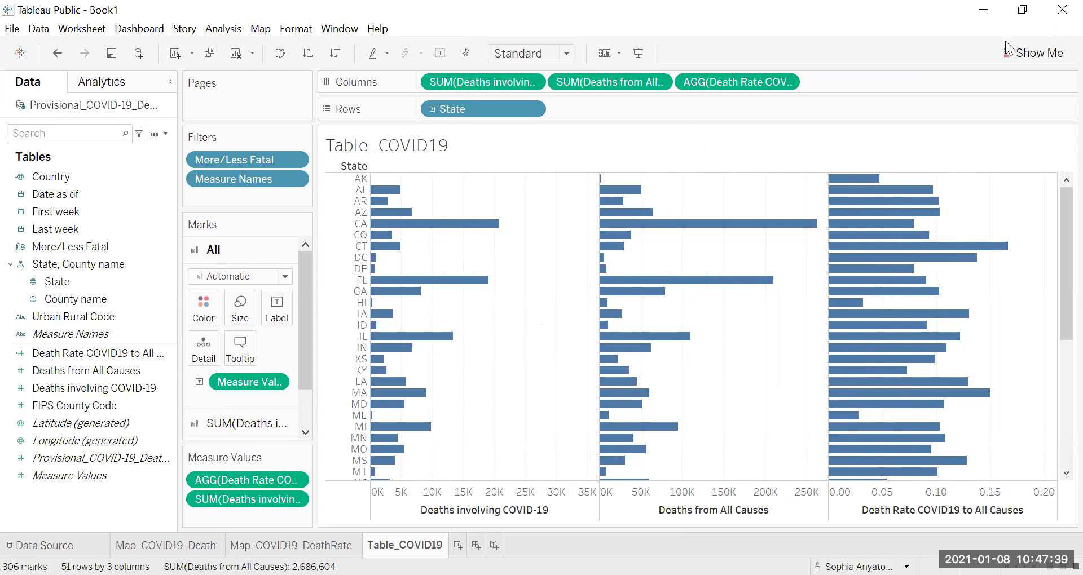
Convert the horizontal bar chart on the Table_COVID19 sheet to a text table
left_click(1028, 57)
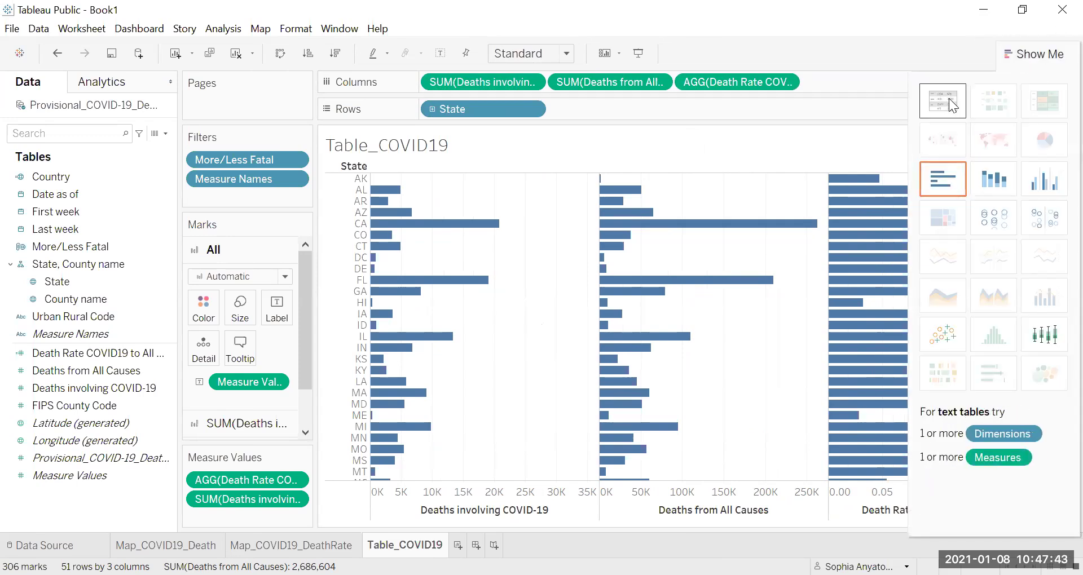
left_click(949, 98)
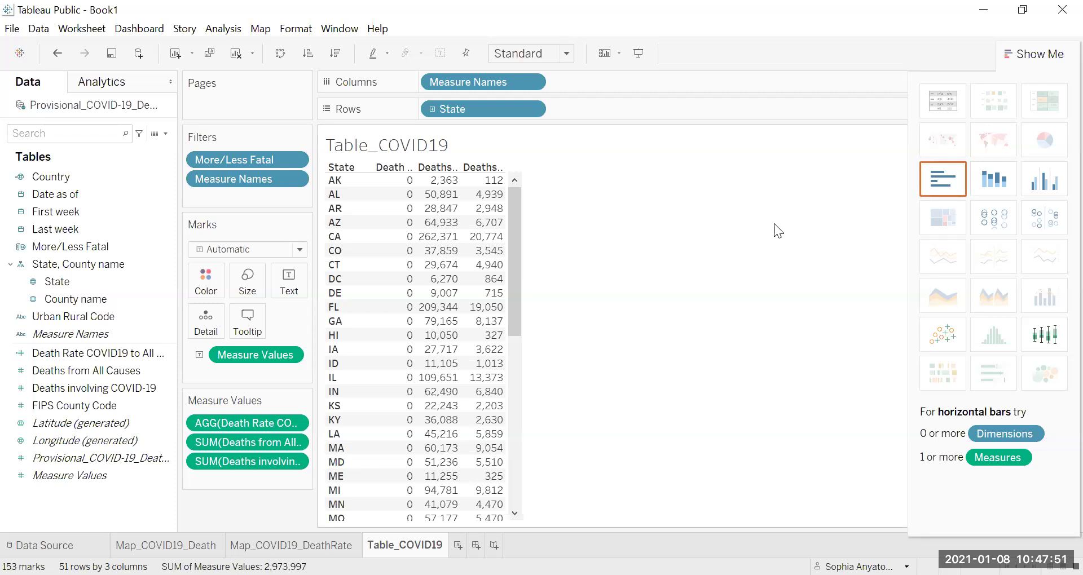
scroll(685, 299, "down", 1)
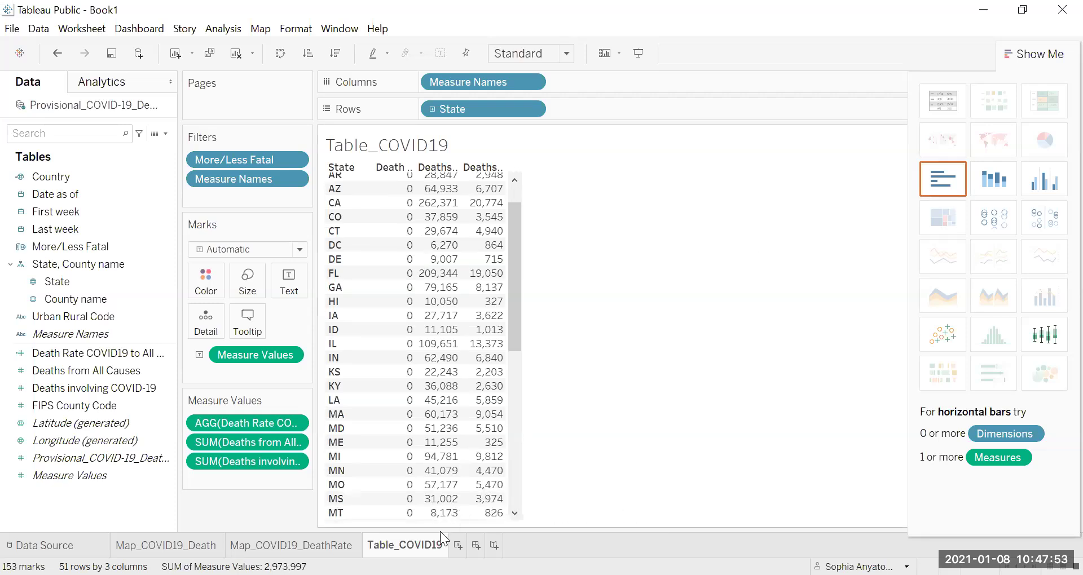
Add a new worksheet and name it Dual Charts_COVID19 Deaths
mouse_move(405, 545)
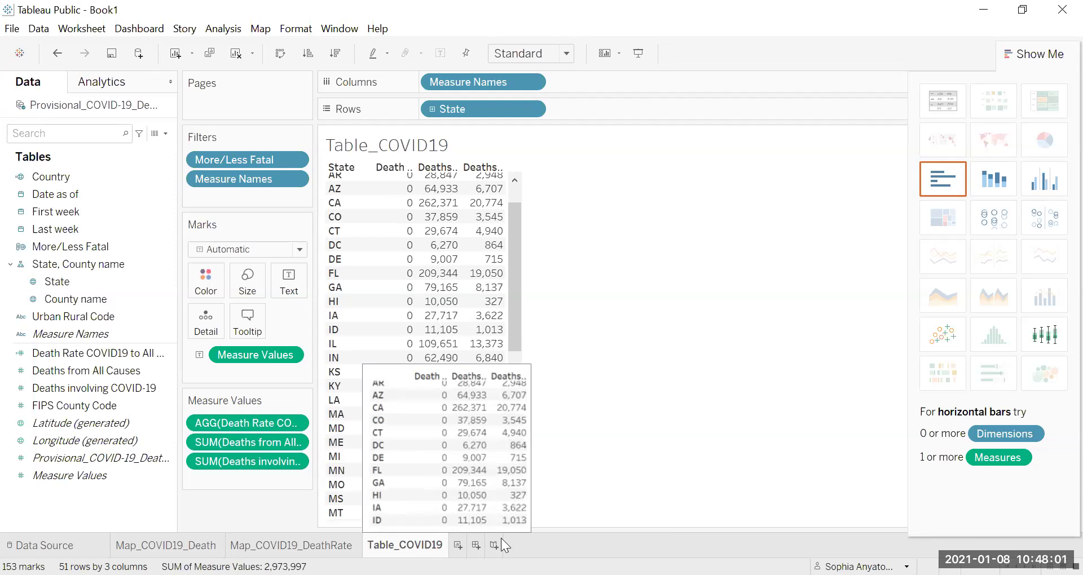
left_click(457, 545)
double_click(471, 545)
type("ua")
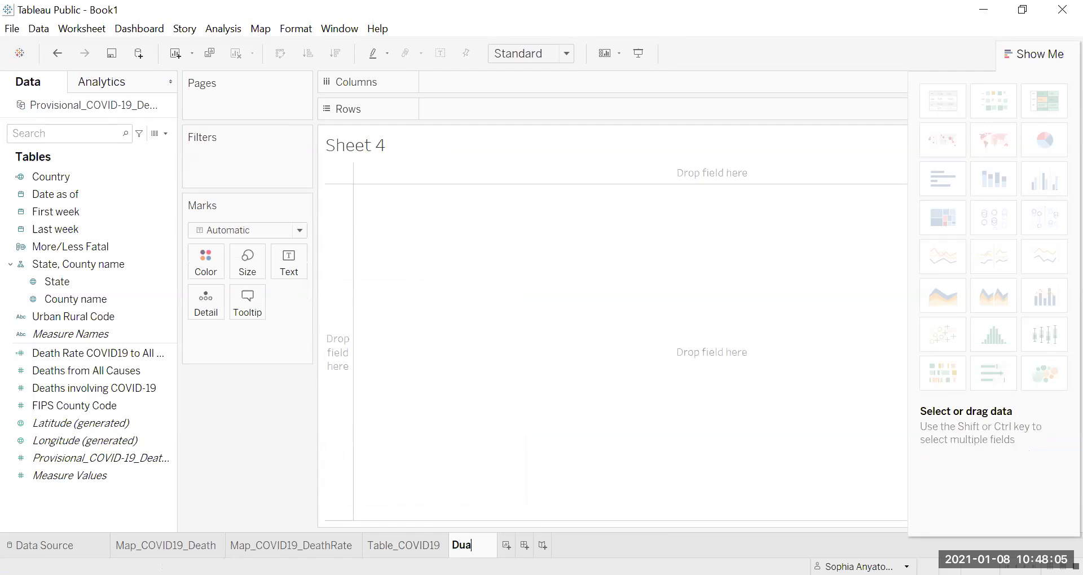
type("l Charts")
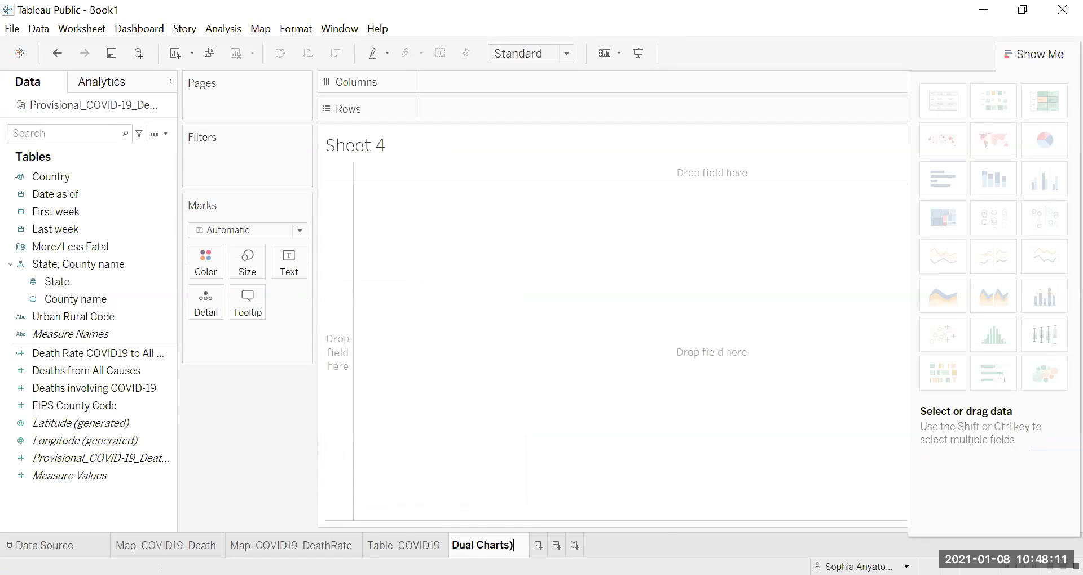
type("_COVI")
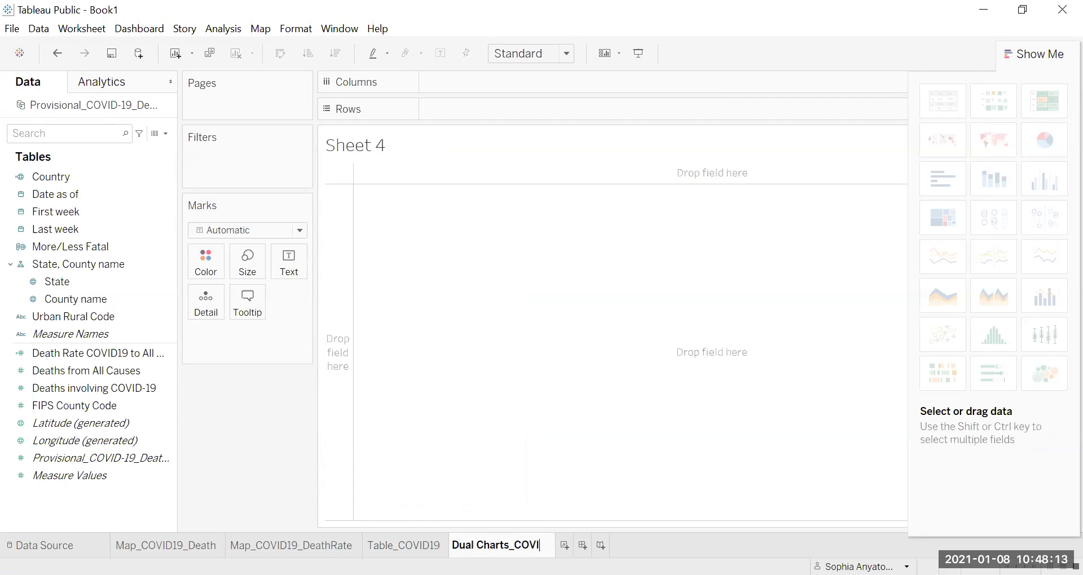
type("D19 Deaths")
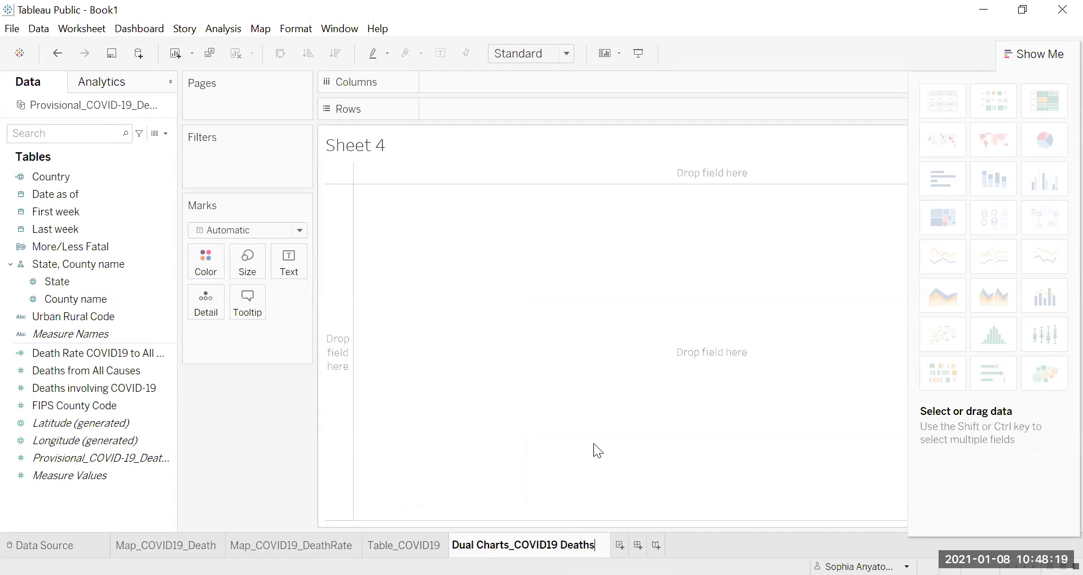
left_click(585, 423)
Chart Deaths involving COVID-19 and Death Rate COVID19 to All Causes in the columns, with State in the rows
left_click(95, 371)
left_click(97, 388)
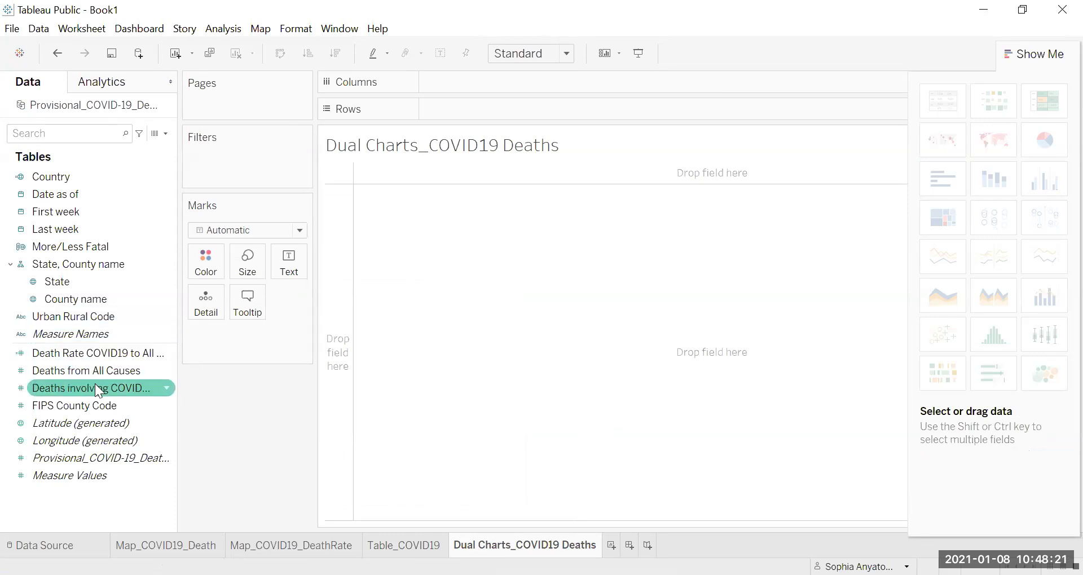
left_click_drag(100, 392, 527, 81)
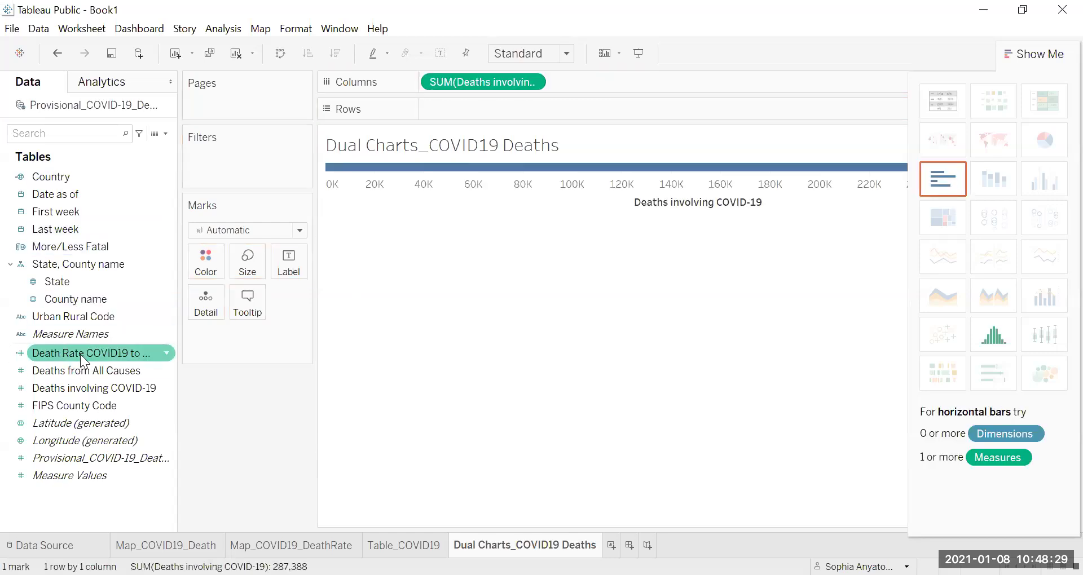
left_click_drag(84, 357, 624, 90)
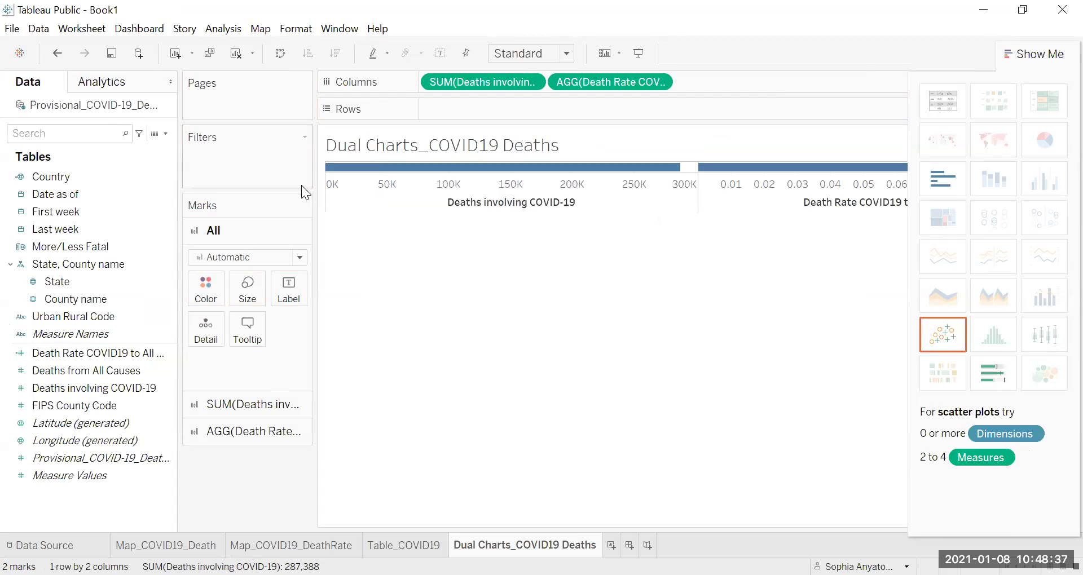
left_click_drag(63, 282, 493, 112)
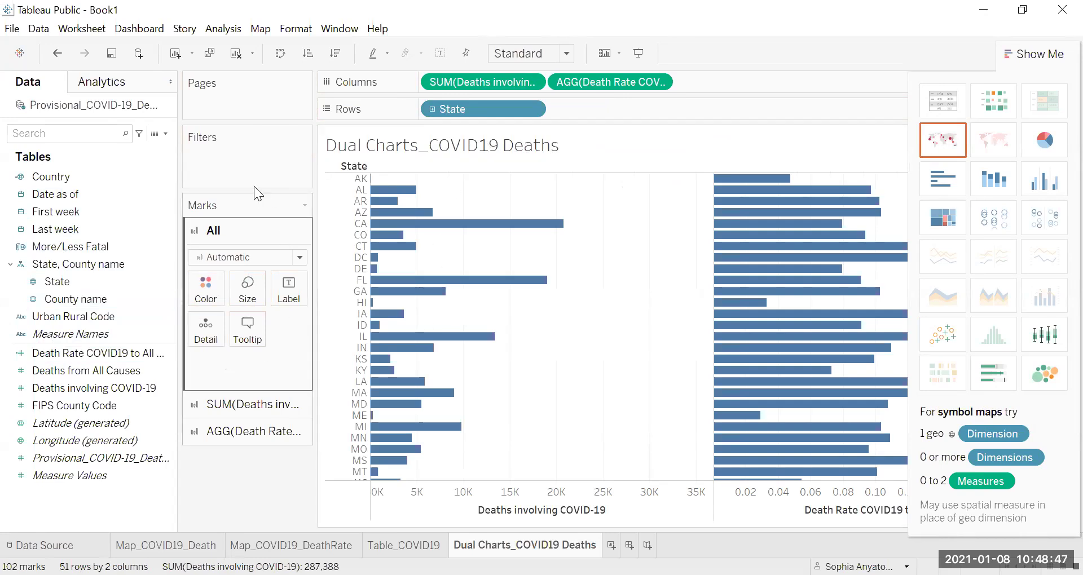
Set the Deaths involving COVID-19 marks to Bar and label them with Deaths involving COVID-19
left_click(258, 405)
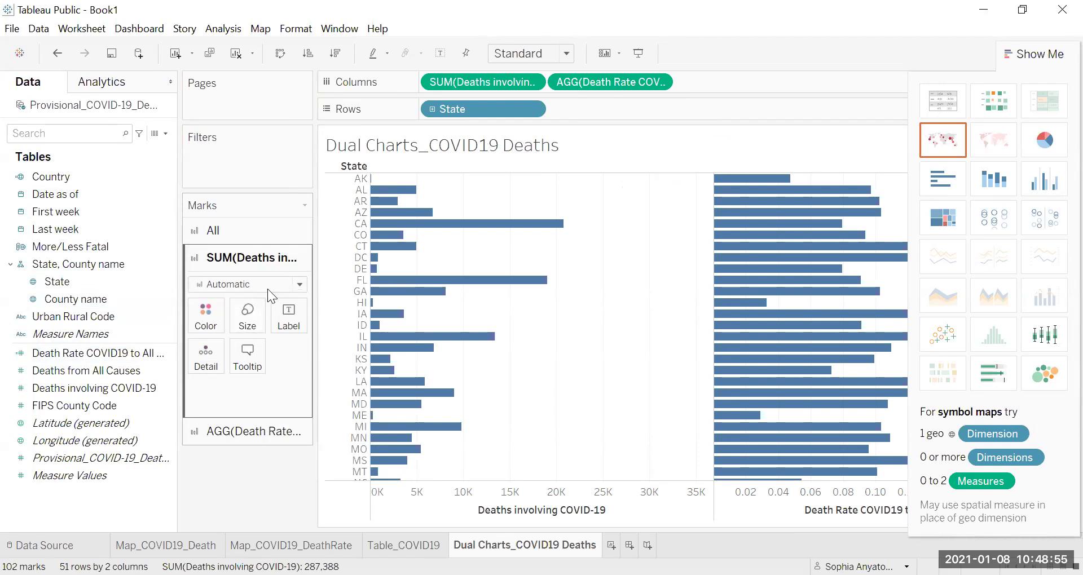
left_click(299, 286)
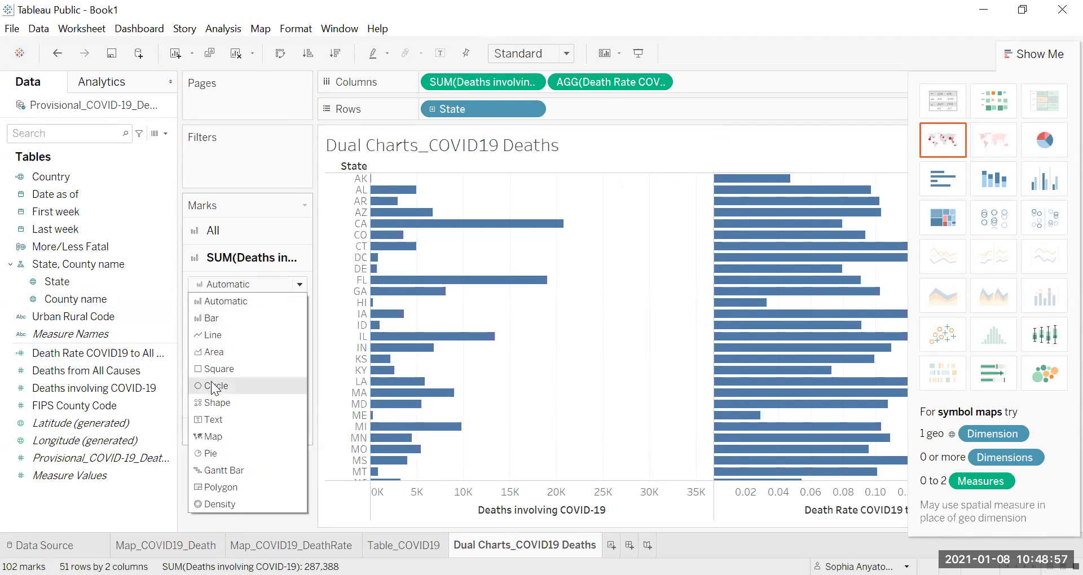
left_click(217, 319)
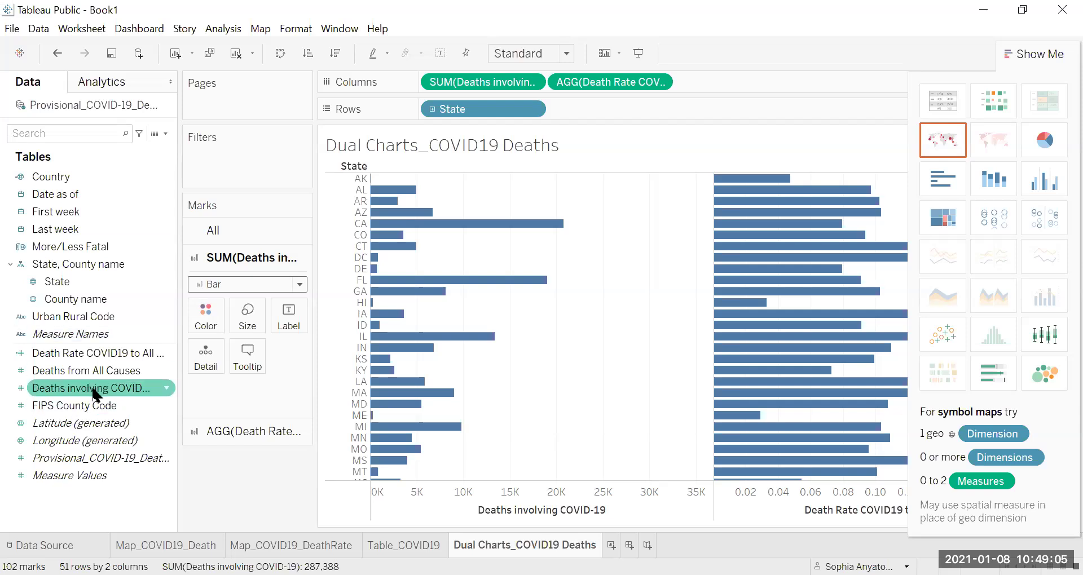
left_click_drag(92, 388, 289, 324)
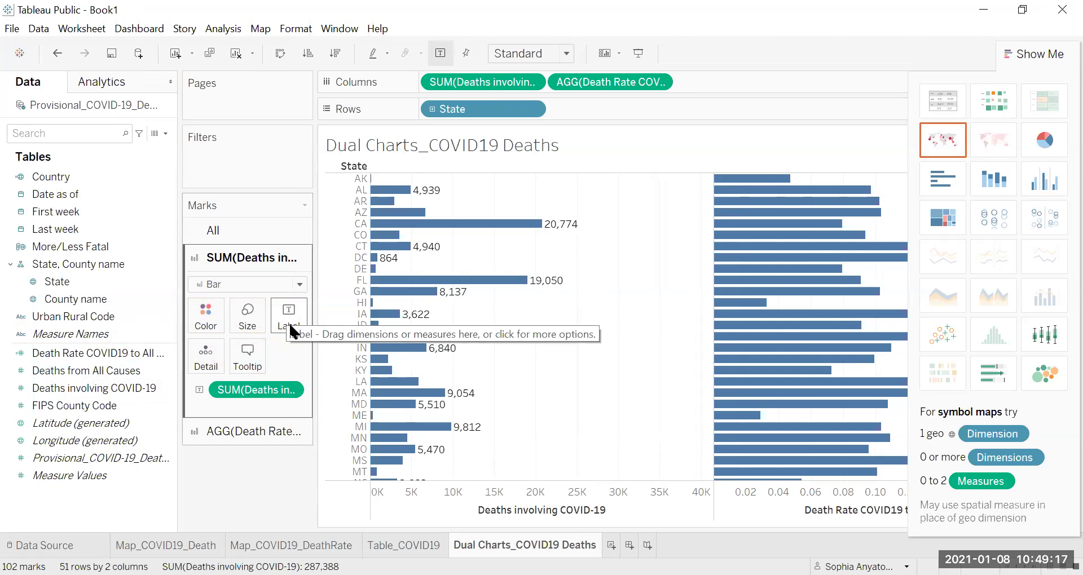
Set the death rate marks to filled circle shapes and label them with Death Rate COVID19 to All Causes
left_click(236, 435)
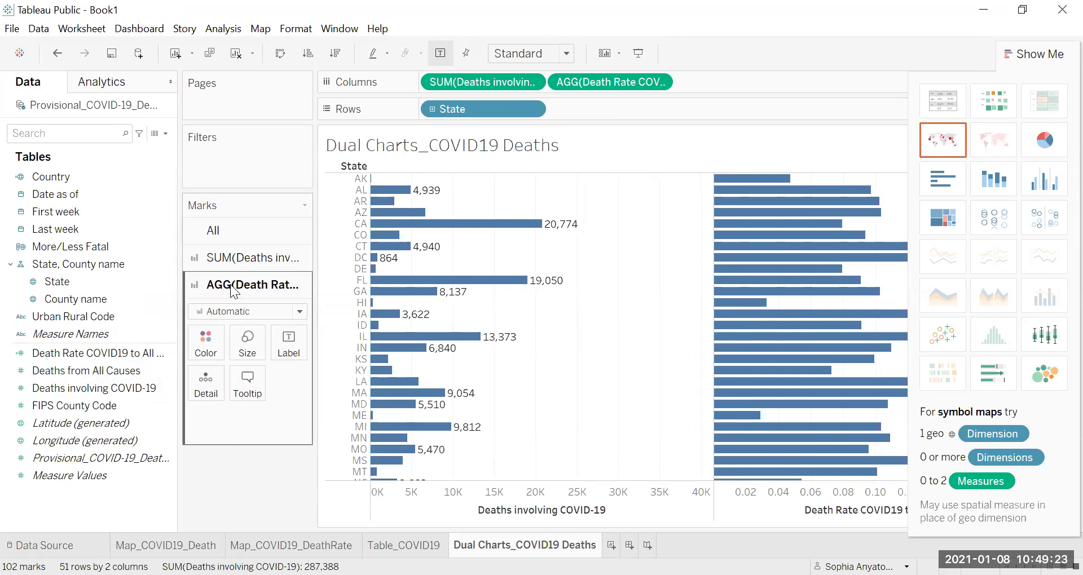
left_click(297, 311)
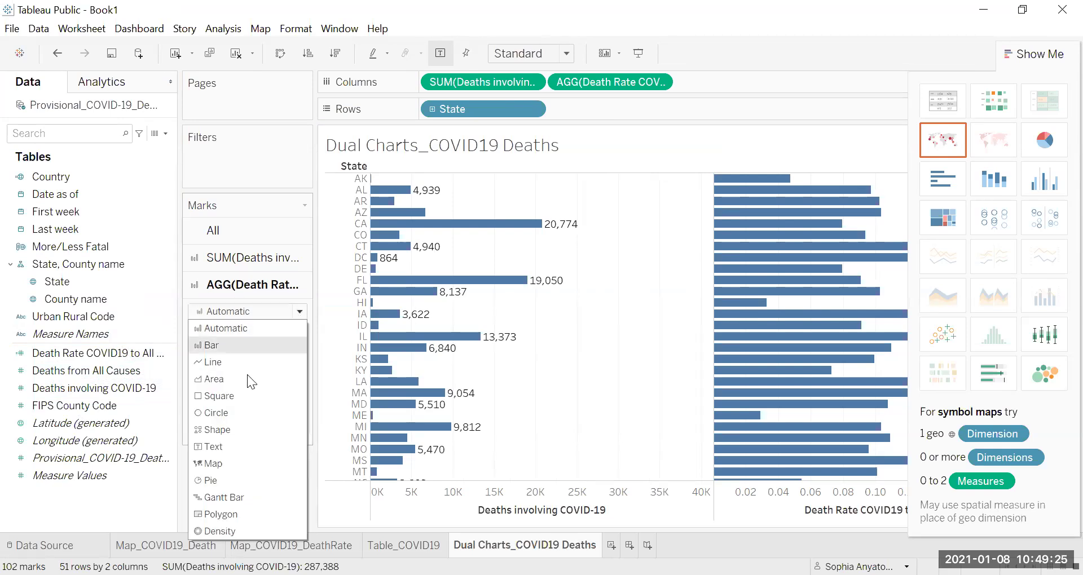
left_click(225, 430)
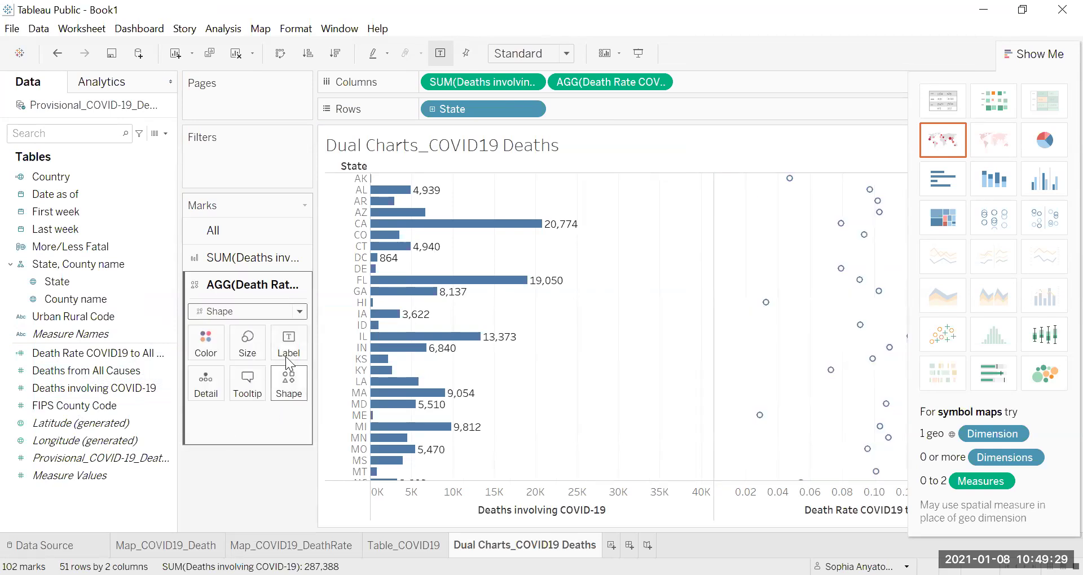
left_click(288, 387)
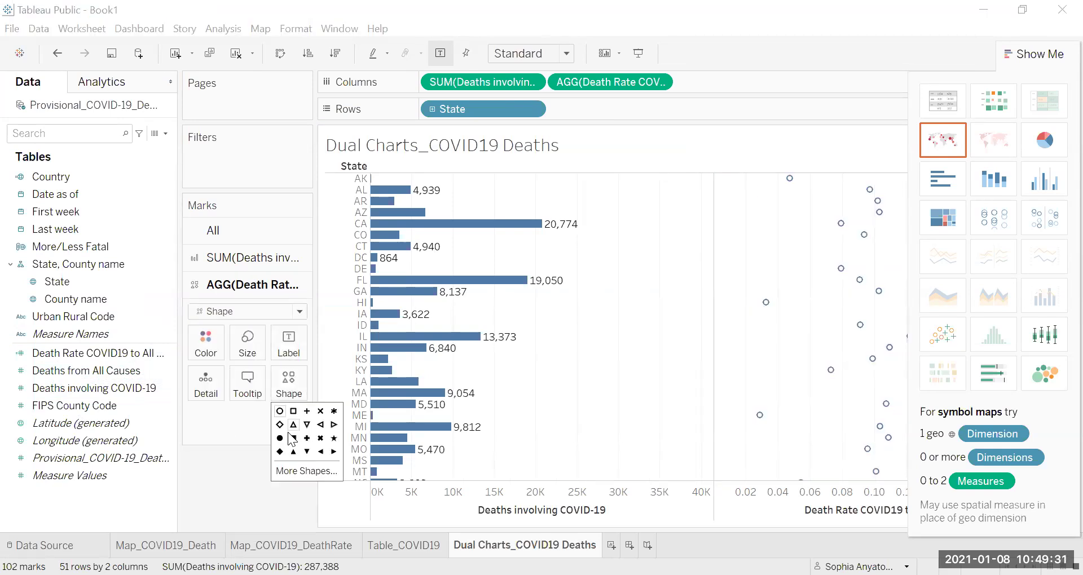
left_click(280, 438)
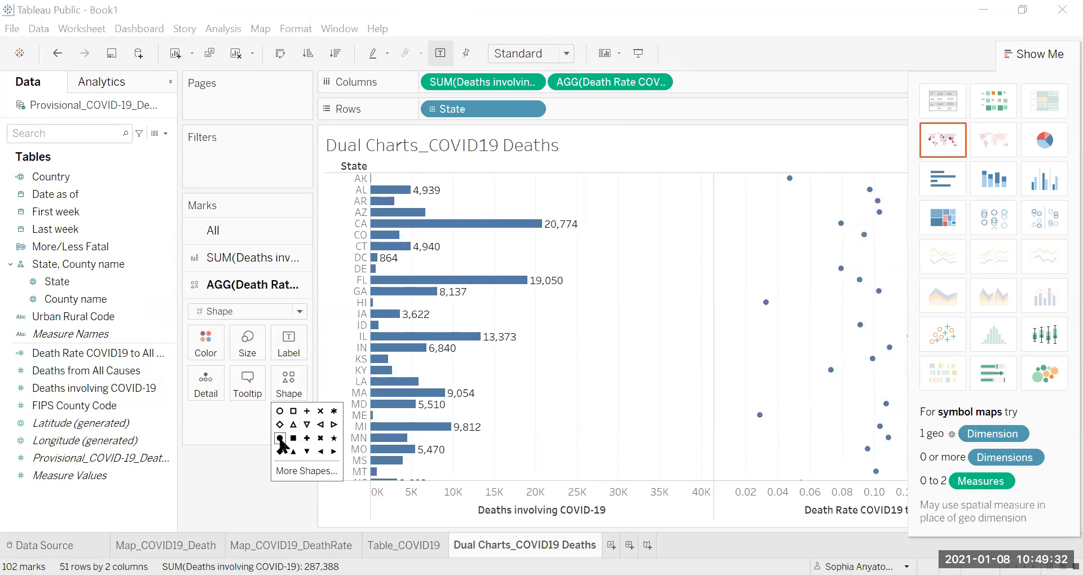
left_click(233, 422)
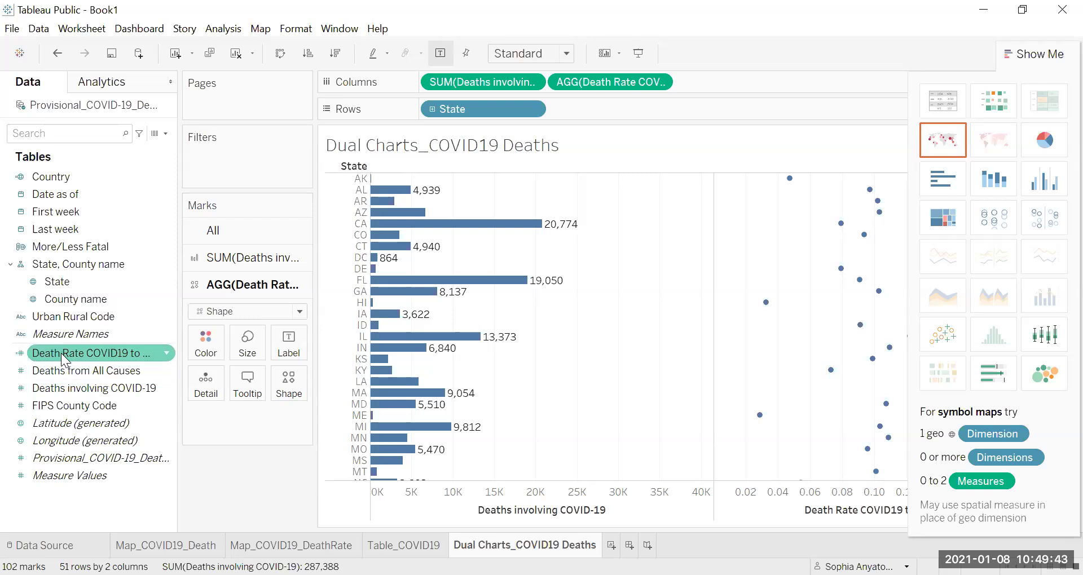
left_click_drag(62, 357, 286, 353)
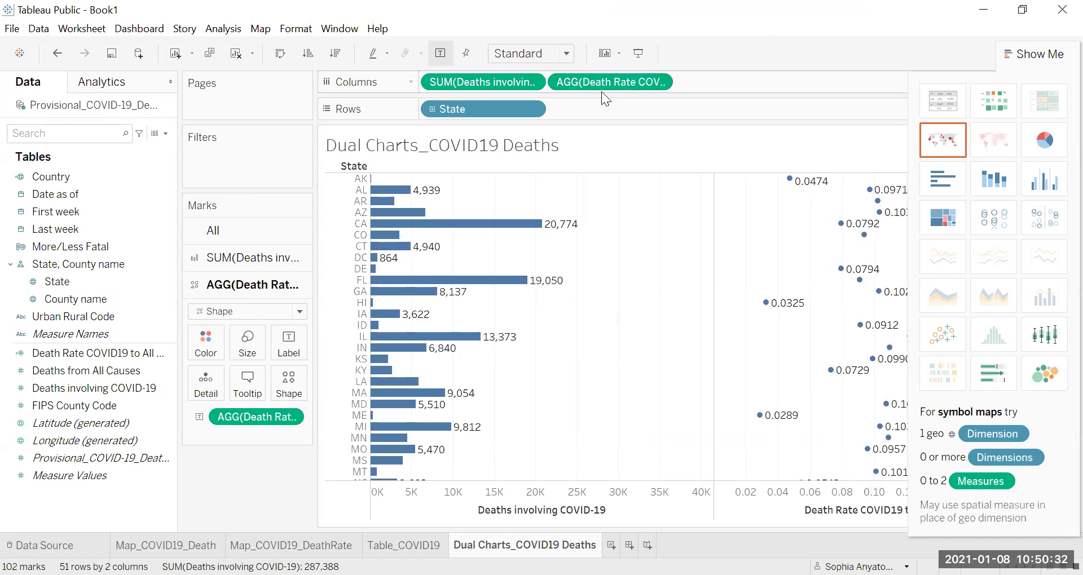
Try to combine Death Rate COVID19 to All Causes with Deaths involving COVID-19 as a dual axis
left_click(658, 82)
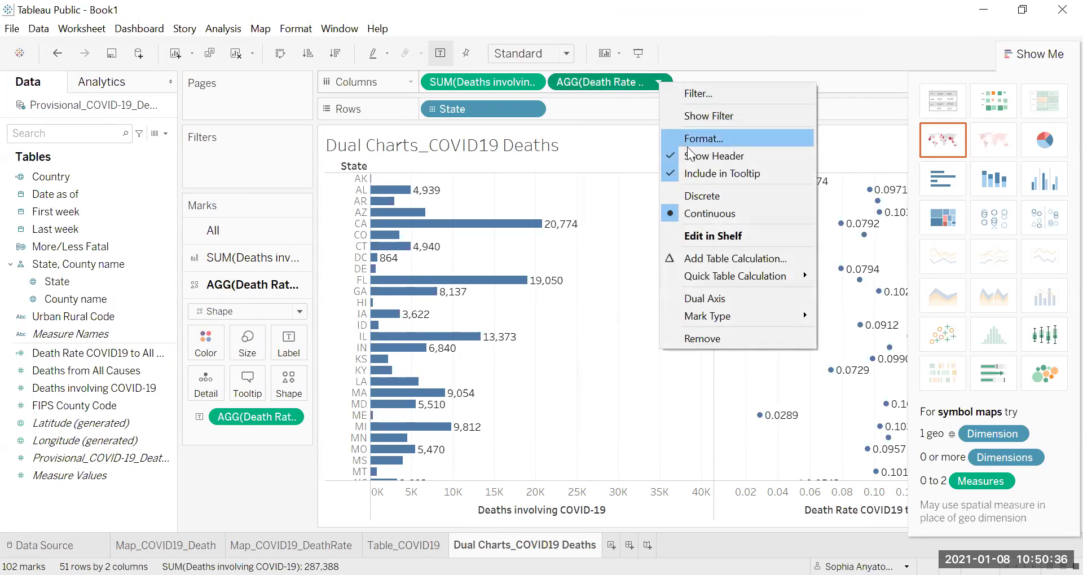
left_click(716, 299)
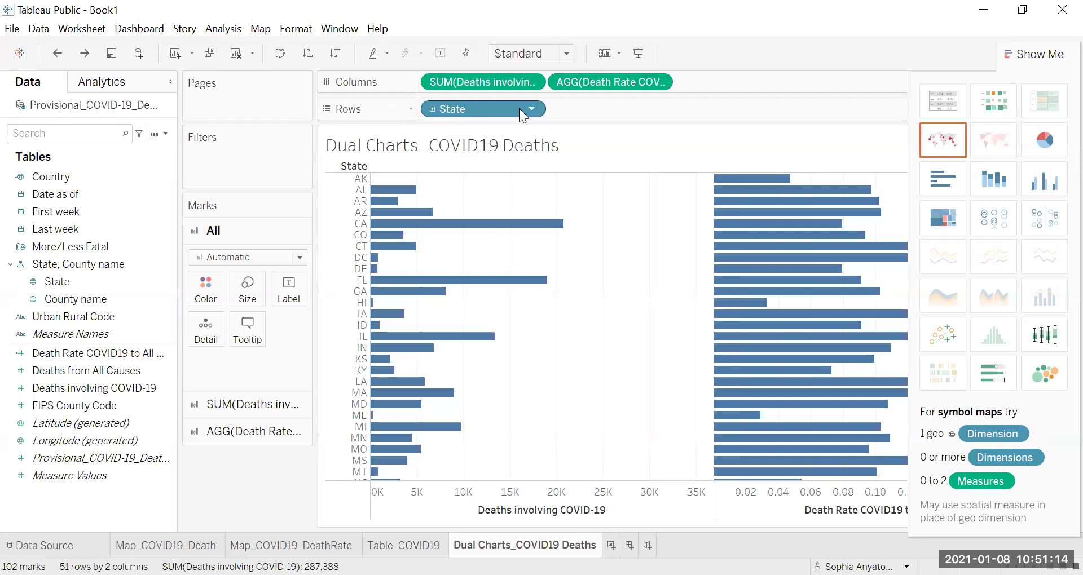
Combine Death Rate COVID19 to All Causes with Deaths involving COVID-19 as a dual axis
left_click(657, 82)
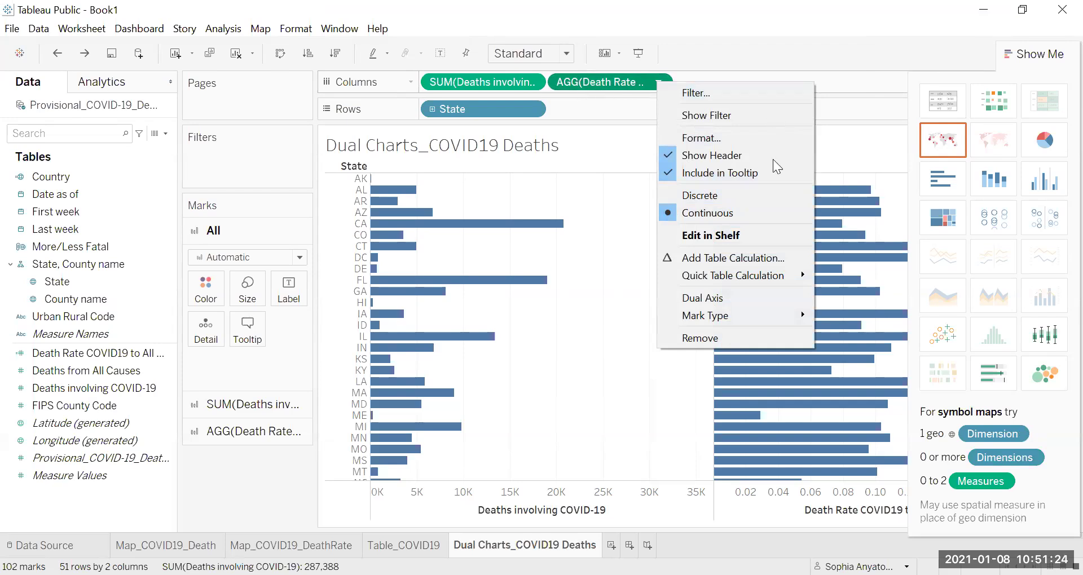
left_click(754, 300)
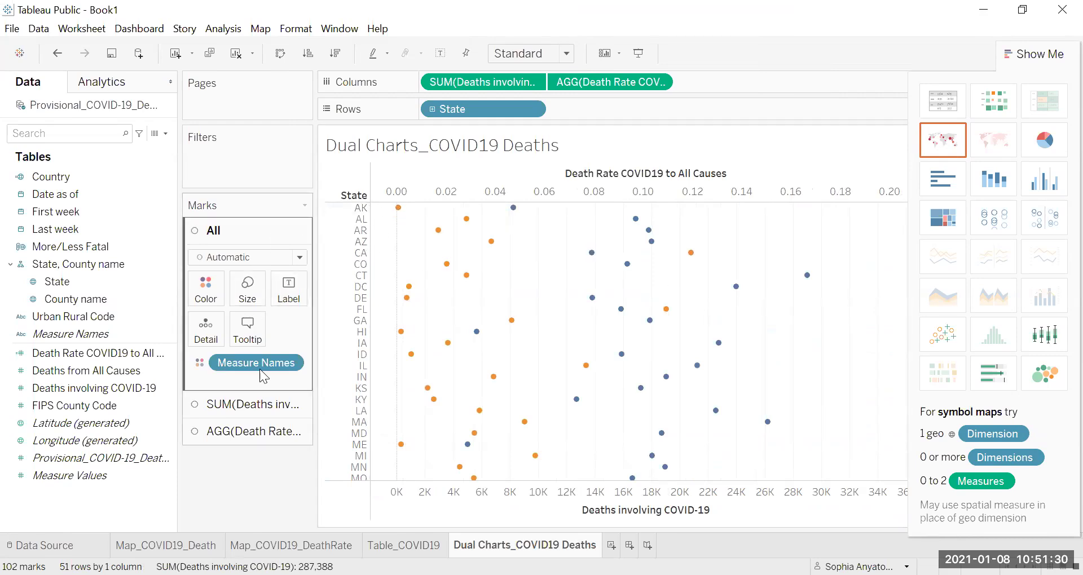
Set the Deaths involving COVID-19 marks of the dual-axis chart to Bar and label them with Deaths involving COVID-19
left_click(258, 405)
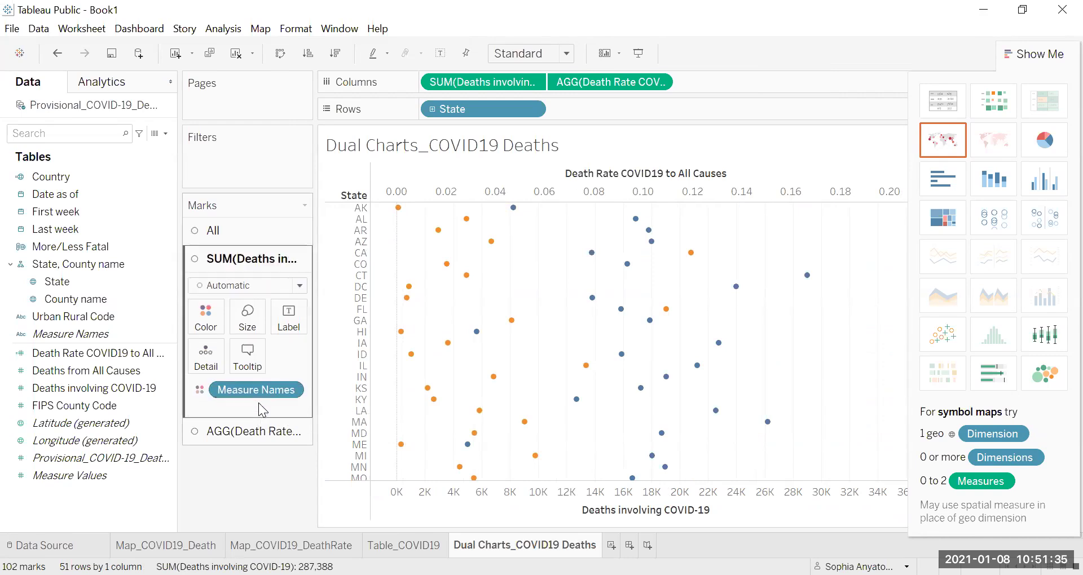
left_click(299, 284)
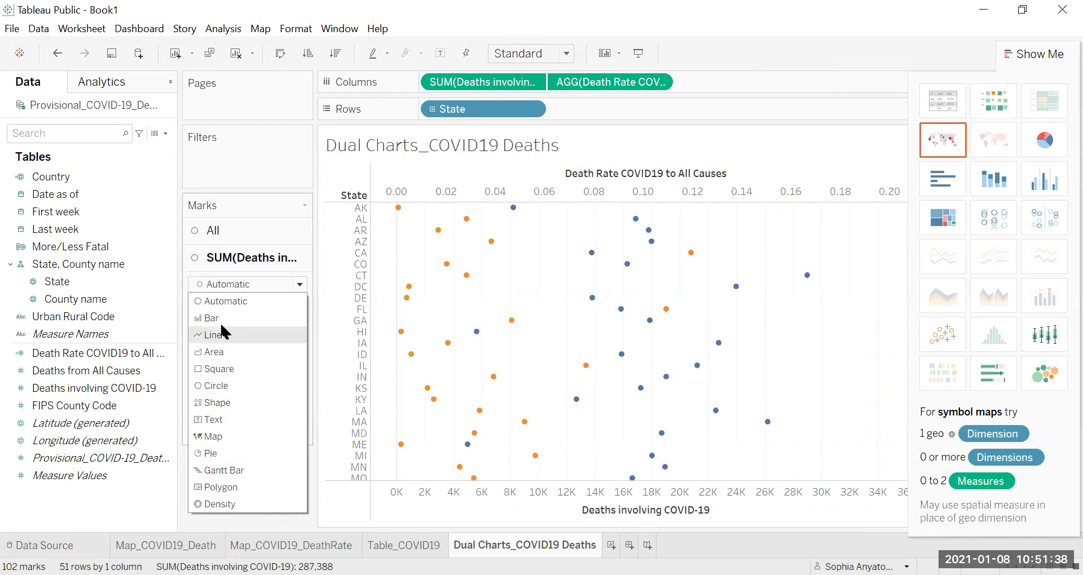
key("Escape")
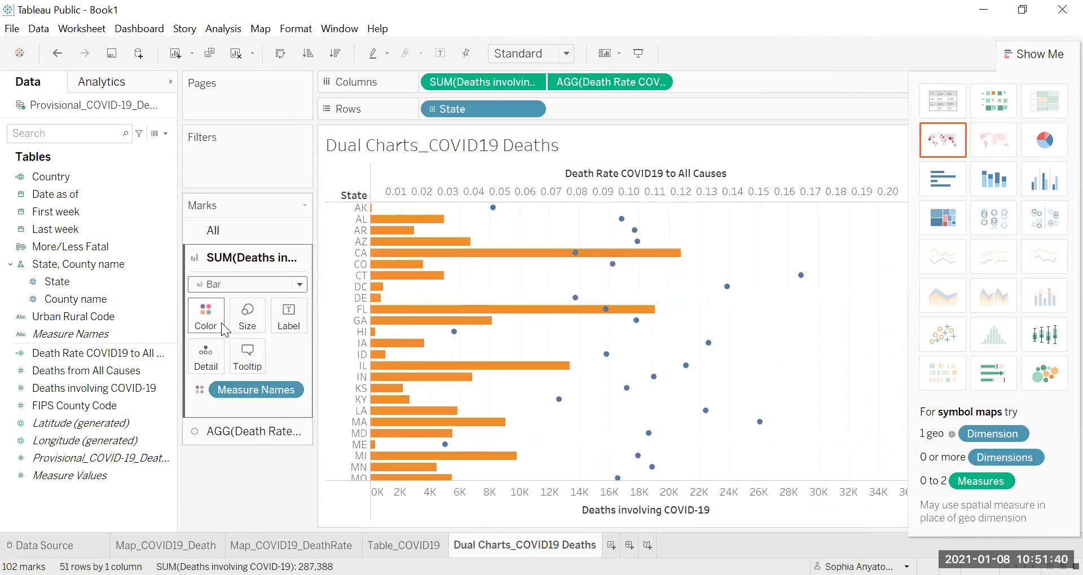
left_click(85, 371)
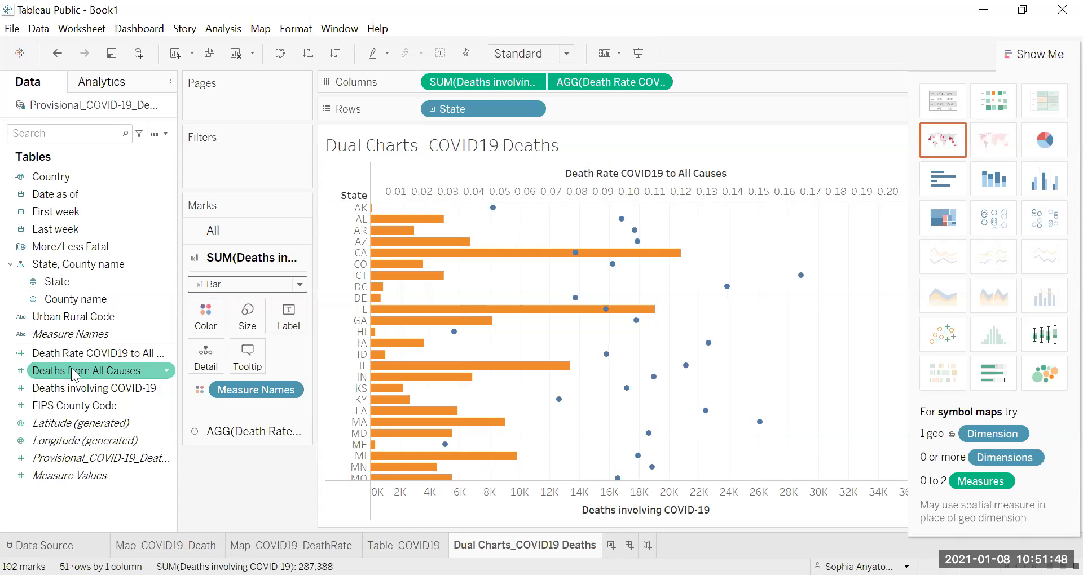
left_click_drag(73, 388, 280, 321)
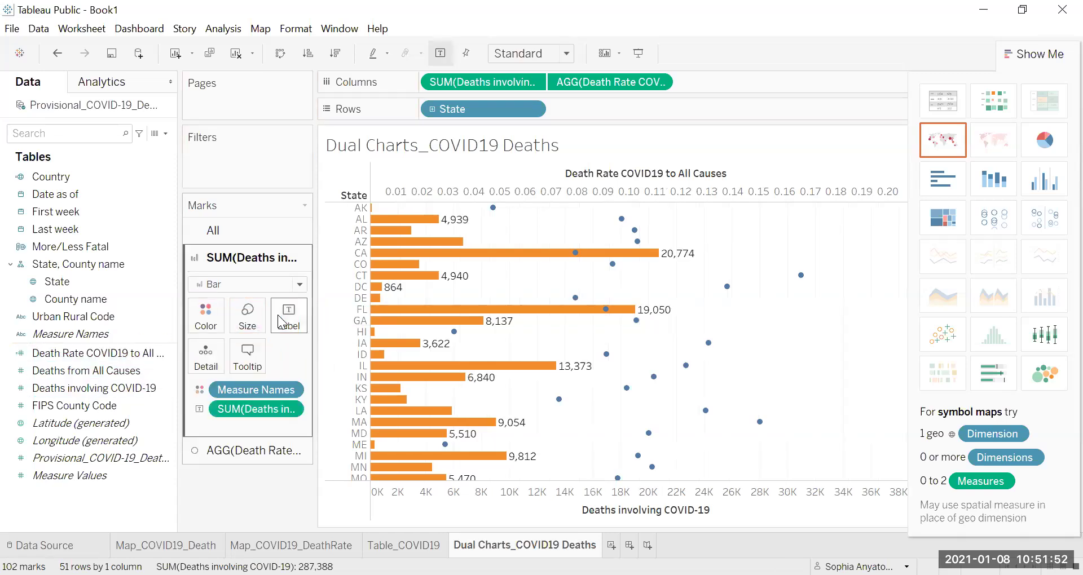
Set the death rate marks of the dual-axis chart to Shape and label them with Death Rate COVID19 to All Causes
left_click(243, 451)
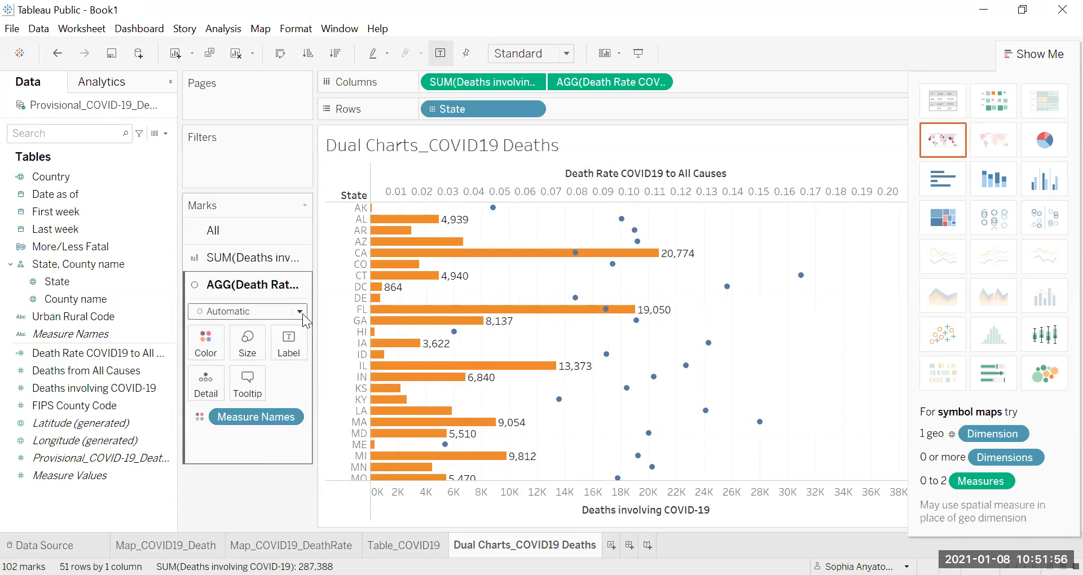
left_click(226, 311)
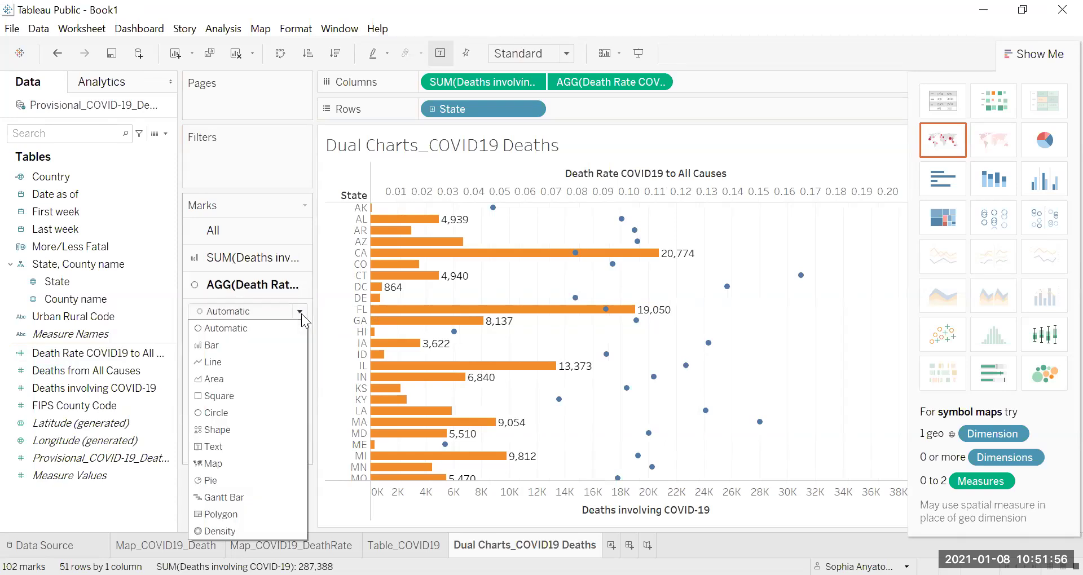
left_click(224, 431)
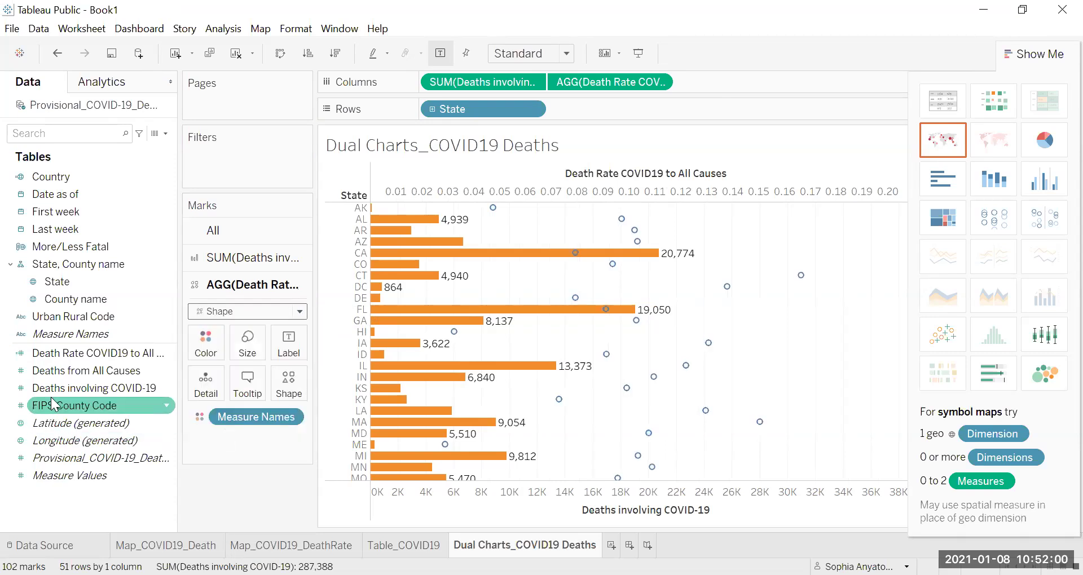
left_click_drag(64, 361, 280, 358)
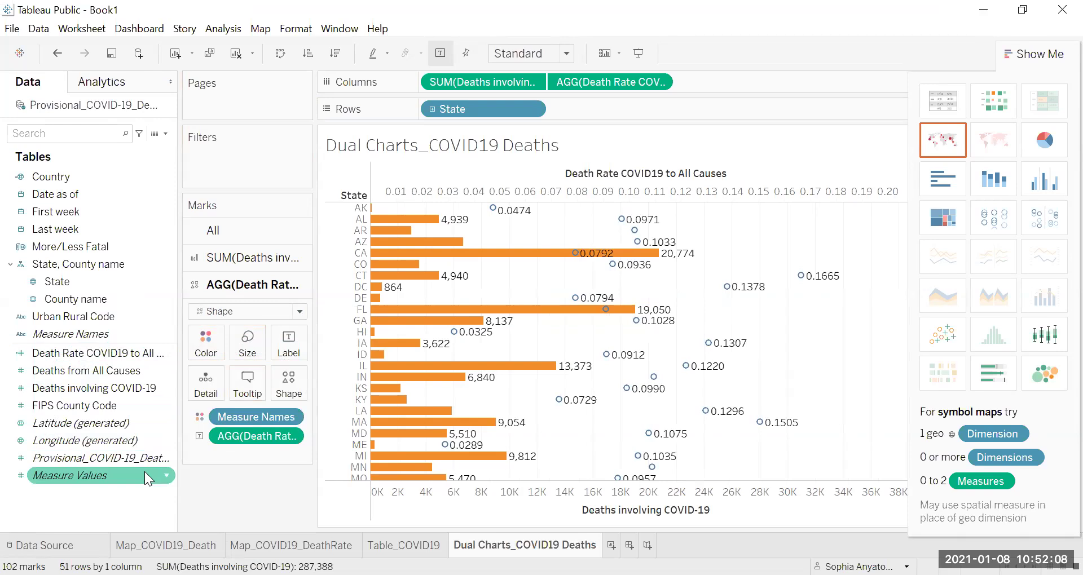
left_click_drag(149, 458, 185, 433)
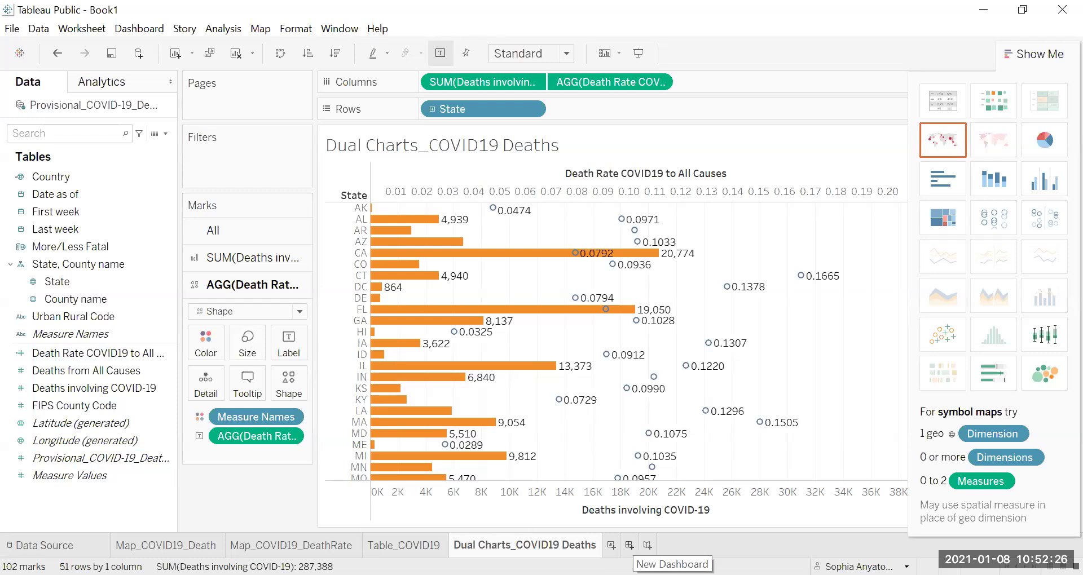
Create a new dashboard and name it Outcome1_Test
left_click(630, 545)
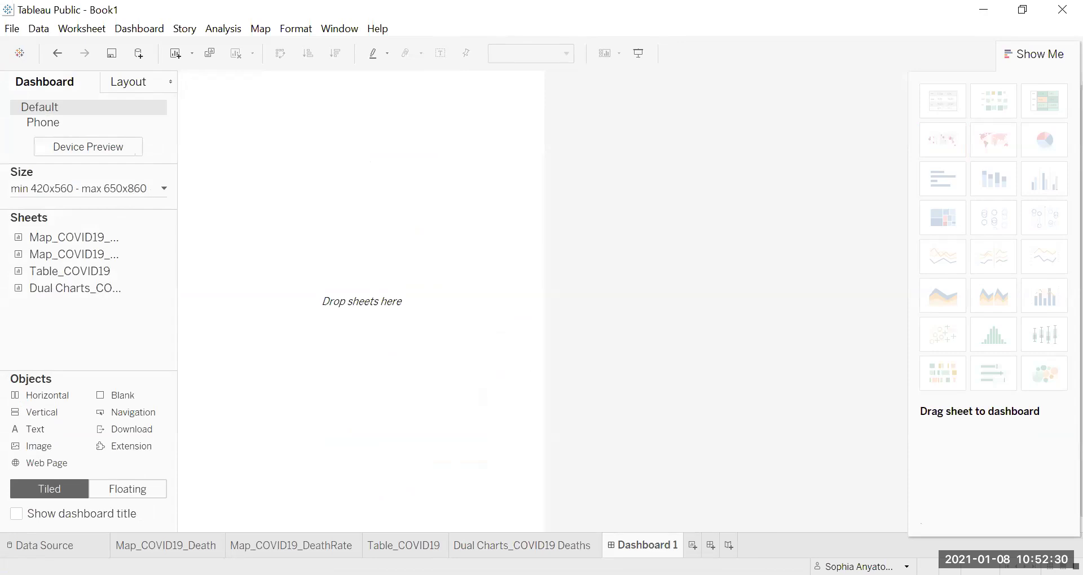
double_click(630, 545)
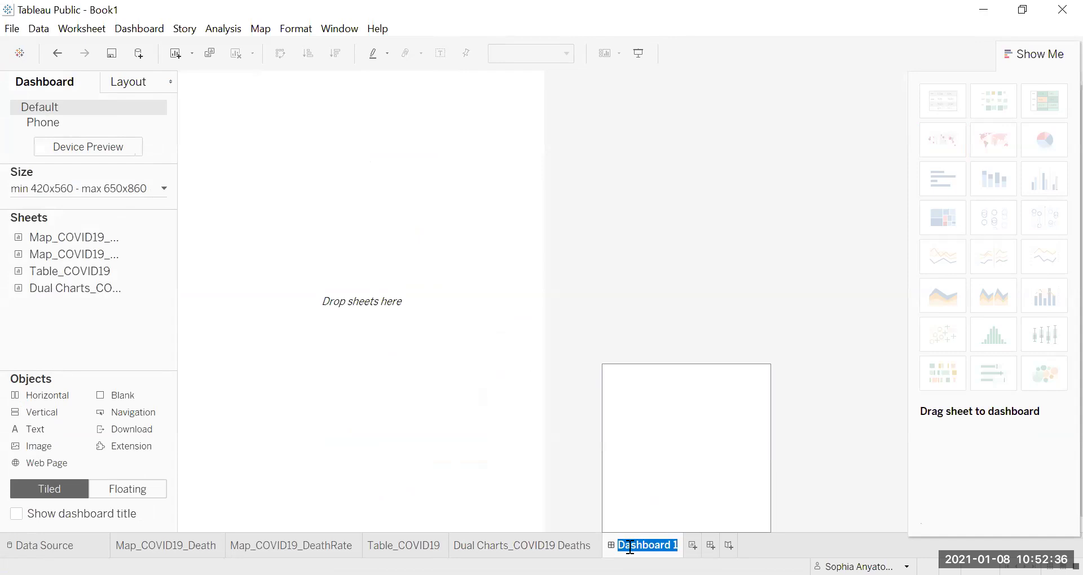
type("Outco")
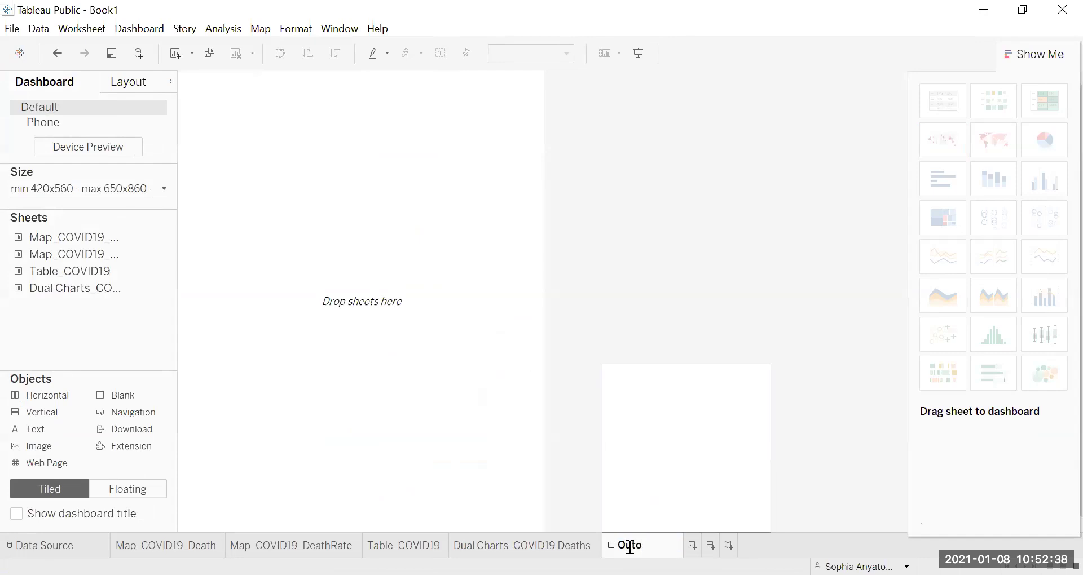
type("me1_Test")
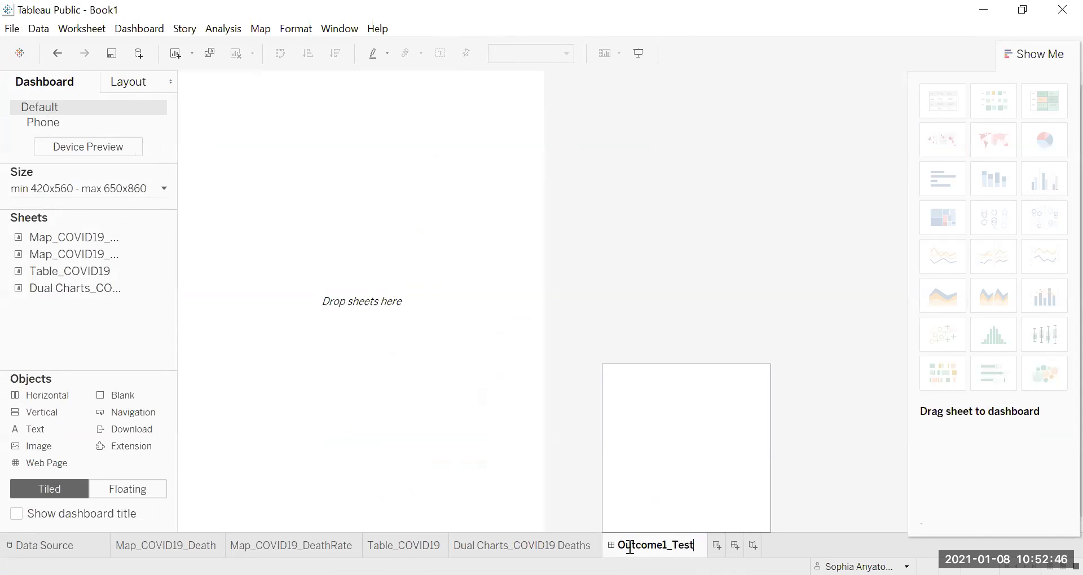
key("Return")
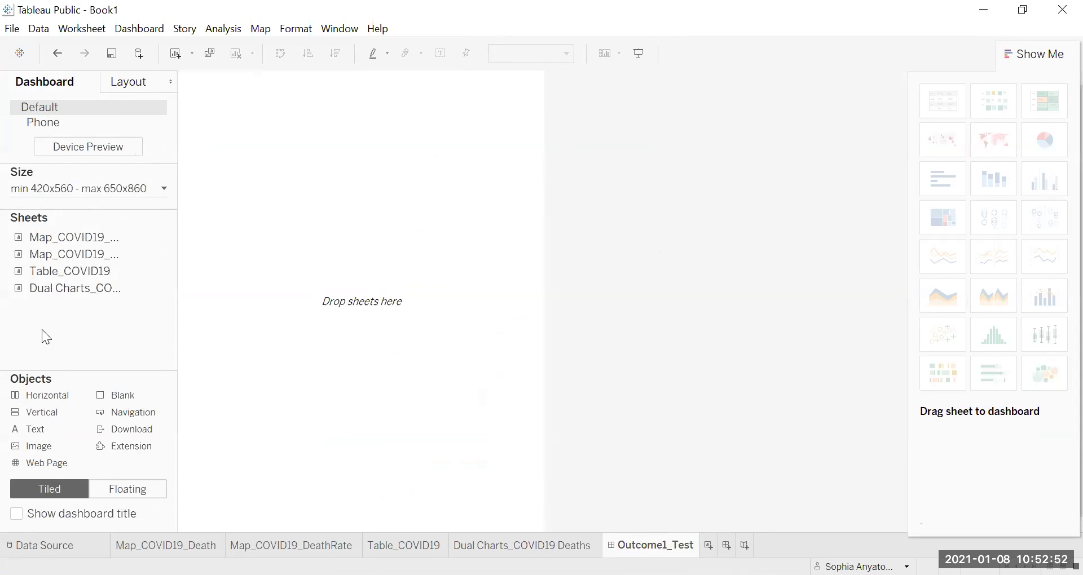
Add Map_COVID19_DeathRate to the dashboard with Table_COVID19 above it and Dual Charts_COVID19 Deaths between the two
mouse_move(122, 279)
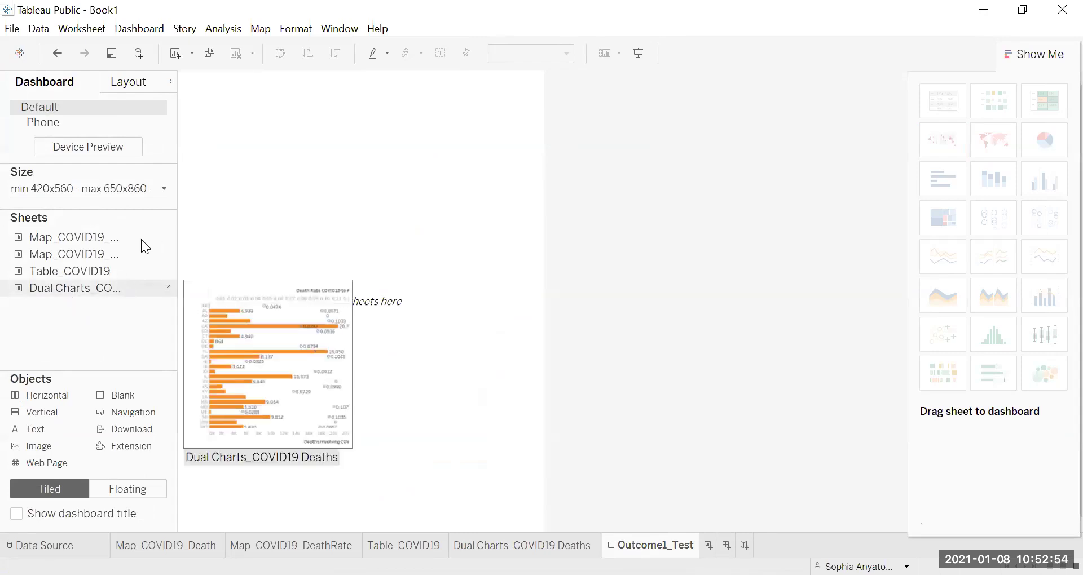
mouse_move(141, 239)
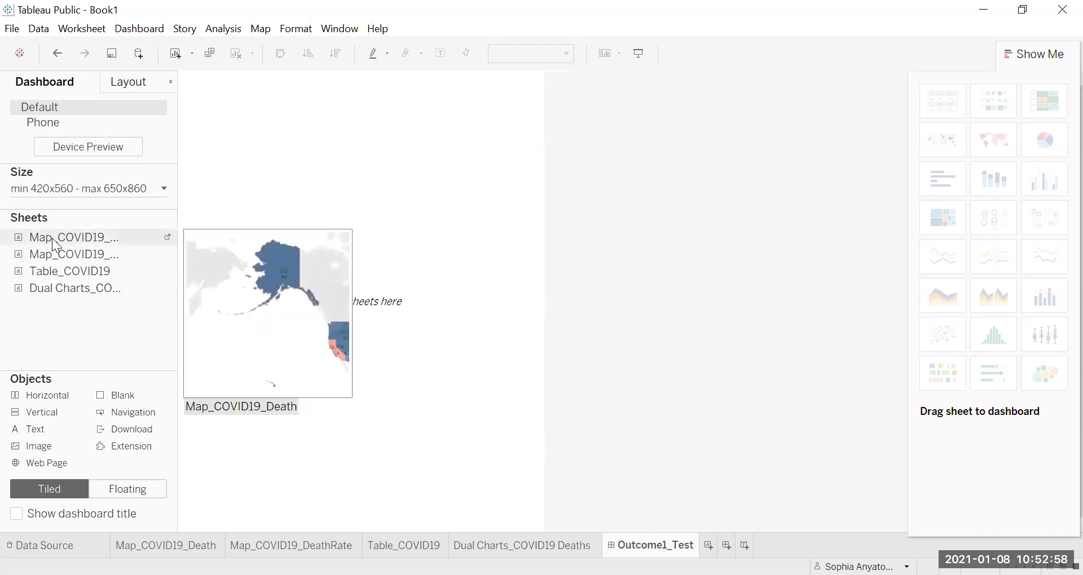
double_click(61, 257)
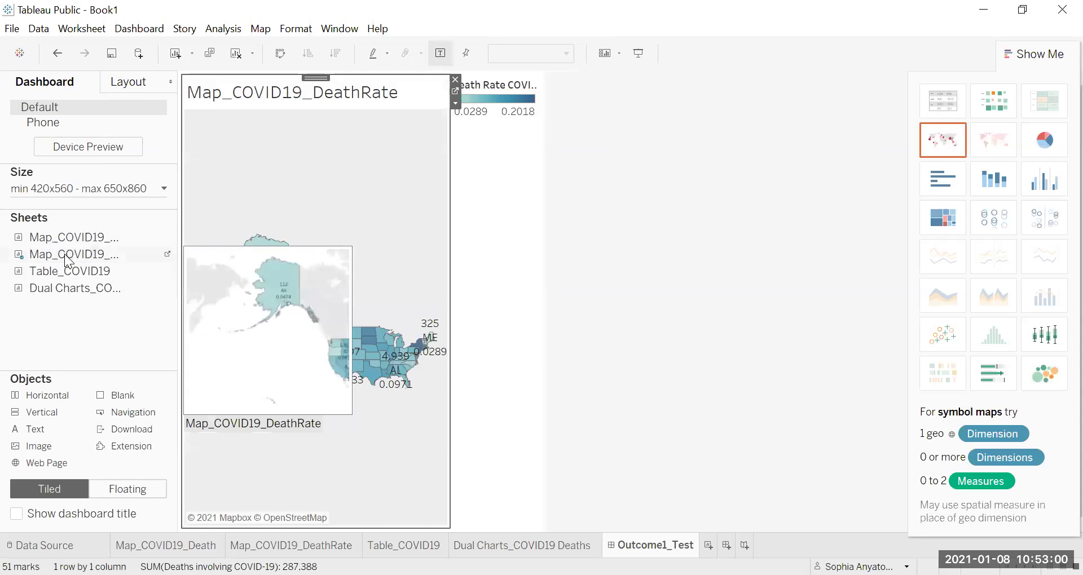
left_click_drag(62, 263, 327, 277)
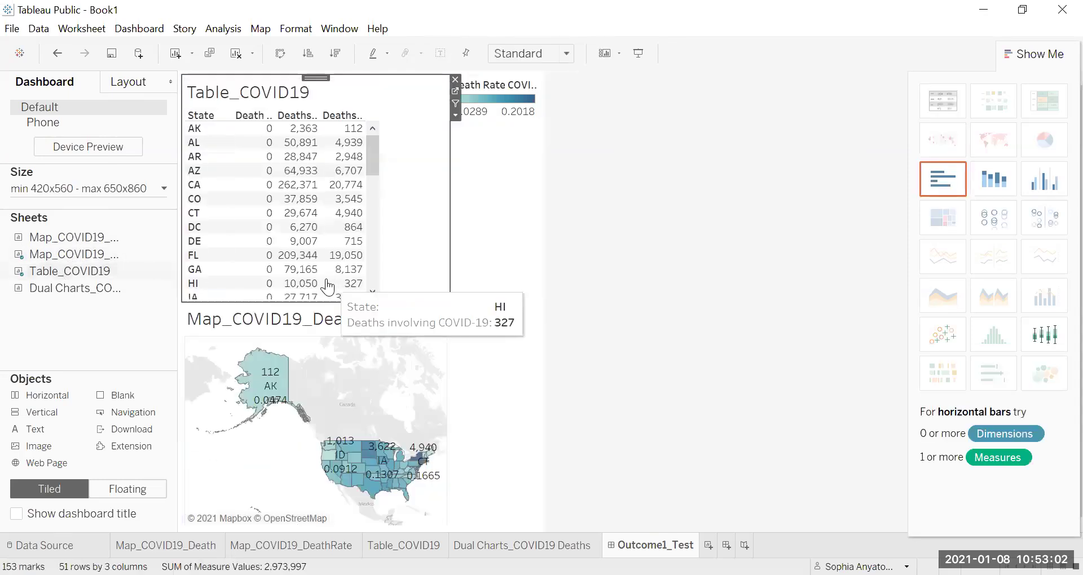
mouse_move(60, 290)
left_click_drag(58, 289, 442, 303)
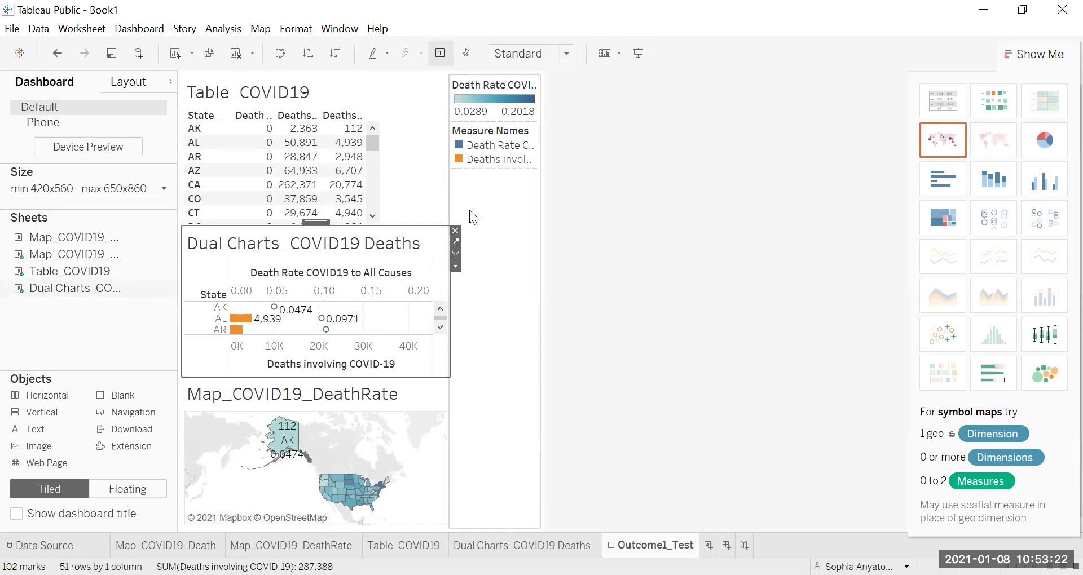
Use the Table_COVID19 view as a filter on the dashboard
left_click(443, 221)
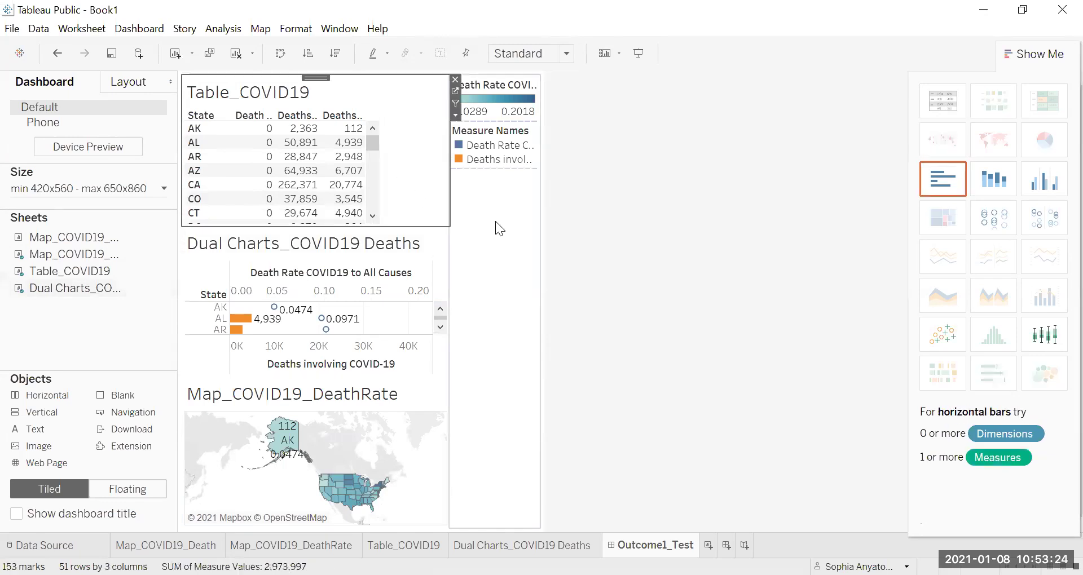
left_click(402, 276)
left_click(390, 439)
left_click(481, 391)
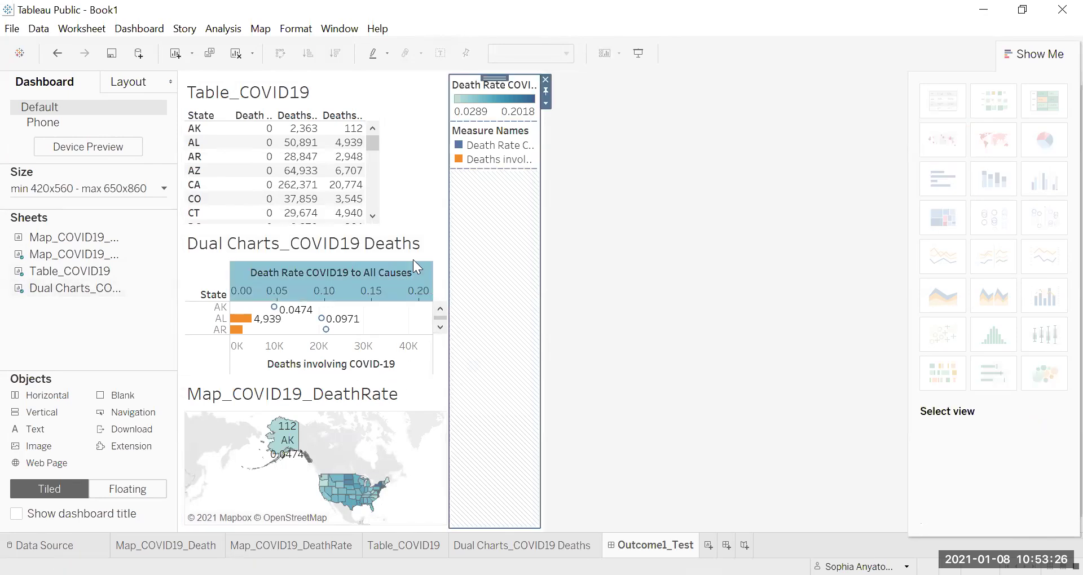
left_click(396, 150)
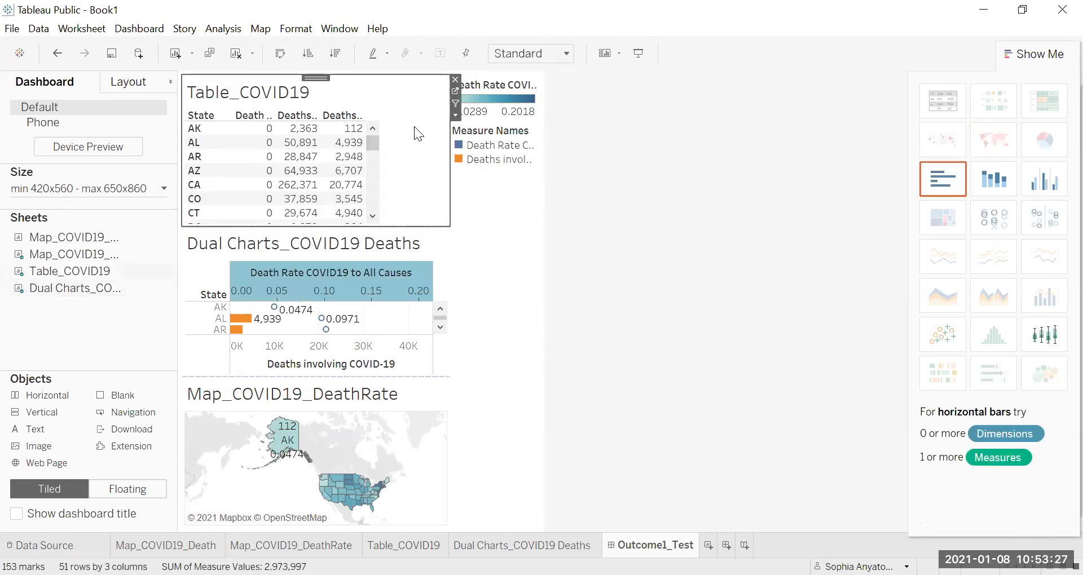
right_click(454, 101)
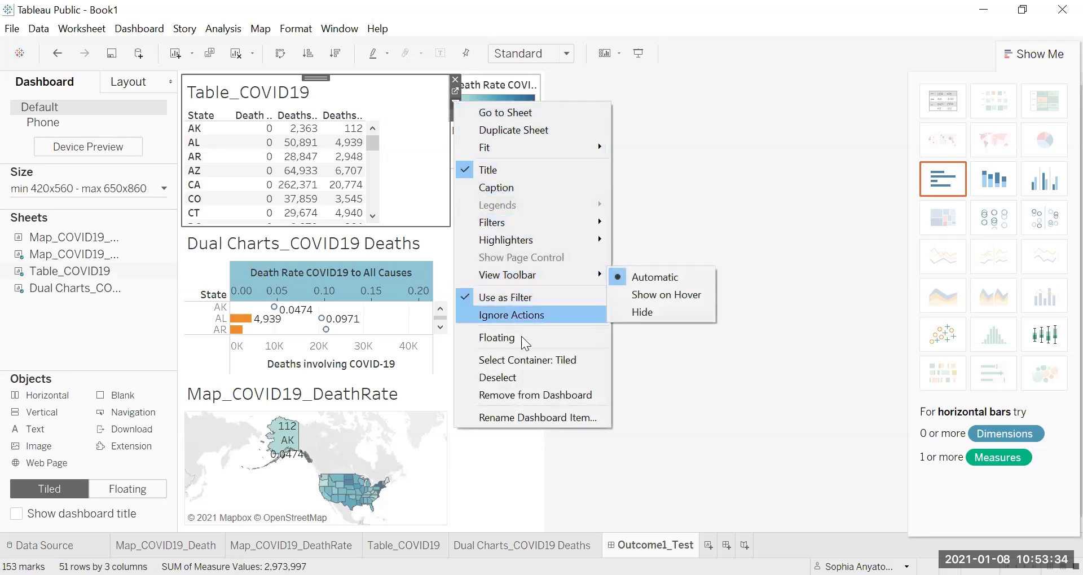
mouse_move(501, 227)
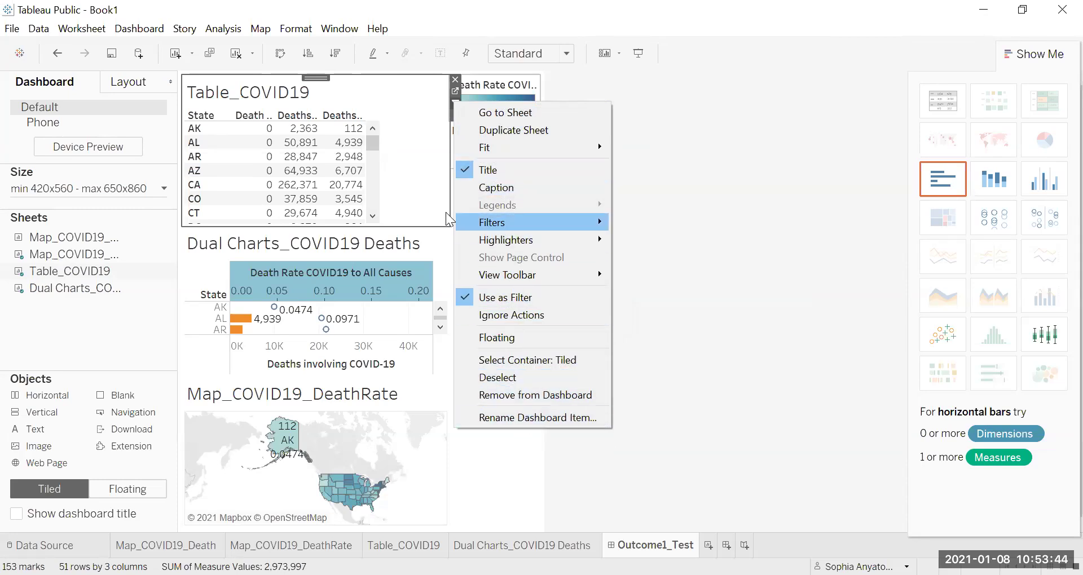
left_click(440, 242)
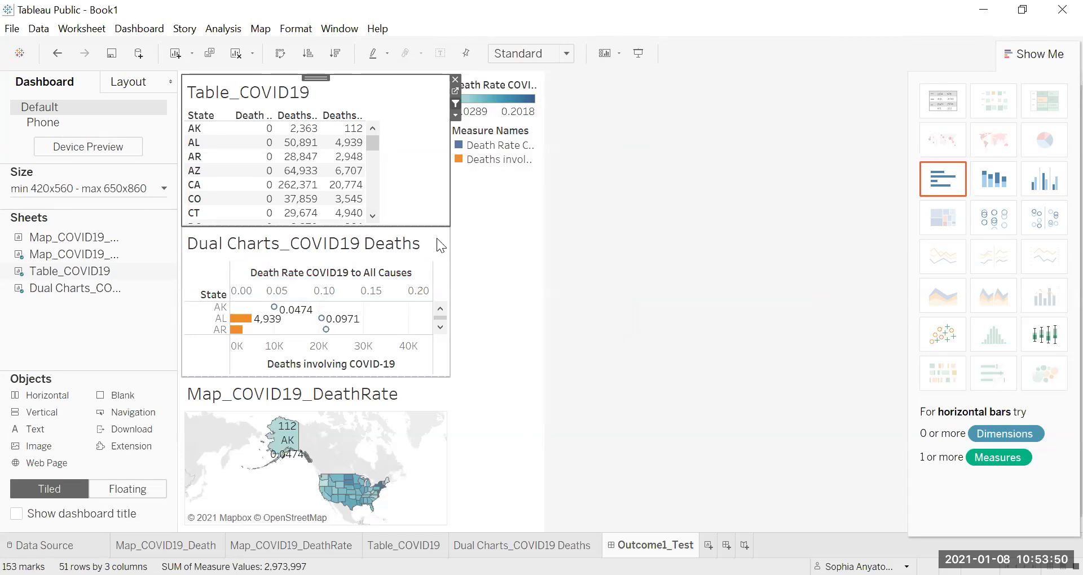
left_click(611, 61)
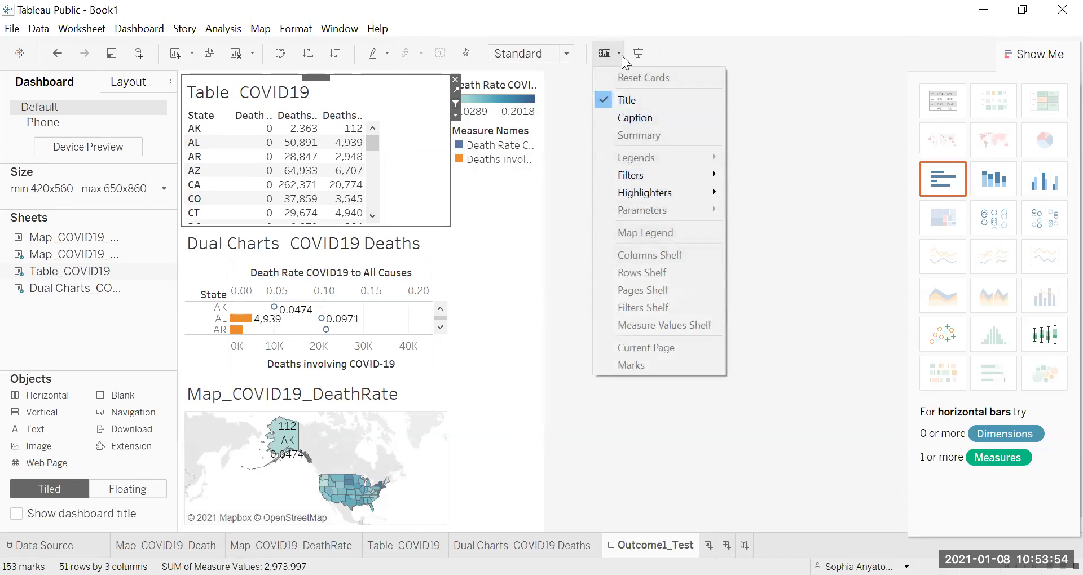
left_click(616, 53)
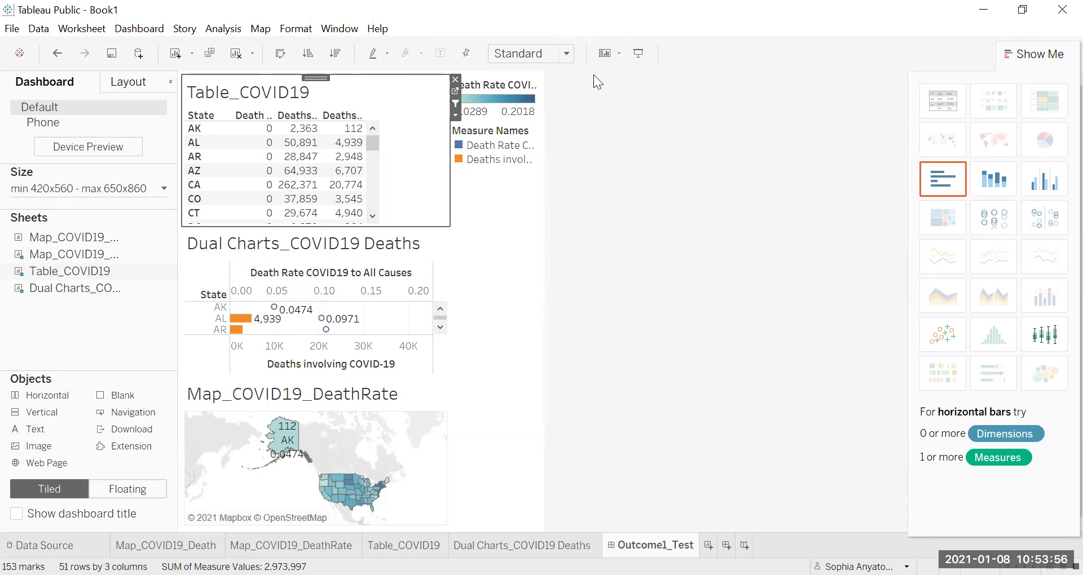
left_click(618, 56)
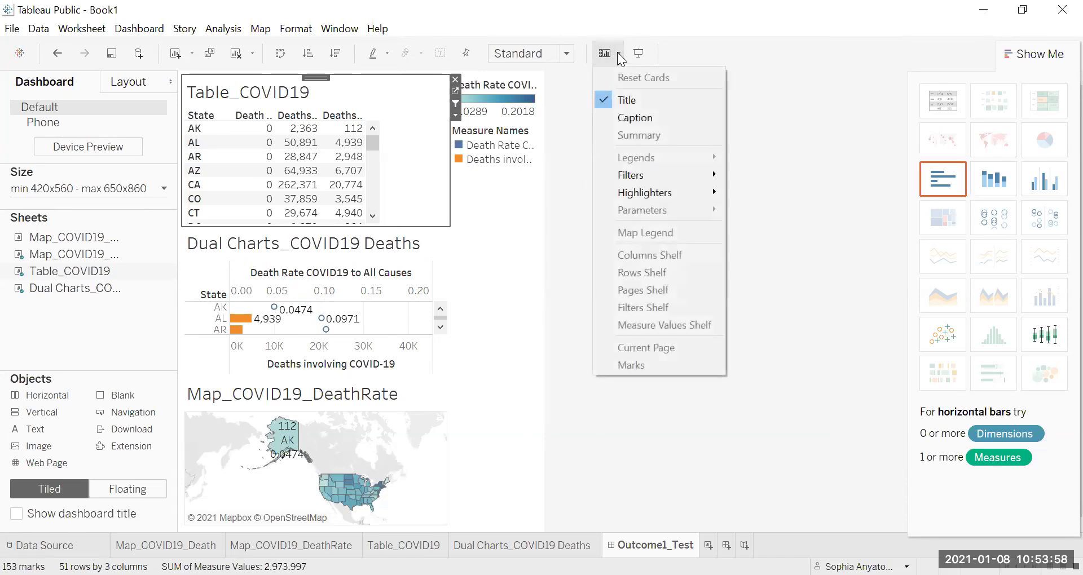
left_click(589, 109)
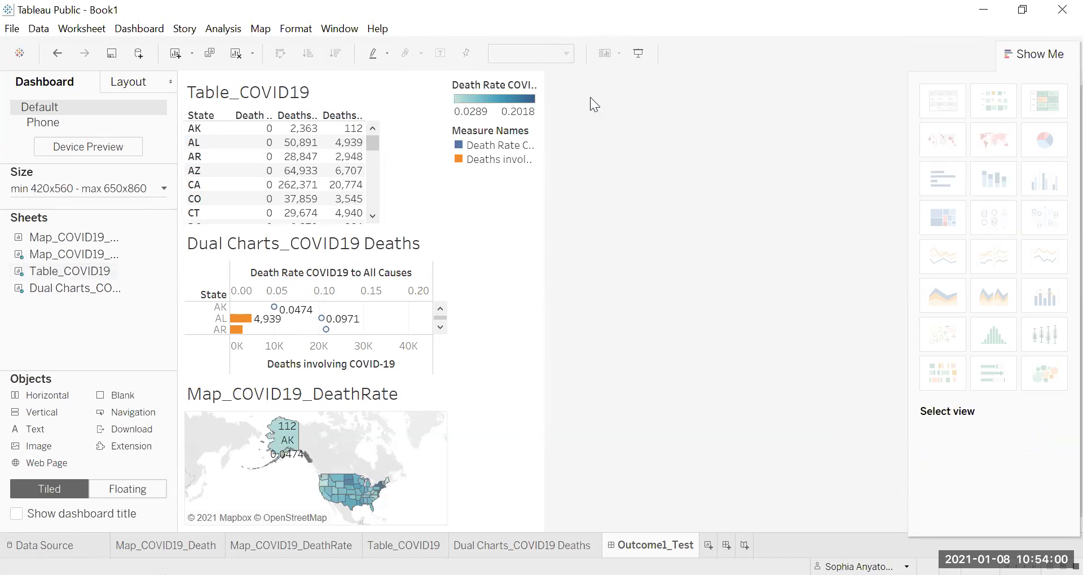
left_click(393, 139)
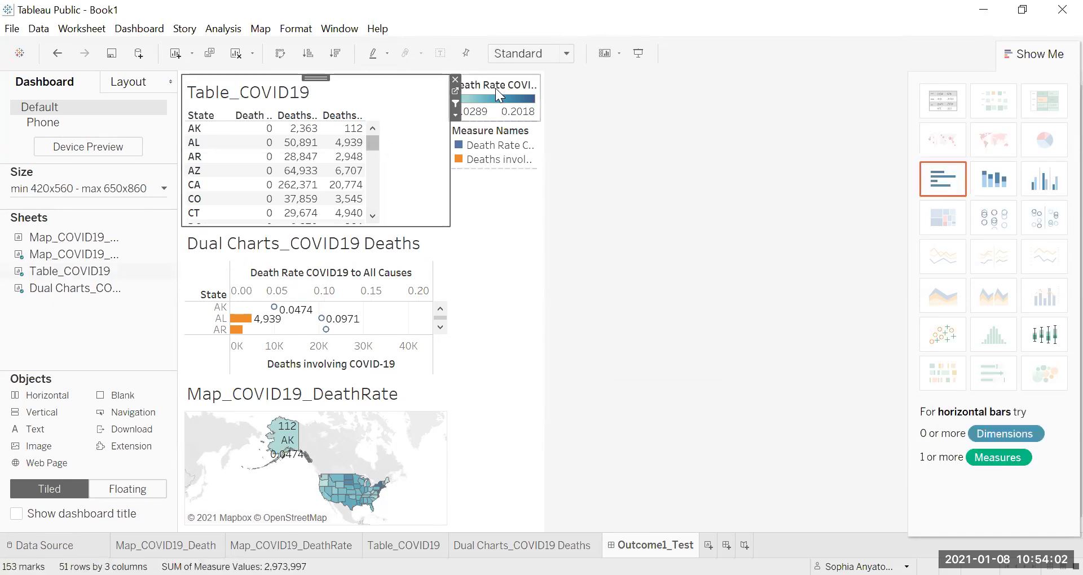
left_click(267, 349)
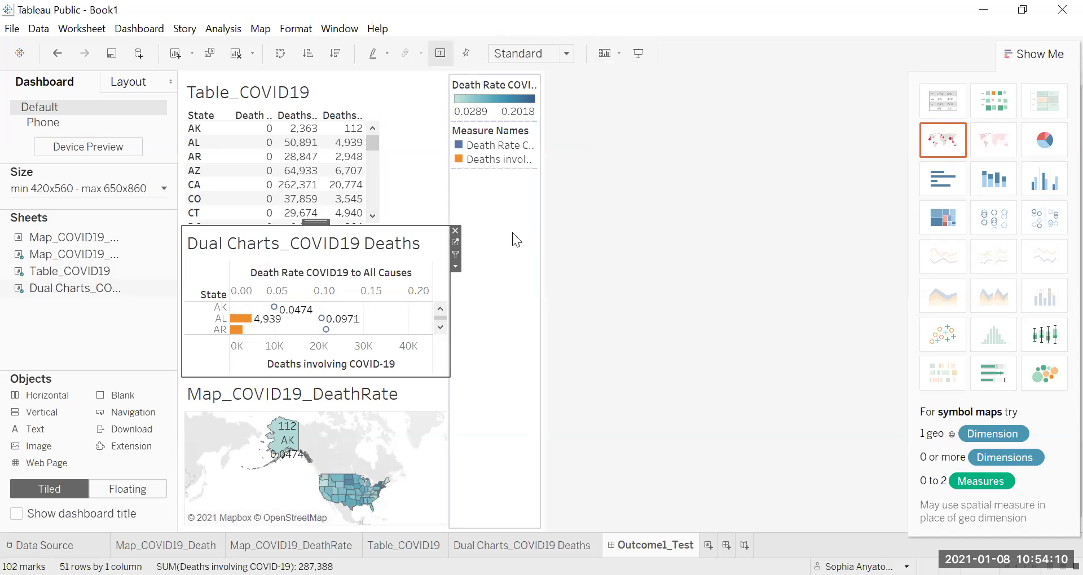
Save the workbook to Tableau Public with the title Outcome_SA
left_click(11, 29)
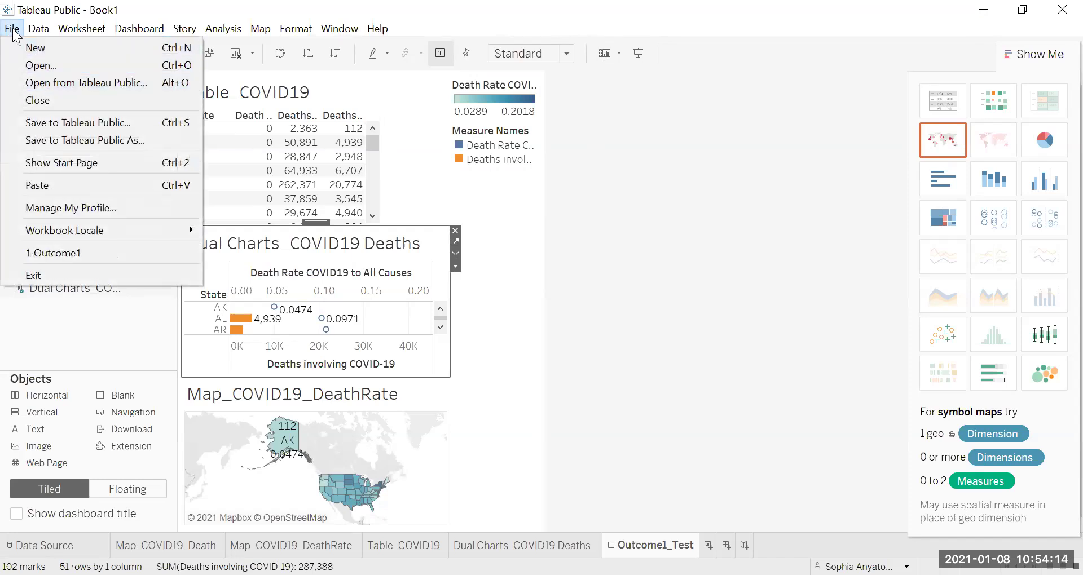
left_click(67, 129)
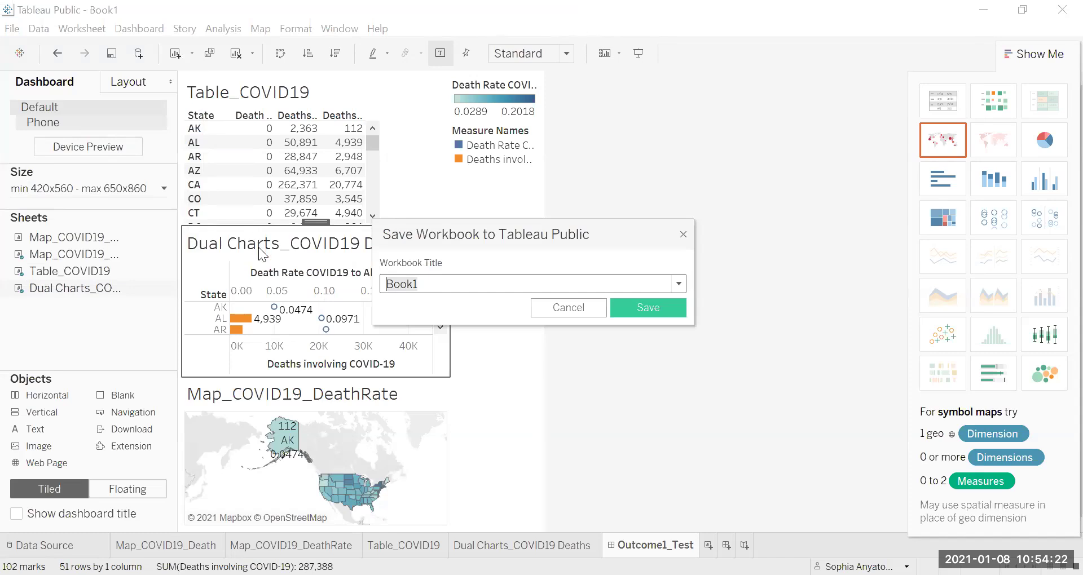
type("Outcoms")
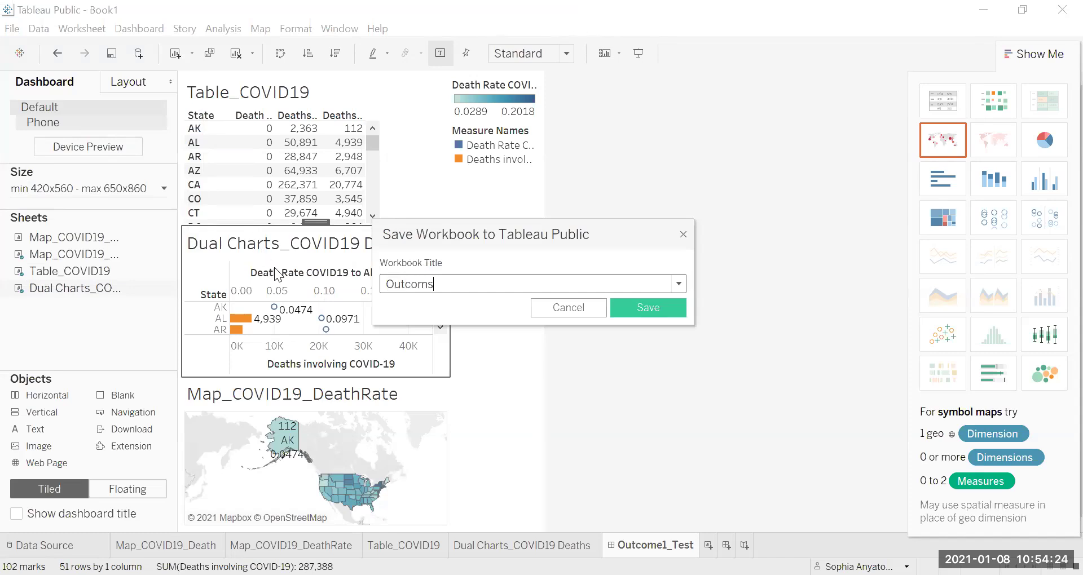
key("BackSpace")
type("e_SA")
left_click(648, 310)
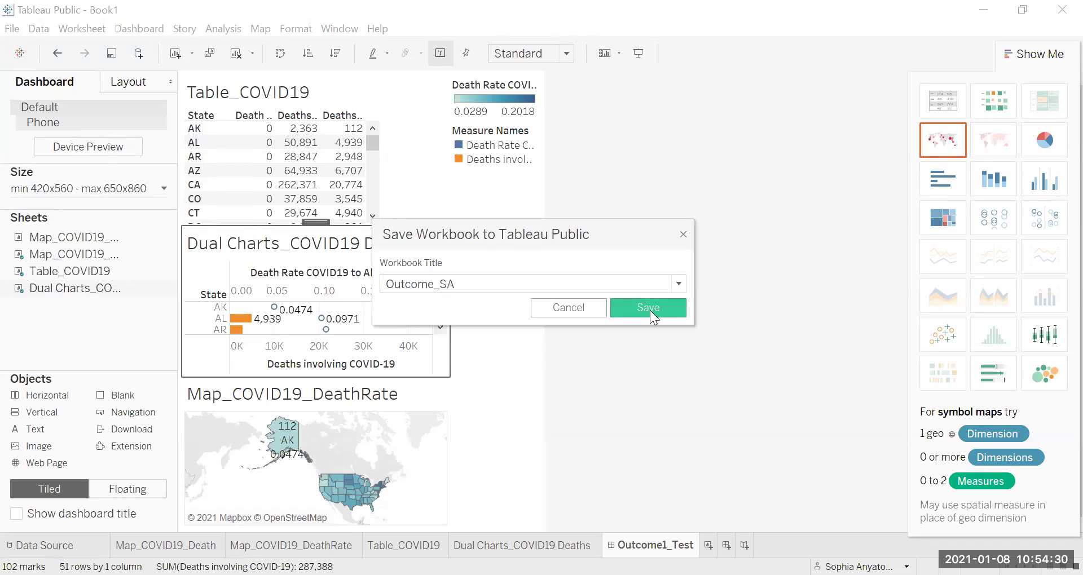